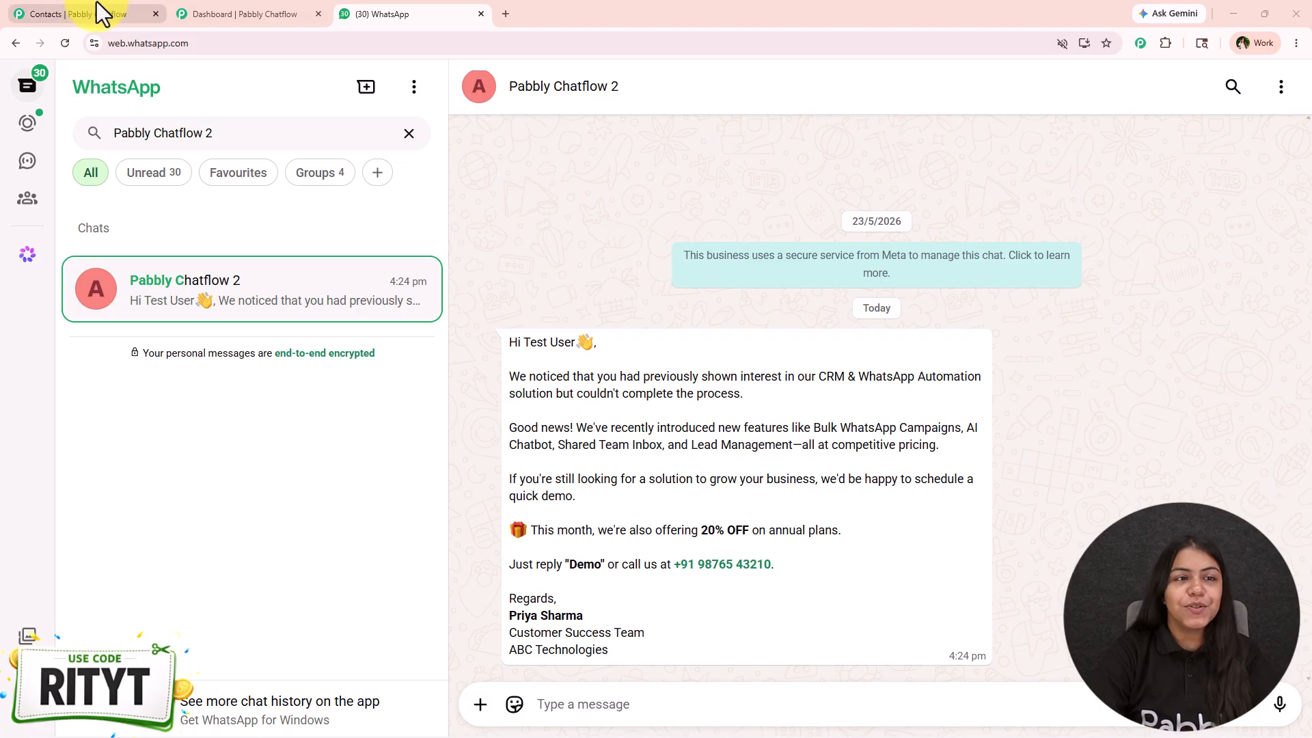
# Step: View the Pabbly Chatflow dashboard, and open pabbly.com/chatflow in a new browser tab, dismissing its limited-time offer pop-up
pyautogui.click(305, 12)
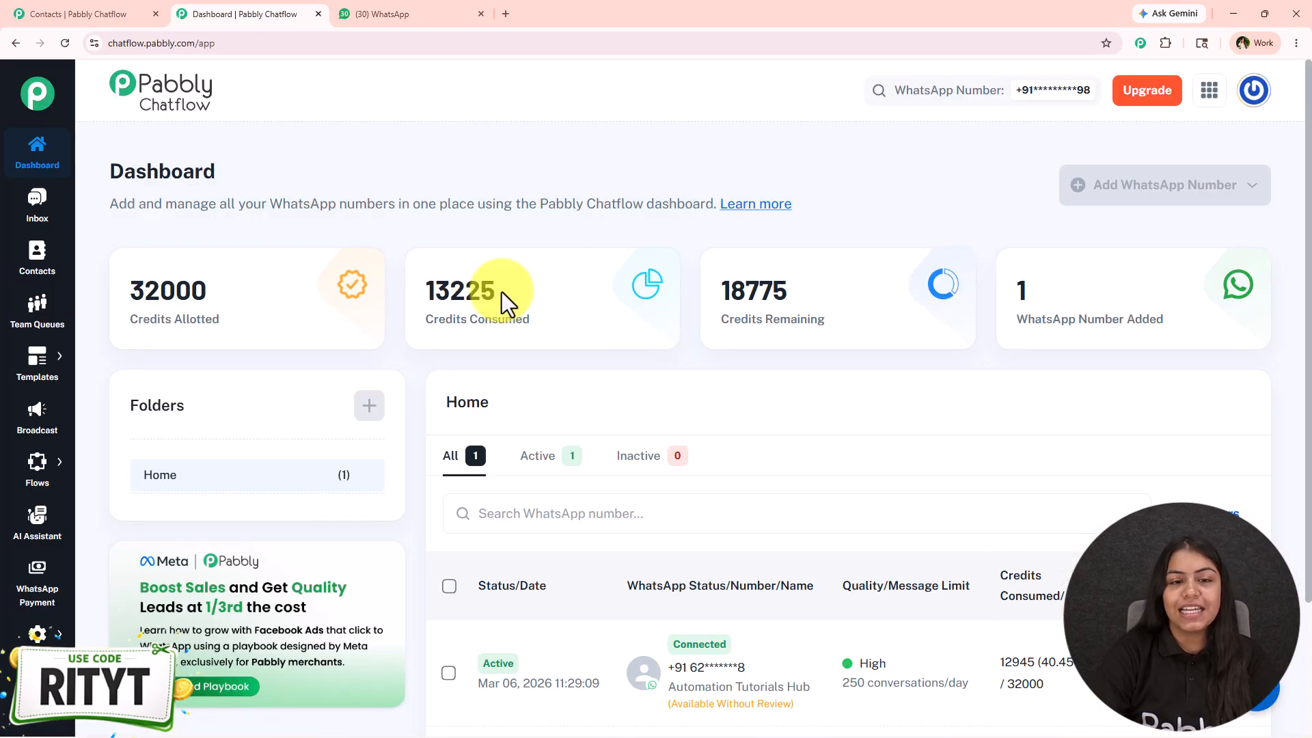
pyautogui.moveTo(501, 293)
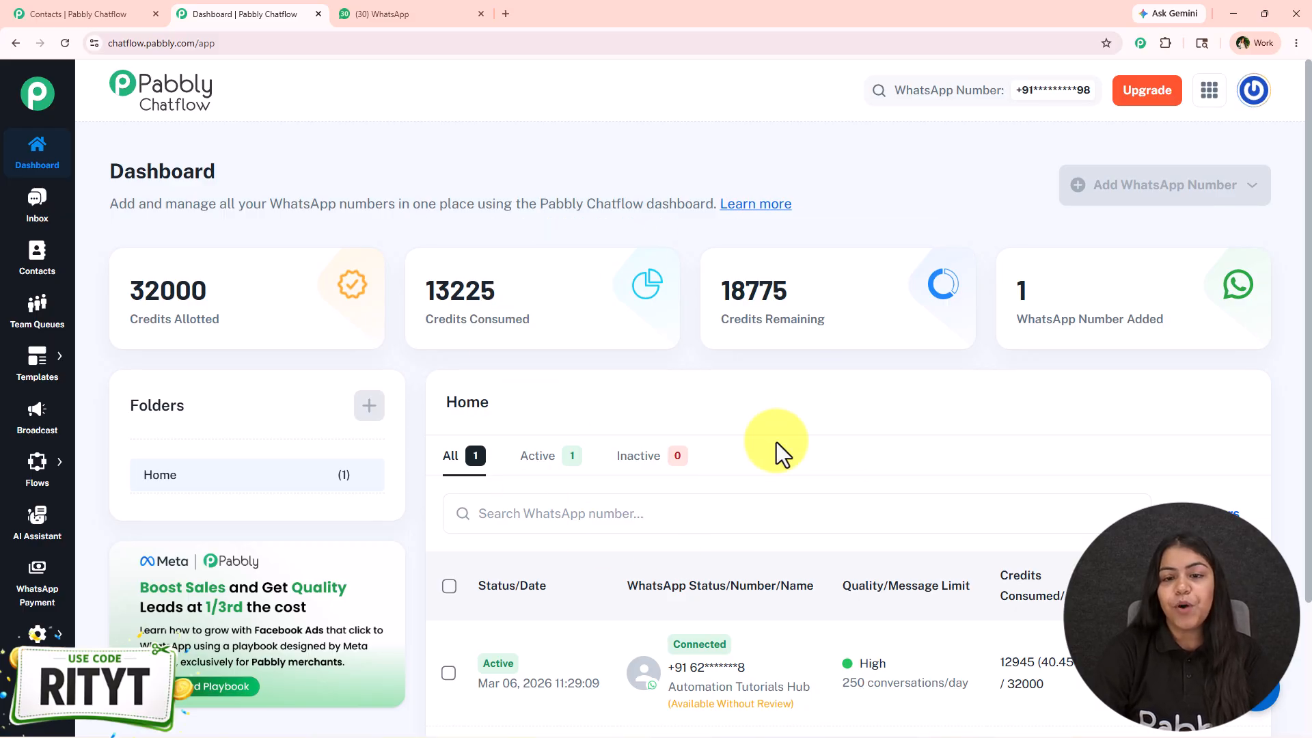
pyautogui.click(507, 12)
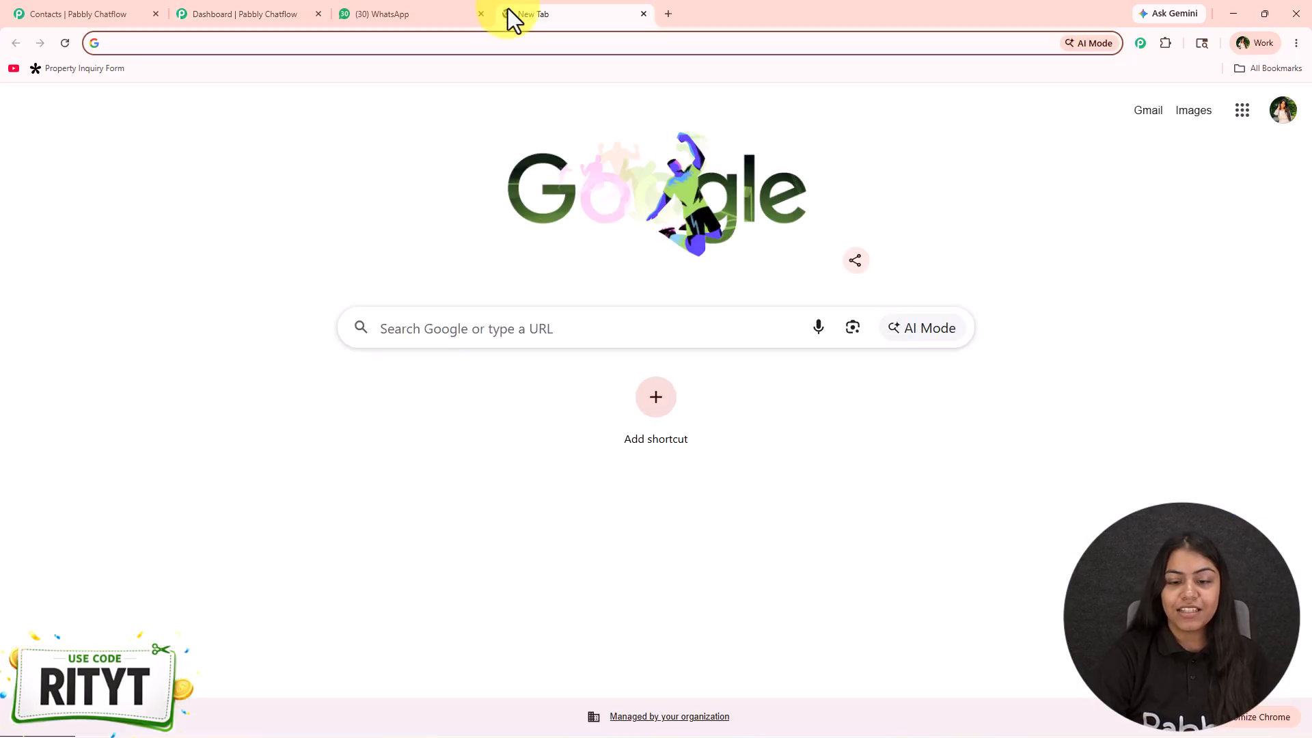
pyautogui.write('p')
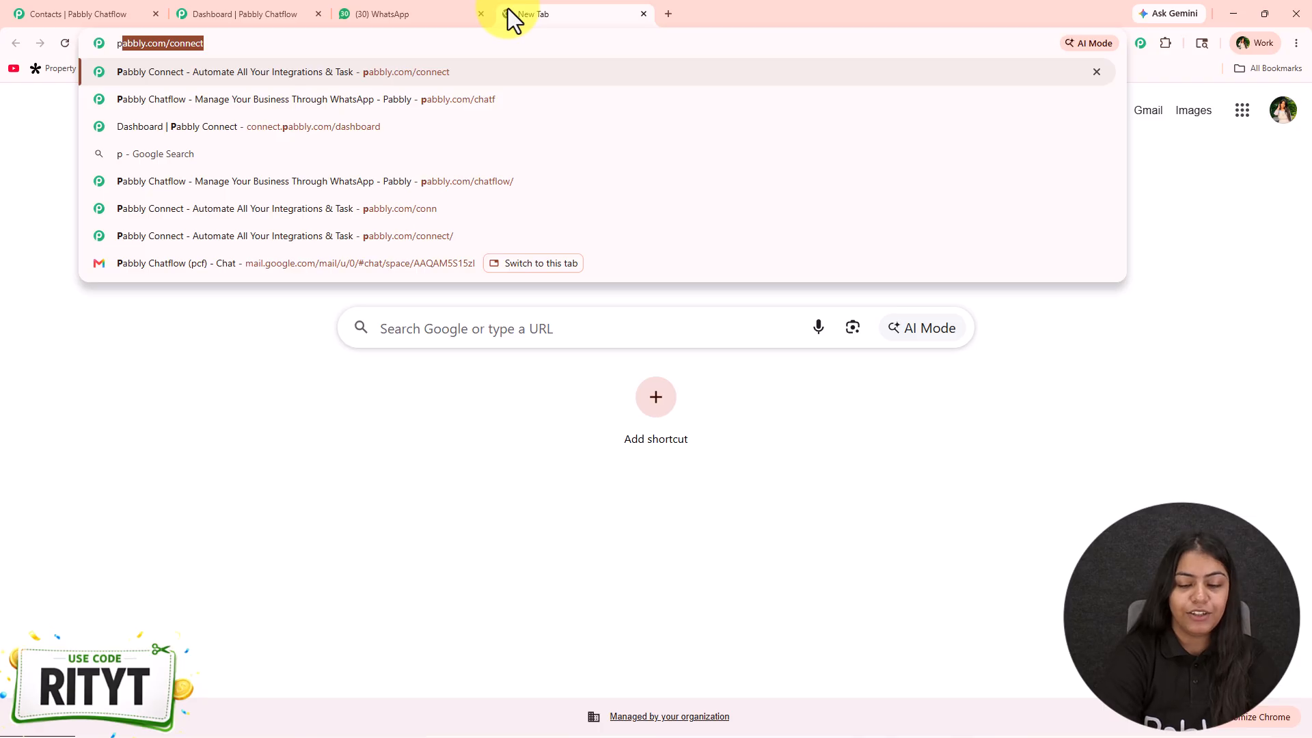
pyautogui.write('abbly.com/chatf')
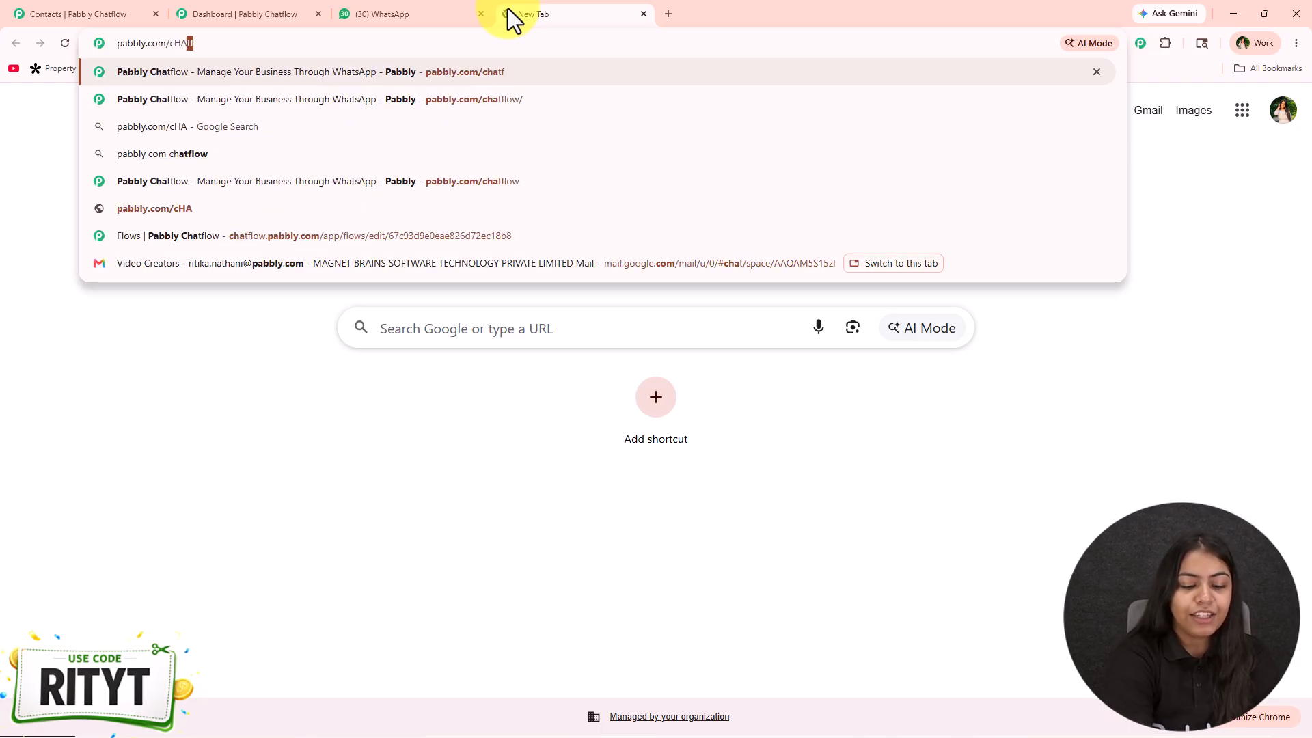
pyautogui.press('Return')
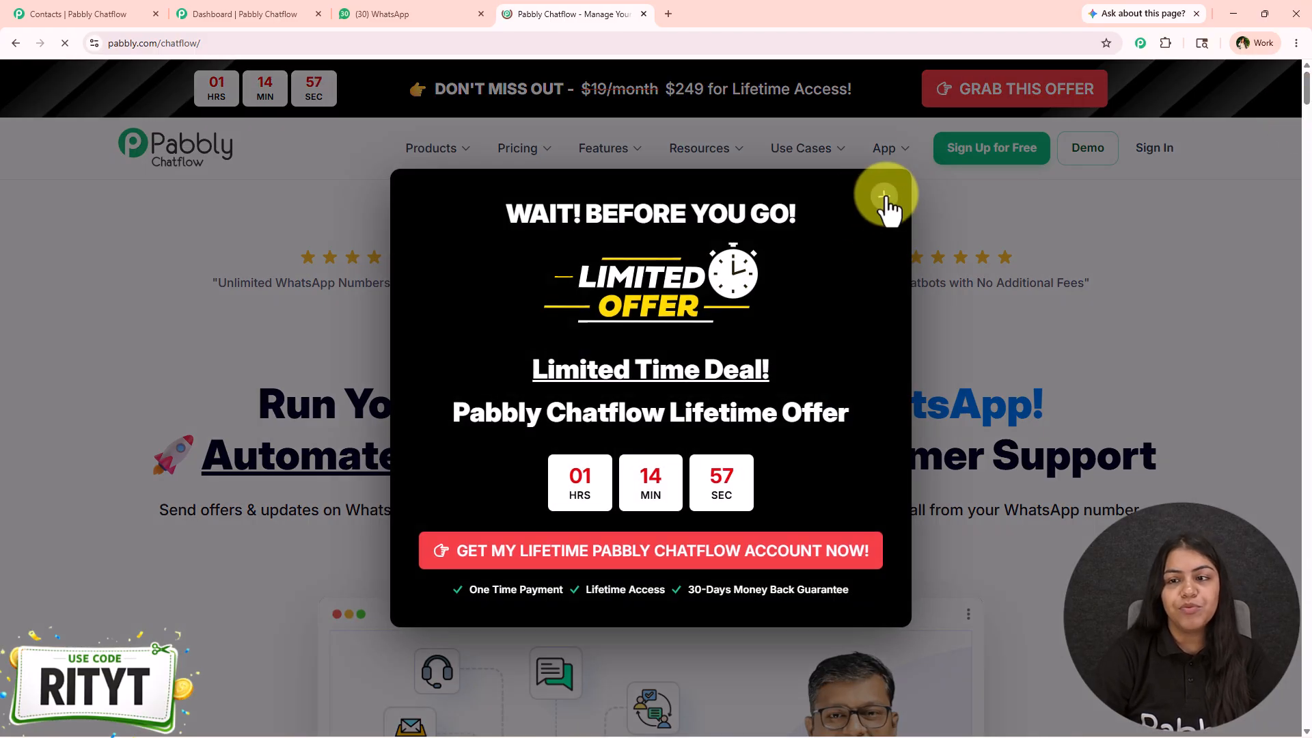
pyautogui.click(885, 197)
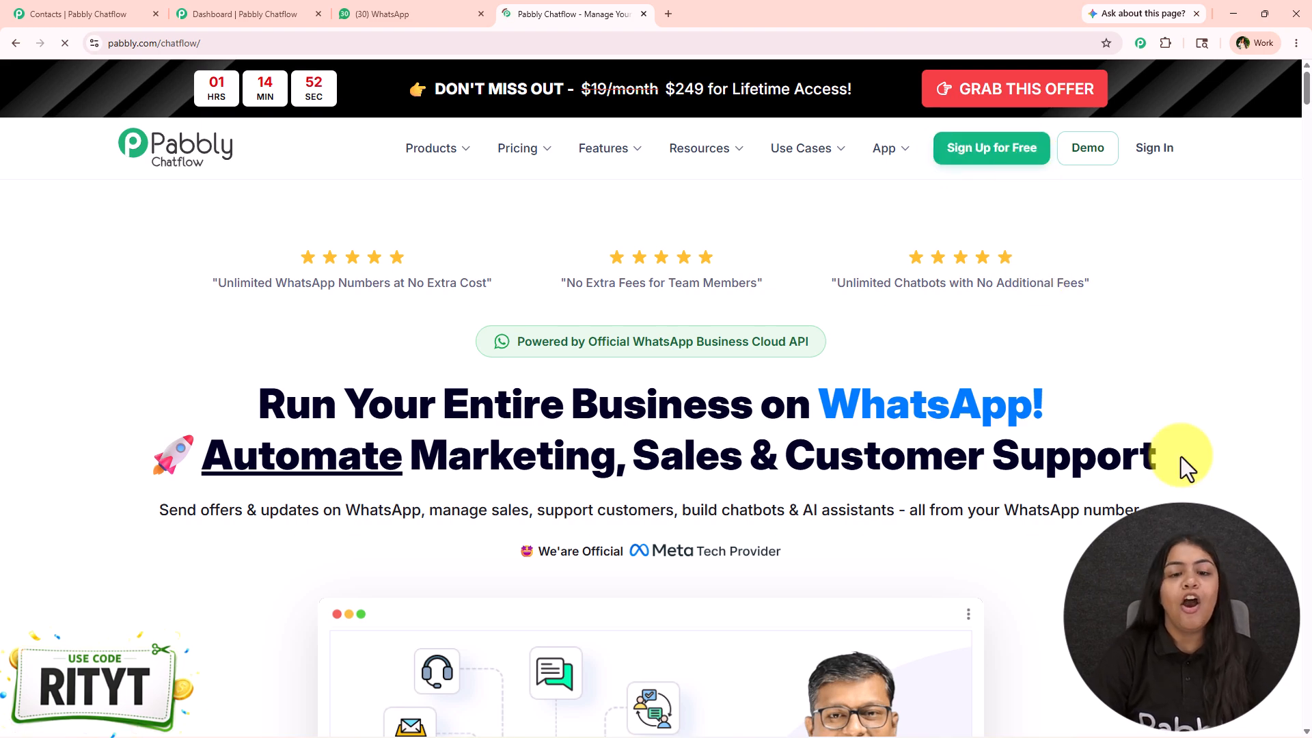
# Step: Open the lifetime access offer in its own tab, look through the landing page's inbox and chatbot sections, and close the offer tab
pyautogui.click(1012, 88)
pyautogui.click(547, 5)
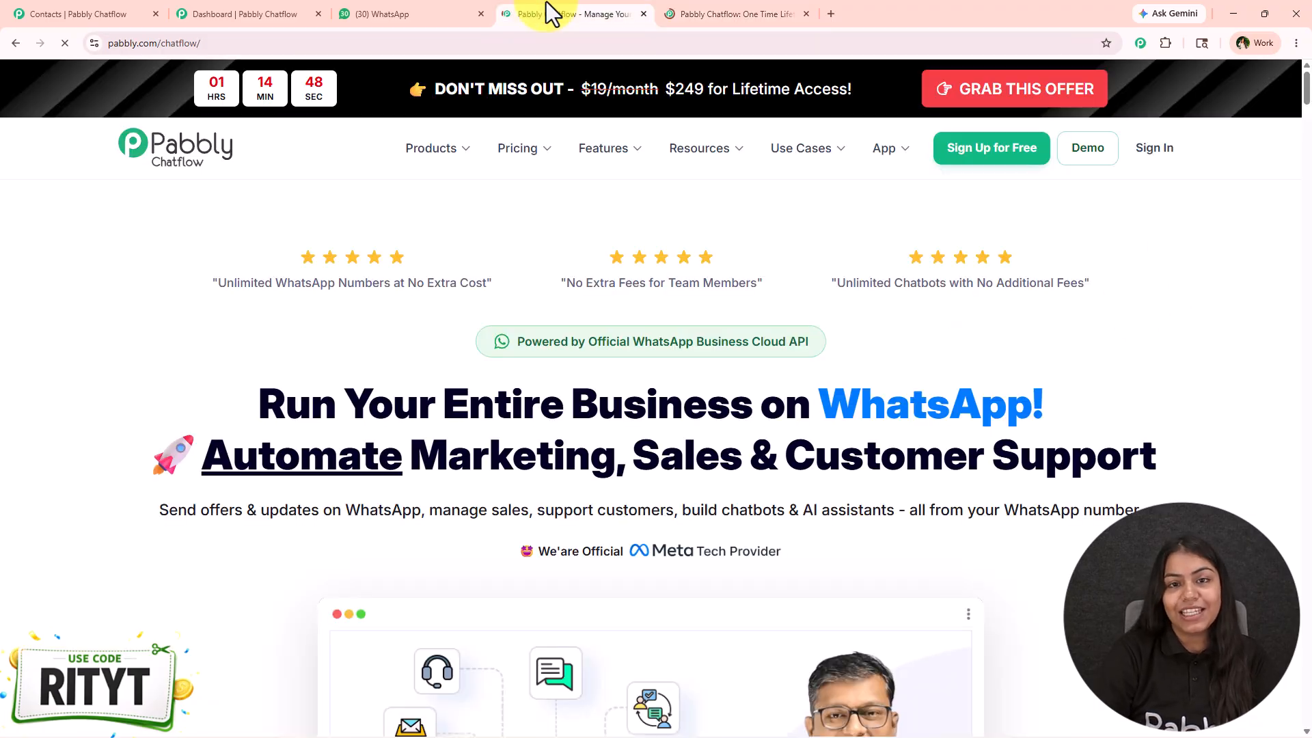
pyautogui.scroll(-15, 847, 560)
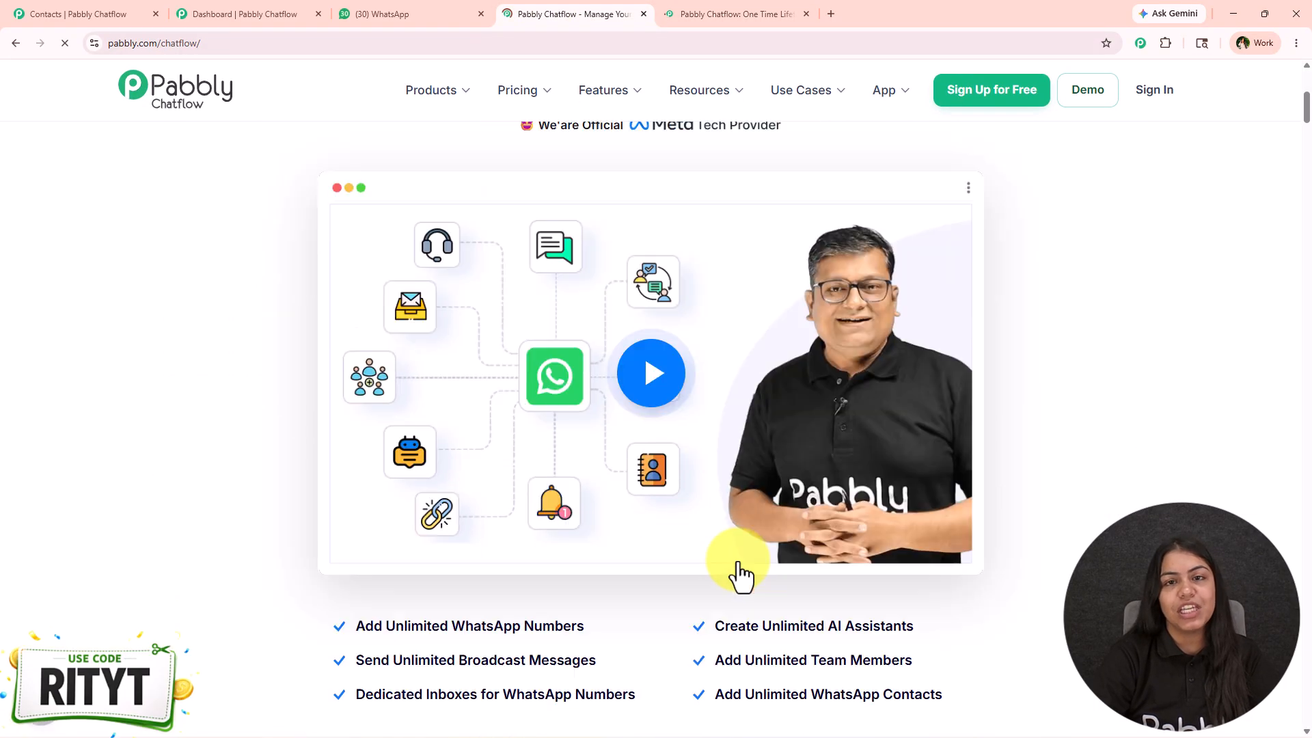
pyautogui.scroll(-5, 738, 560)
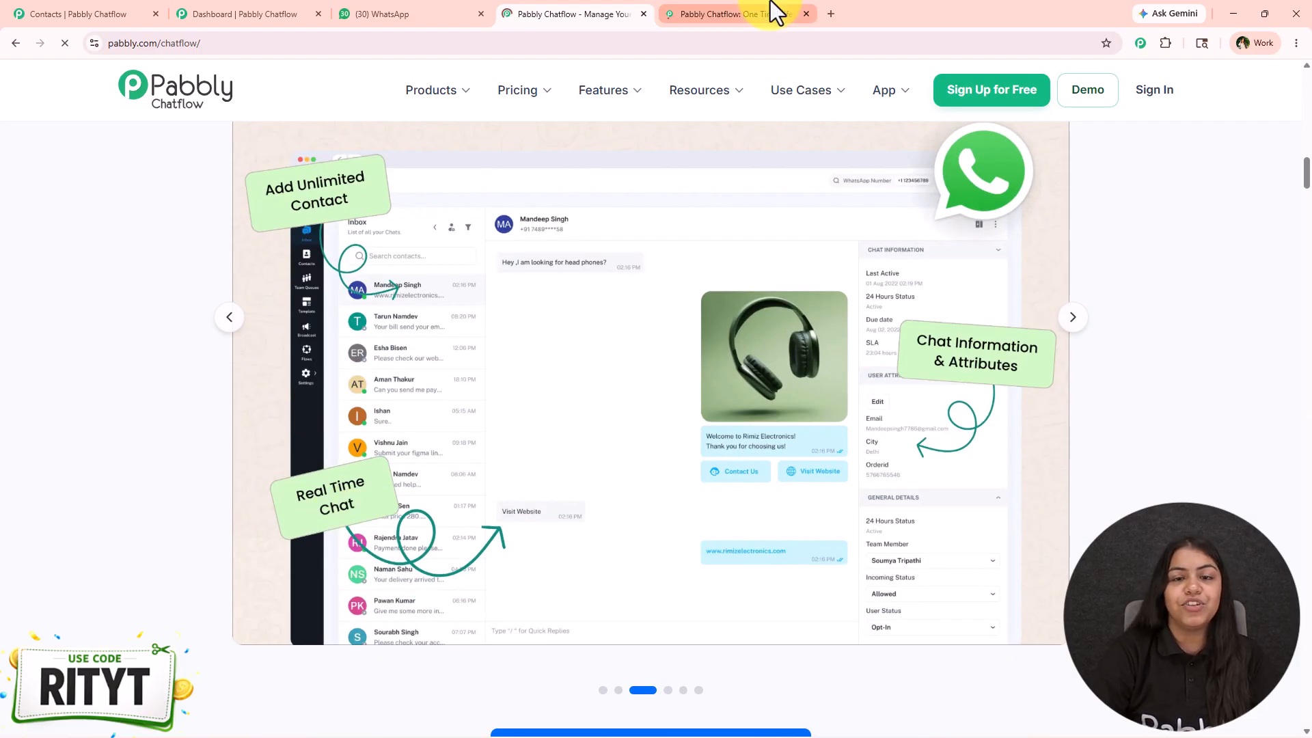
pyautogui.click(690, 6)
pyautogui.click(580, 4)
pyautogui.scroll(-10, 475, 621)
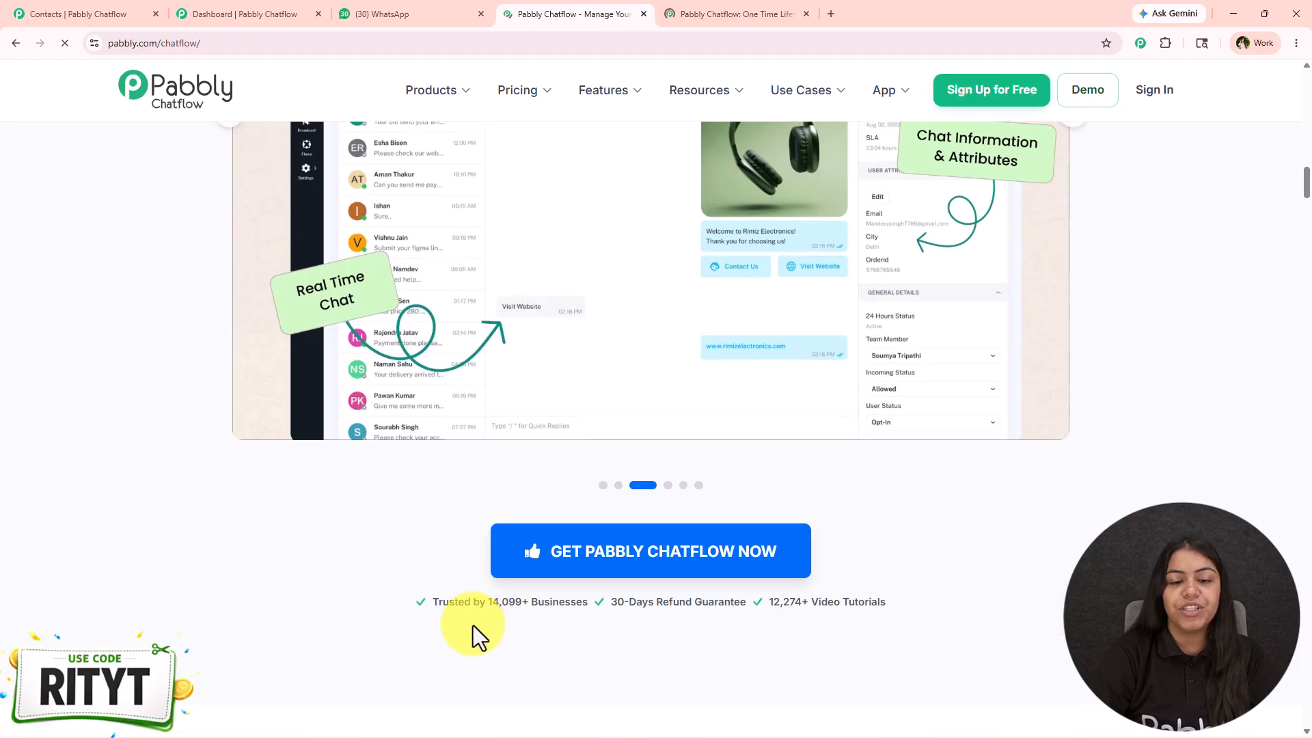
pyautogui.scroll(-15, 473, 632)
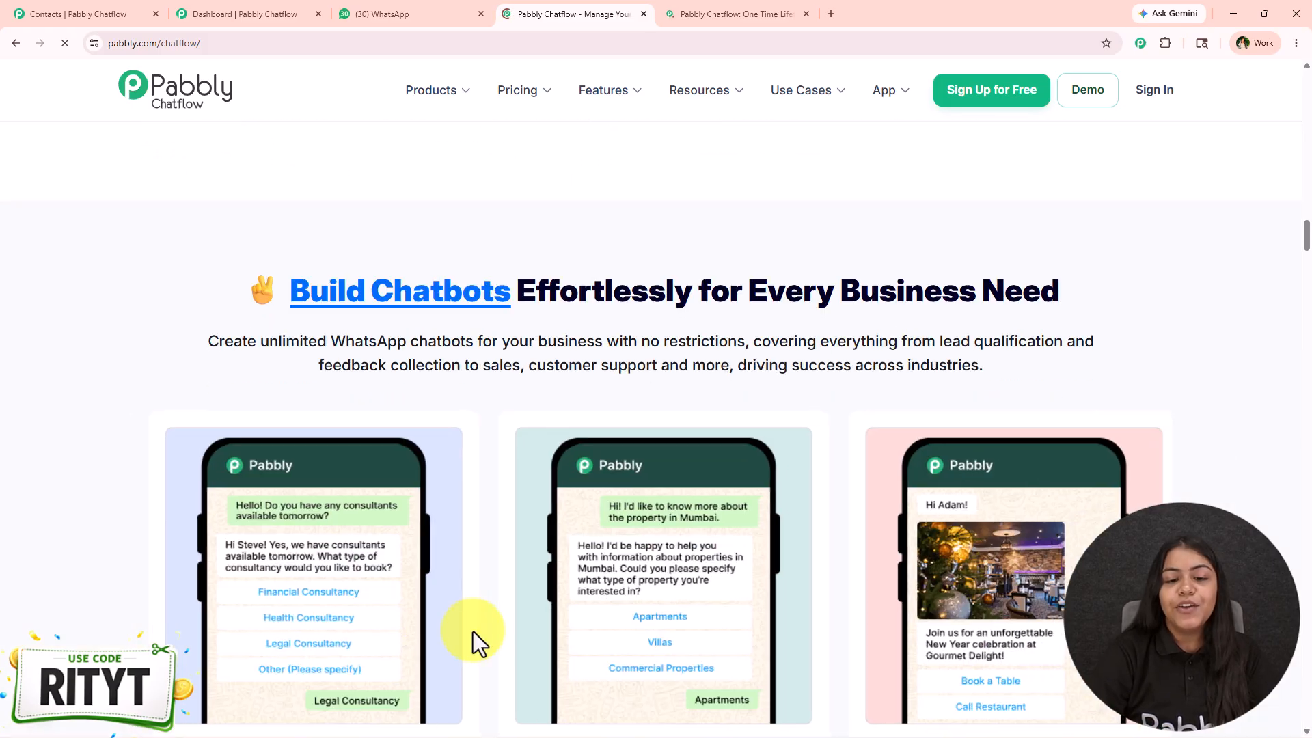
pyautogui.scroll(2, 473, 631)
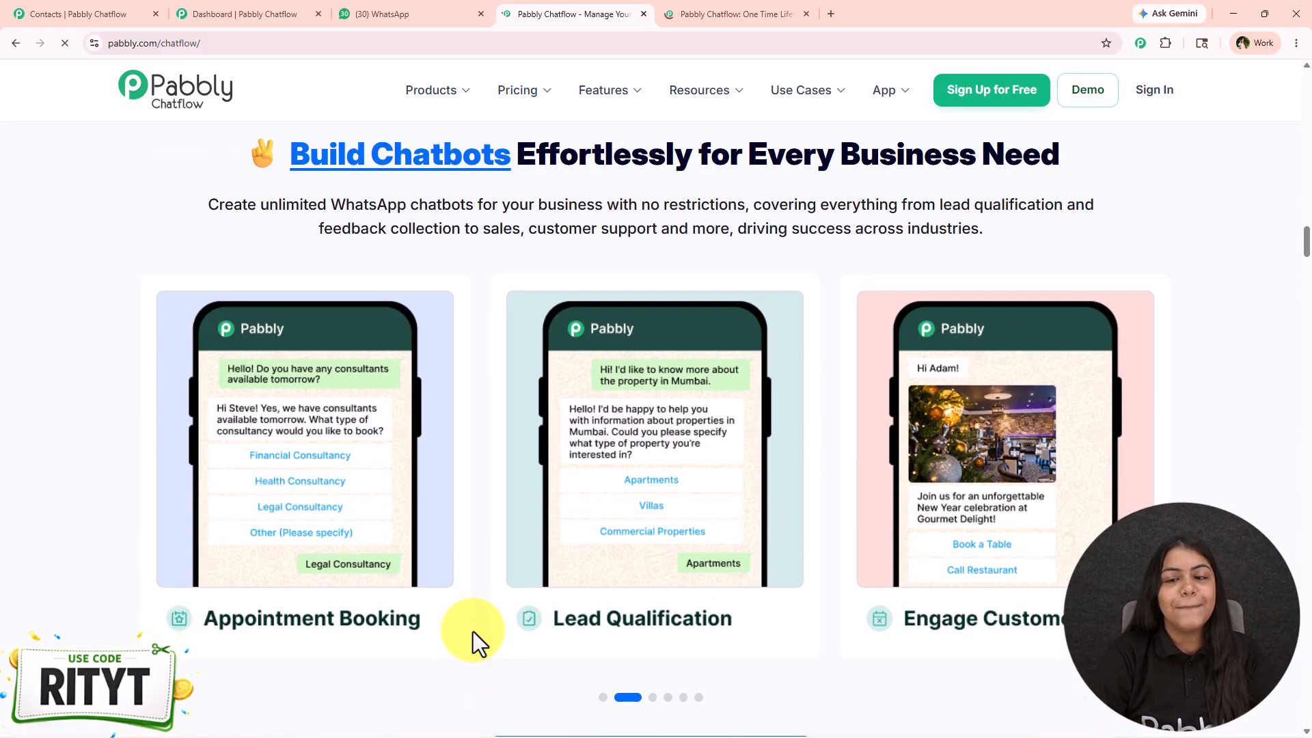
pyautogui.click(807, 12)
# Step: Examine the landing page's sections on unlimited features, managing clients' WhatsApp chats and the mobile app
pyautogui.scroll(-3, 748, 392)
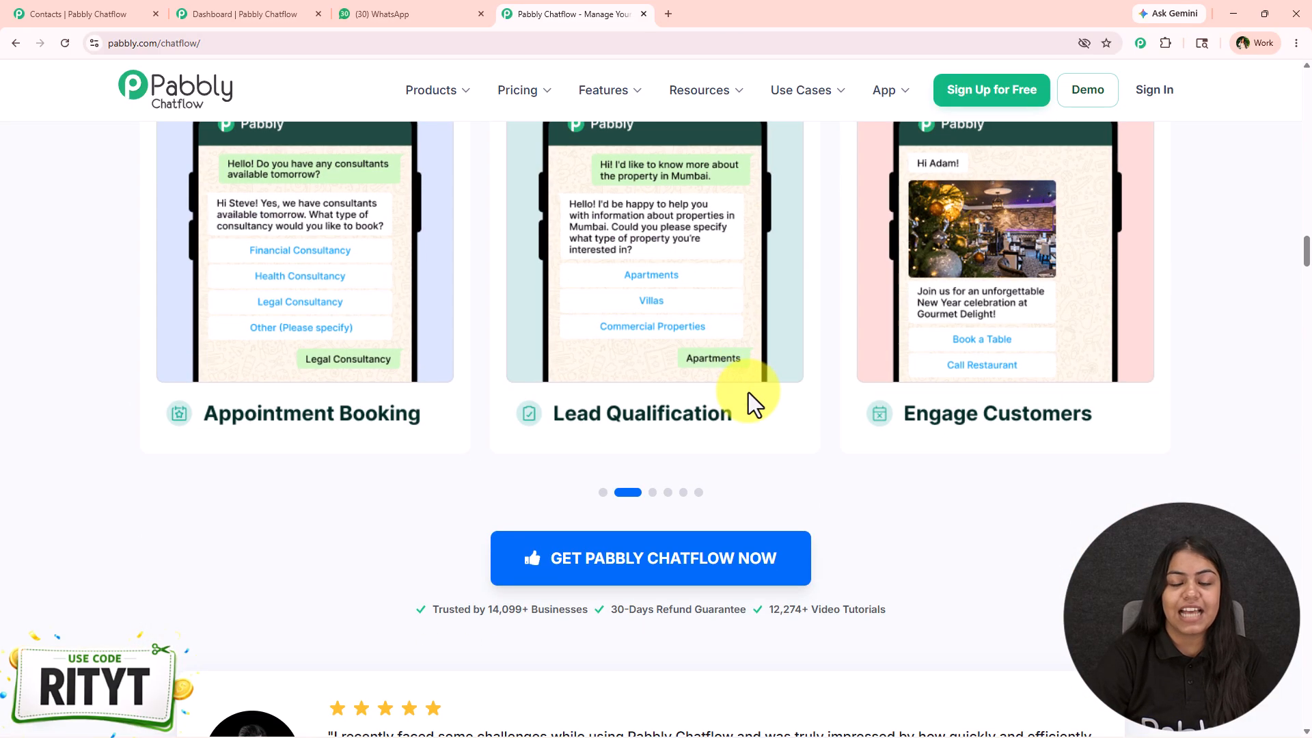
pyautogui.click(663, 496)
pyautogui.scroll(-12, 394, 509)
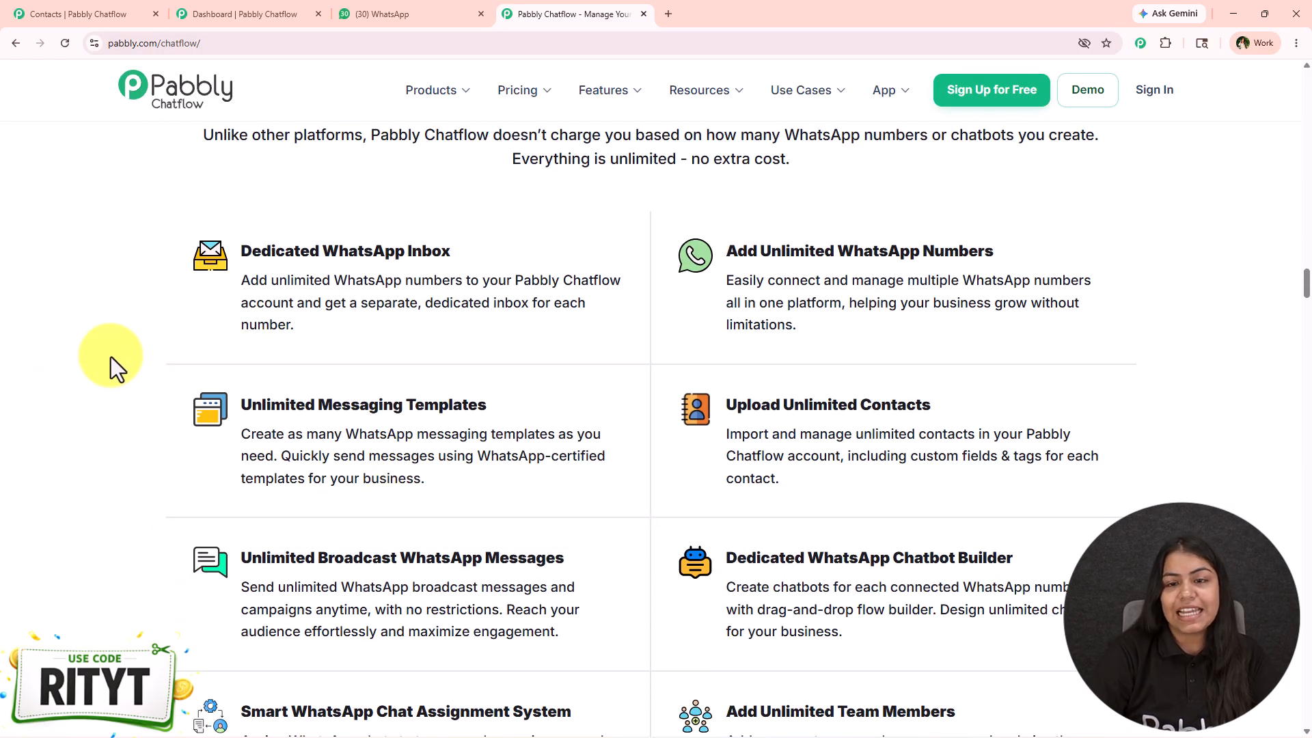
pyautogui.scroll(-7, 102, 376)
pyautogui.scroll(-14, 89, 455)
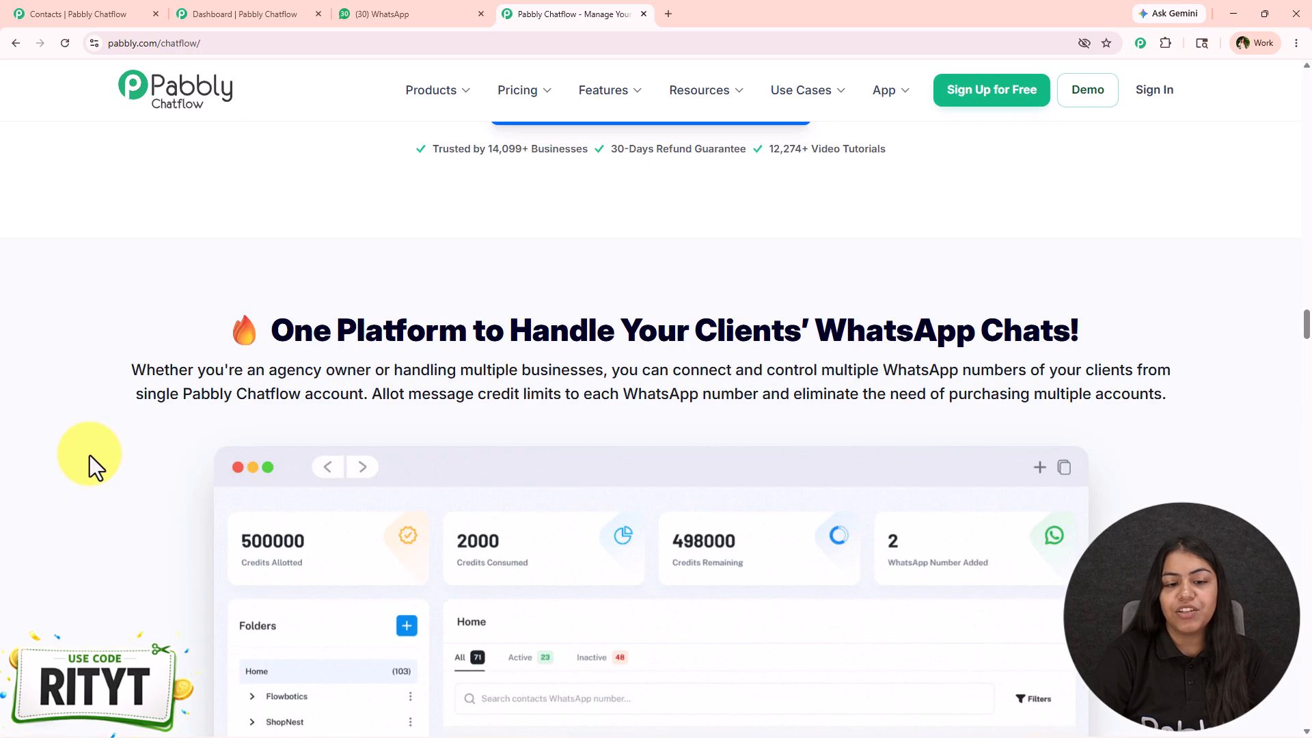
pyautogui.scroll(1, 86, 466)
pyautogui.scroll(-13, 85, 466)
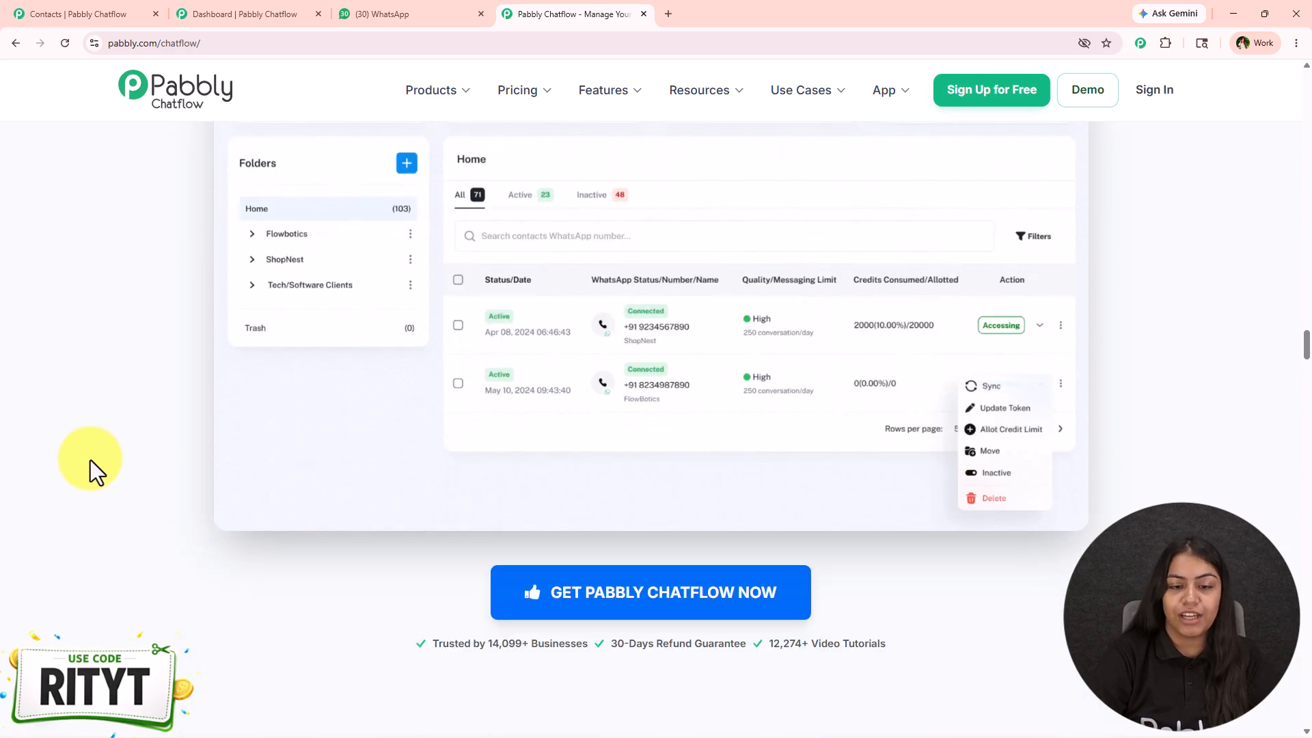
pyautogui.scroll(2, 87, 478)
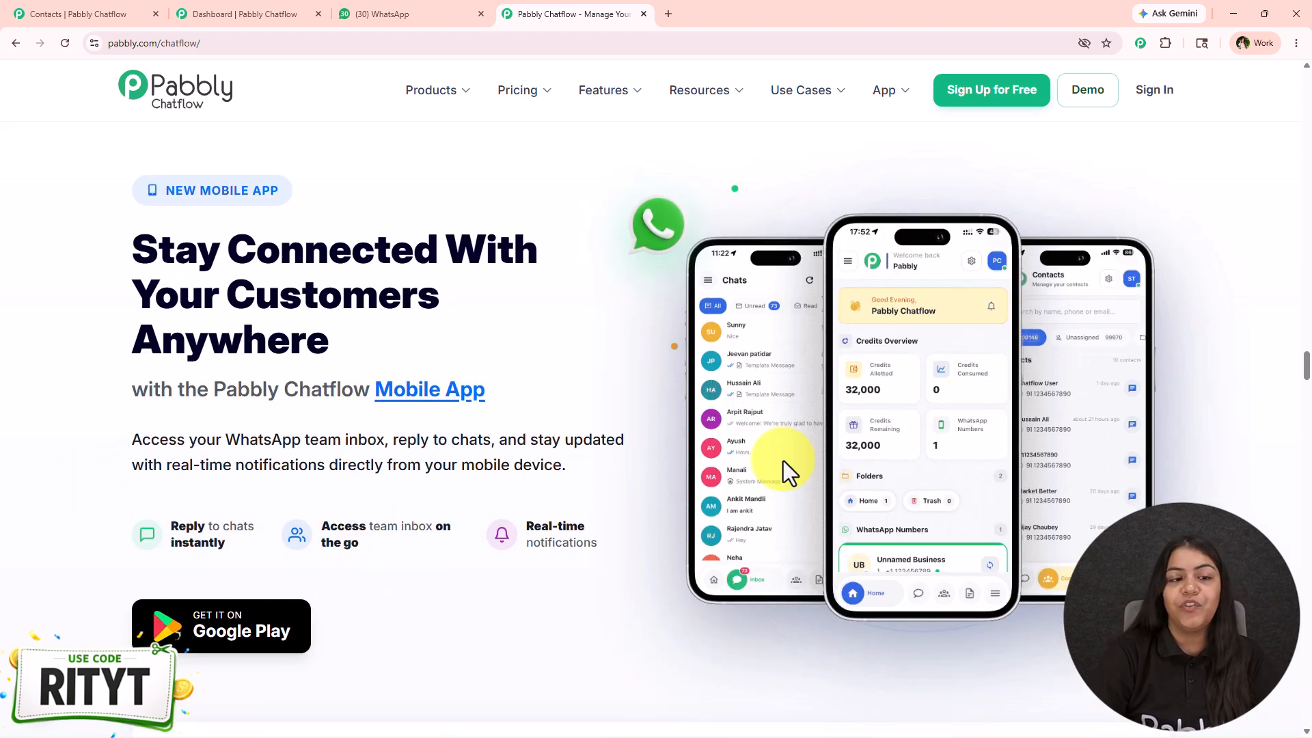
pyautogui.scroll(-14, 881, 446)
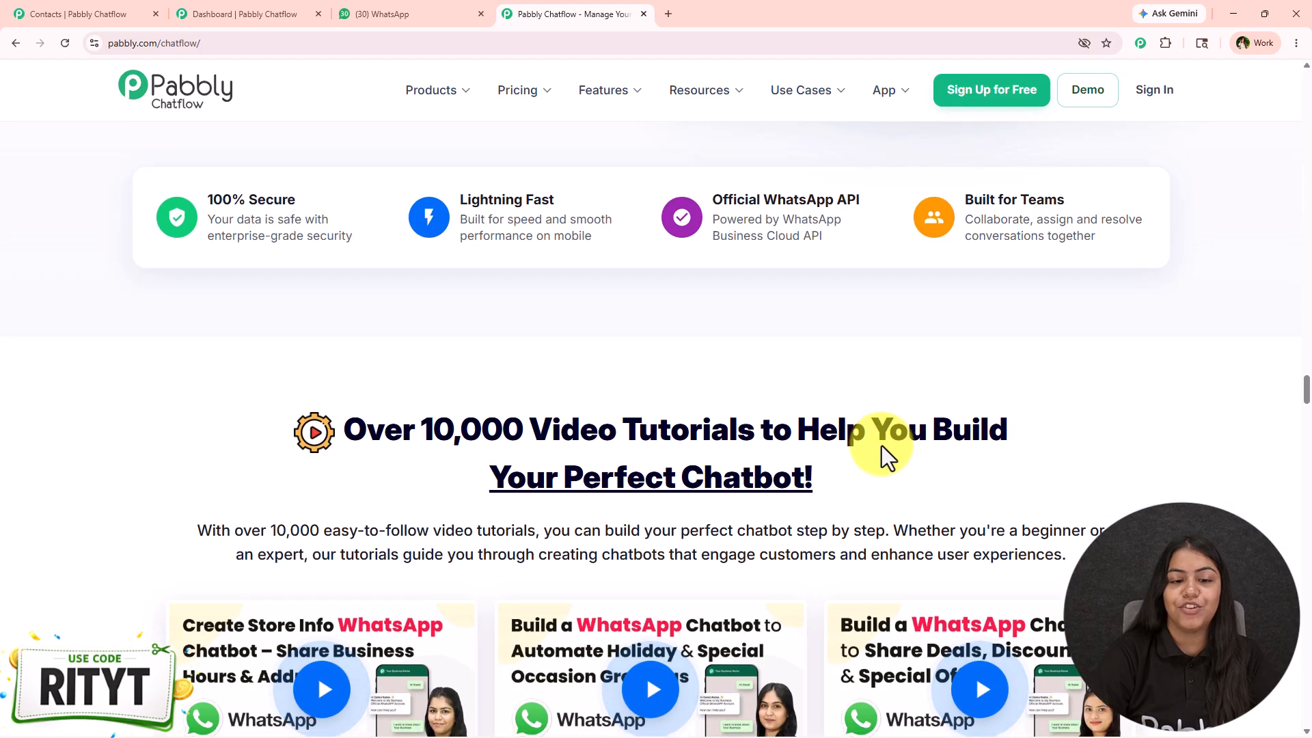
# Step: Review the Standard, Pro and Unlimited pricing plans on the Pabbly Chatflow page
pyautogui.scroll(-12, 227, 440)
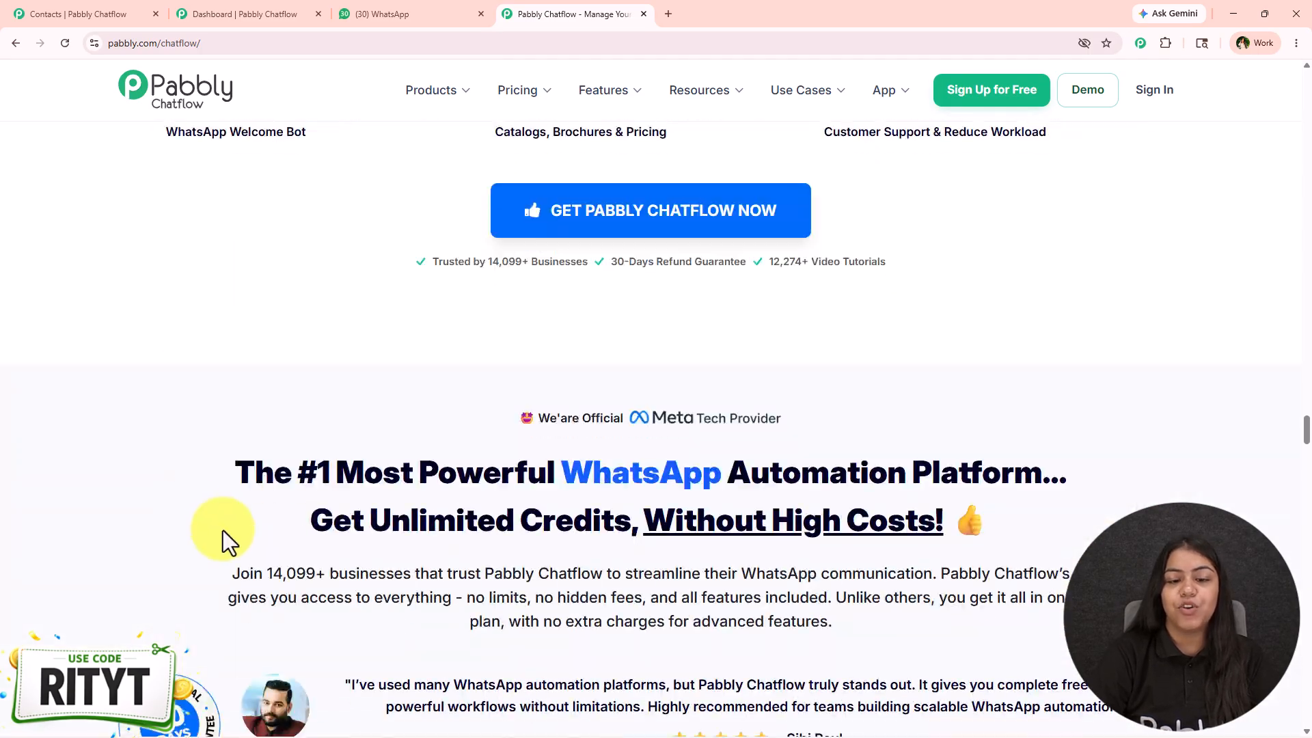
pyautogui.scroll(1, 205, 461)
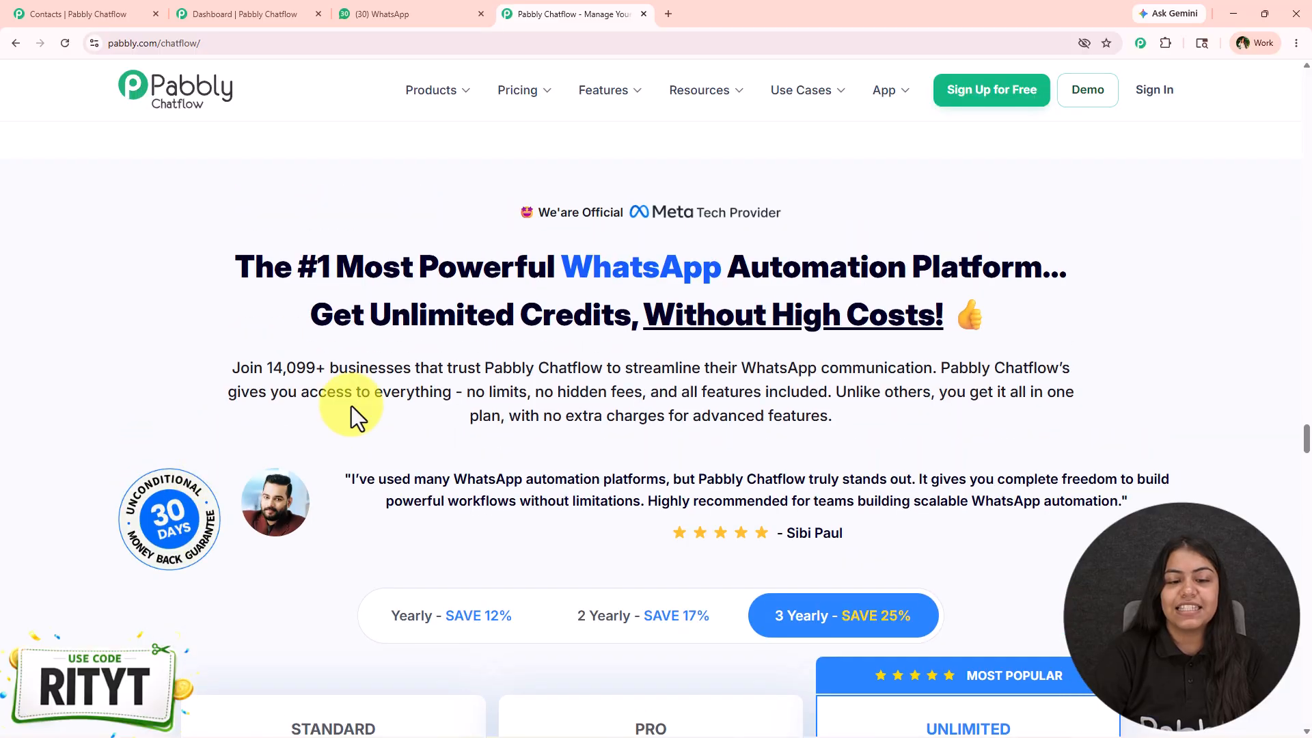
pyautogui.scroll(-2, 321, 485)
pyautogui.scroll(-8, 359, 420)
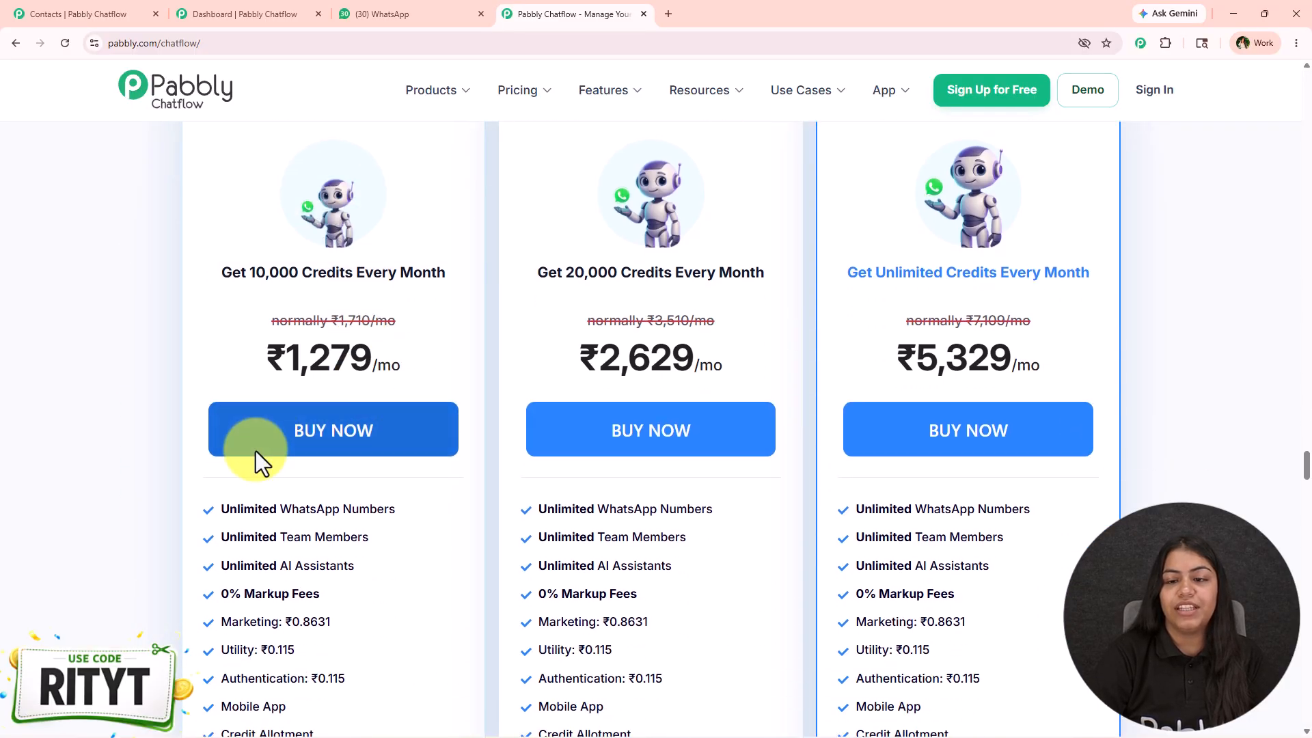
pyautogui.scroll(4, 232, 498)
pyautogui.scroll(7, 234, 498)
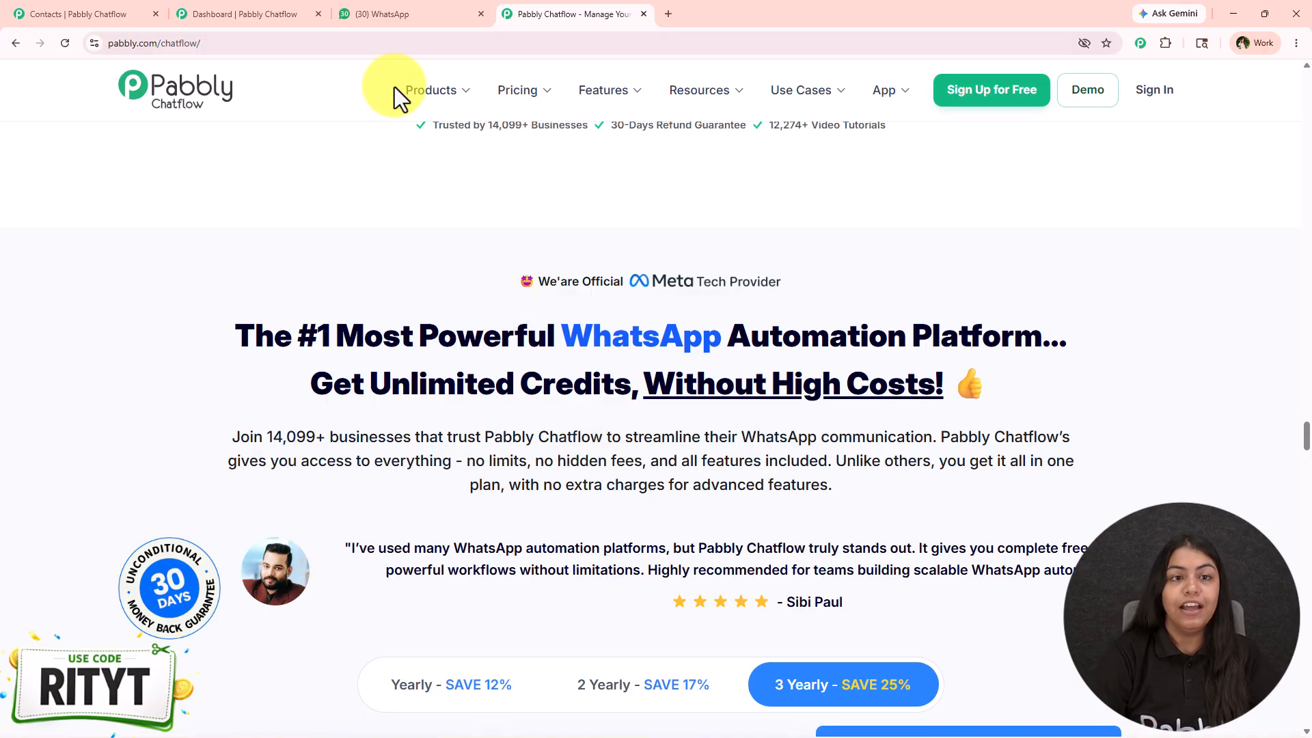
# Step: Return to the Pabbly Chatflow dashboard and check which WhatsApp number is connected and selected
pyautogui.click(294, 11)
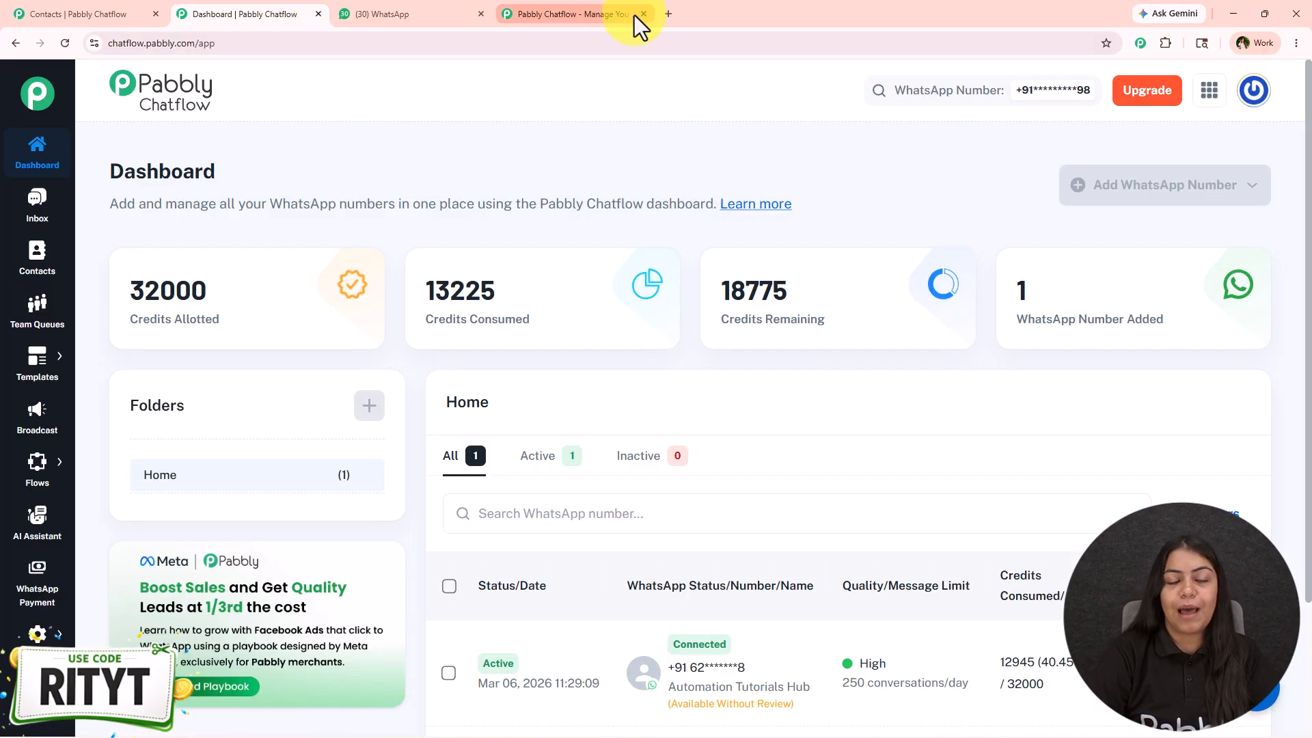
pyautogui.moveTo(627, 16)
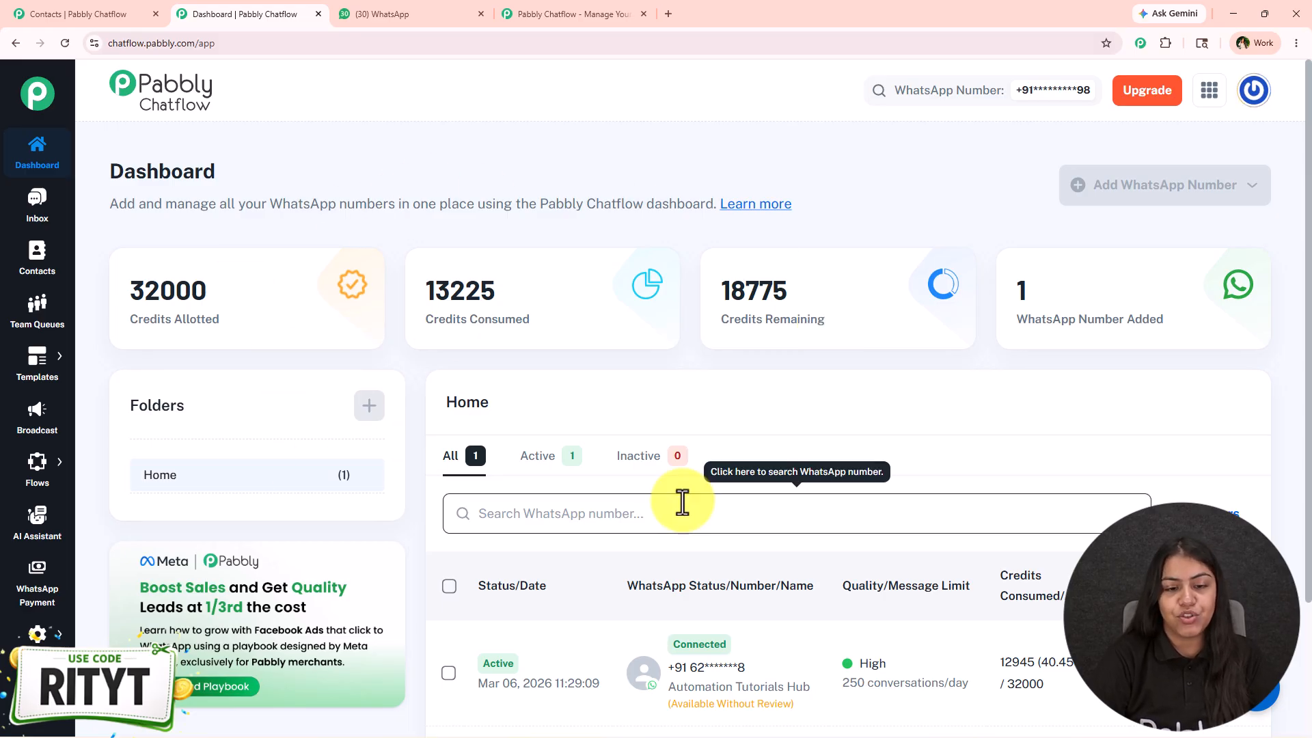
pyautogui.scroll(-3, 683, 502)
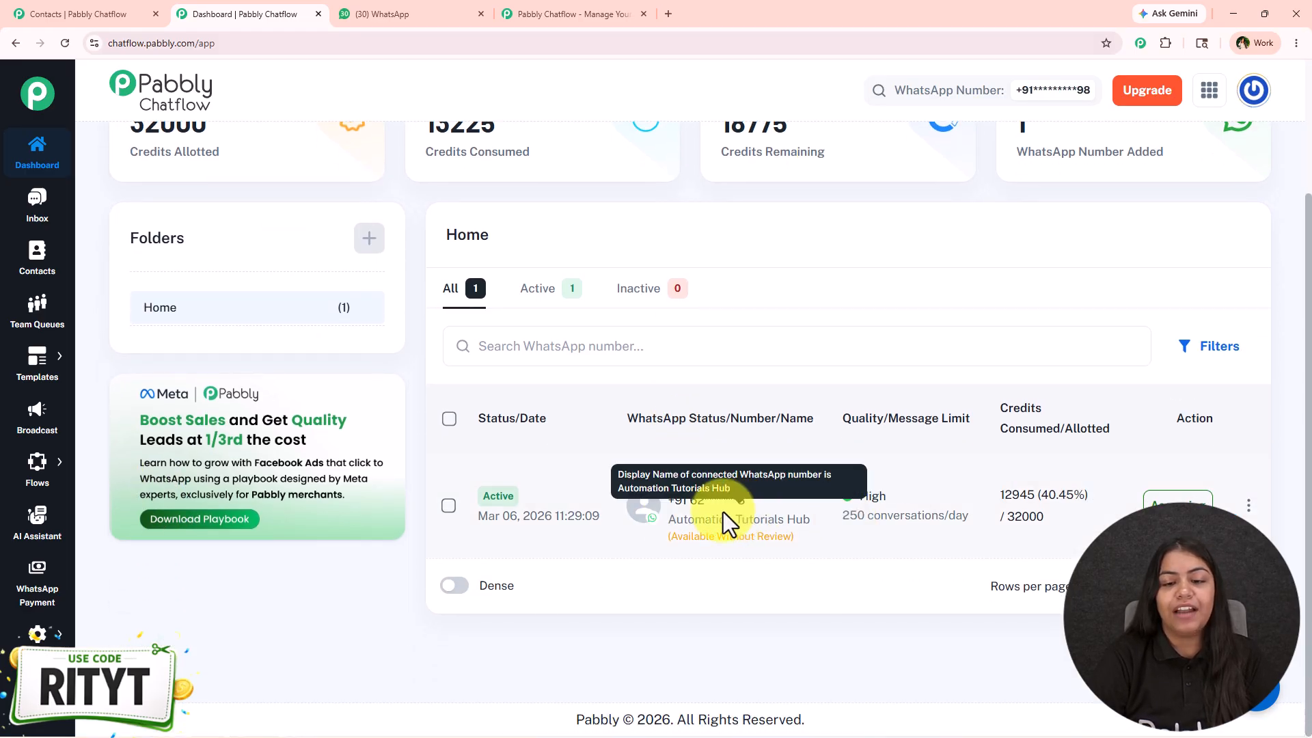
pyautogui.scroll(3, 776, 527)
pyautogui.click(1046, 92)
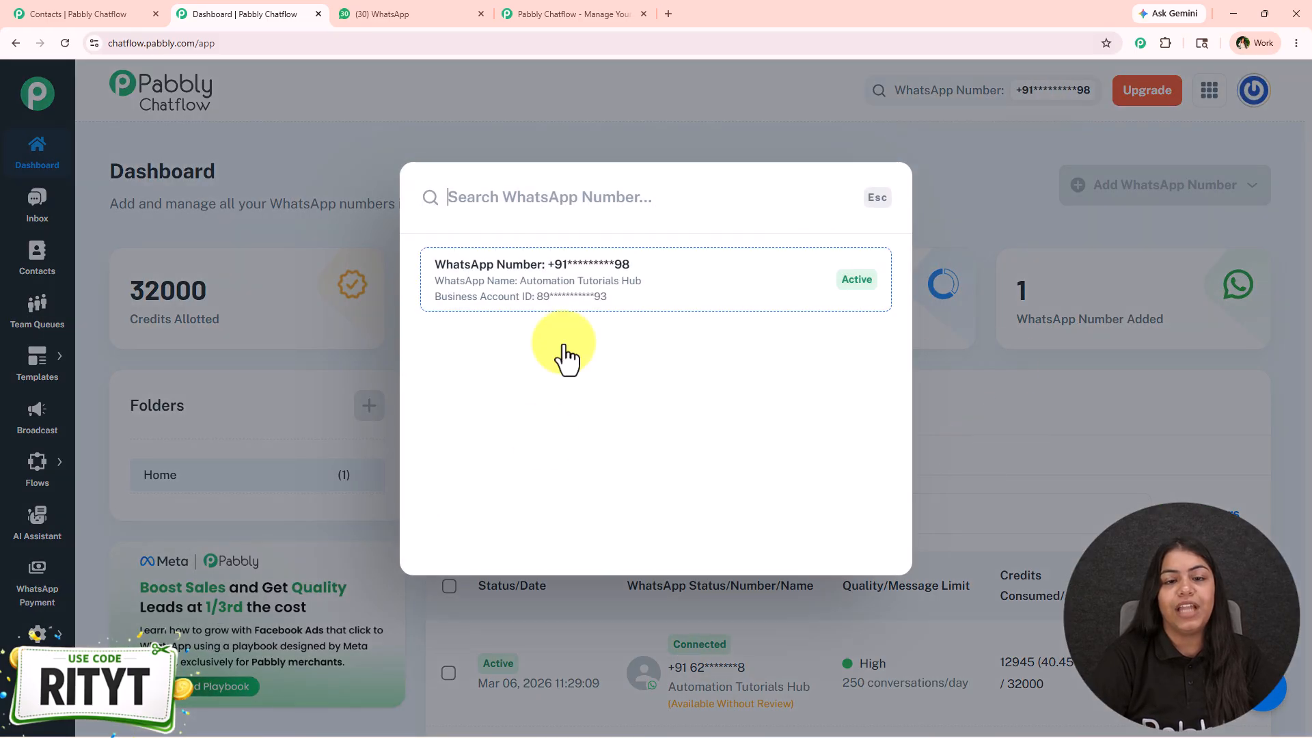
pyautogui.click(945, 369)
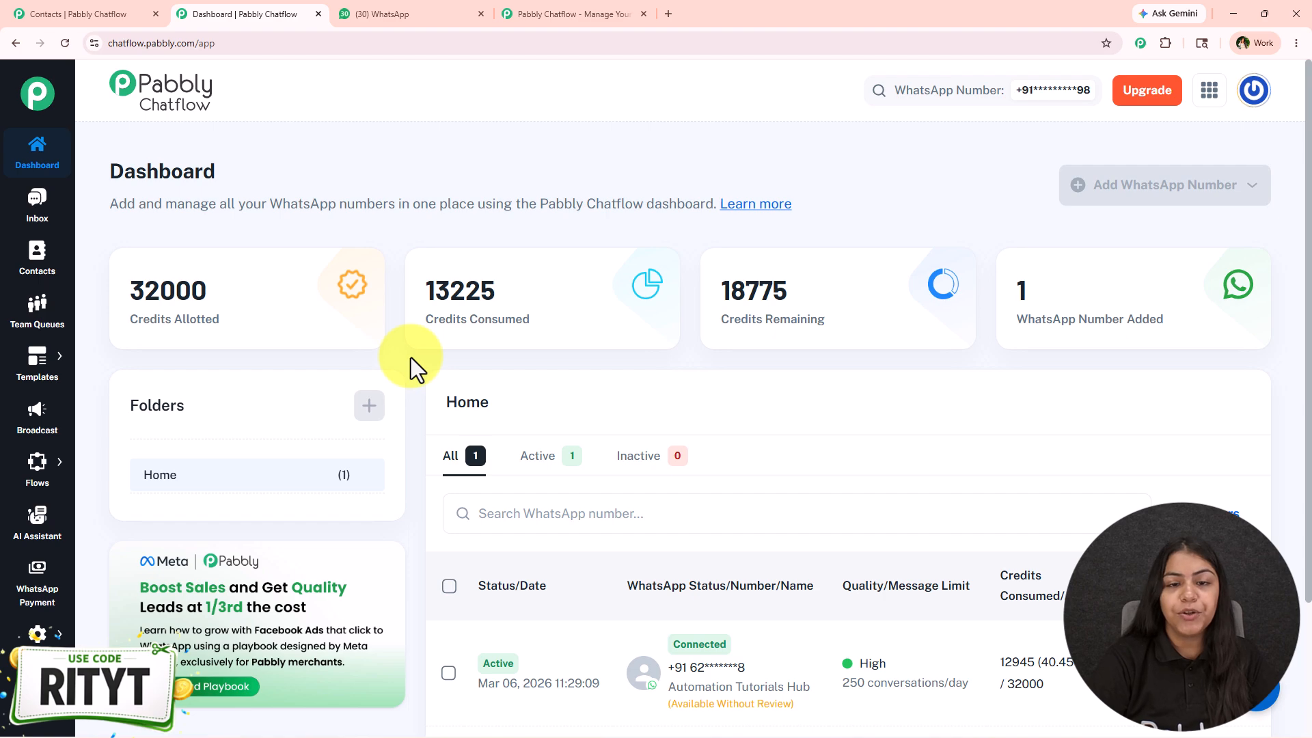
pyautogui.moveTo(630, 296)
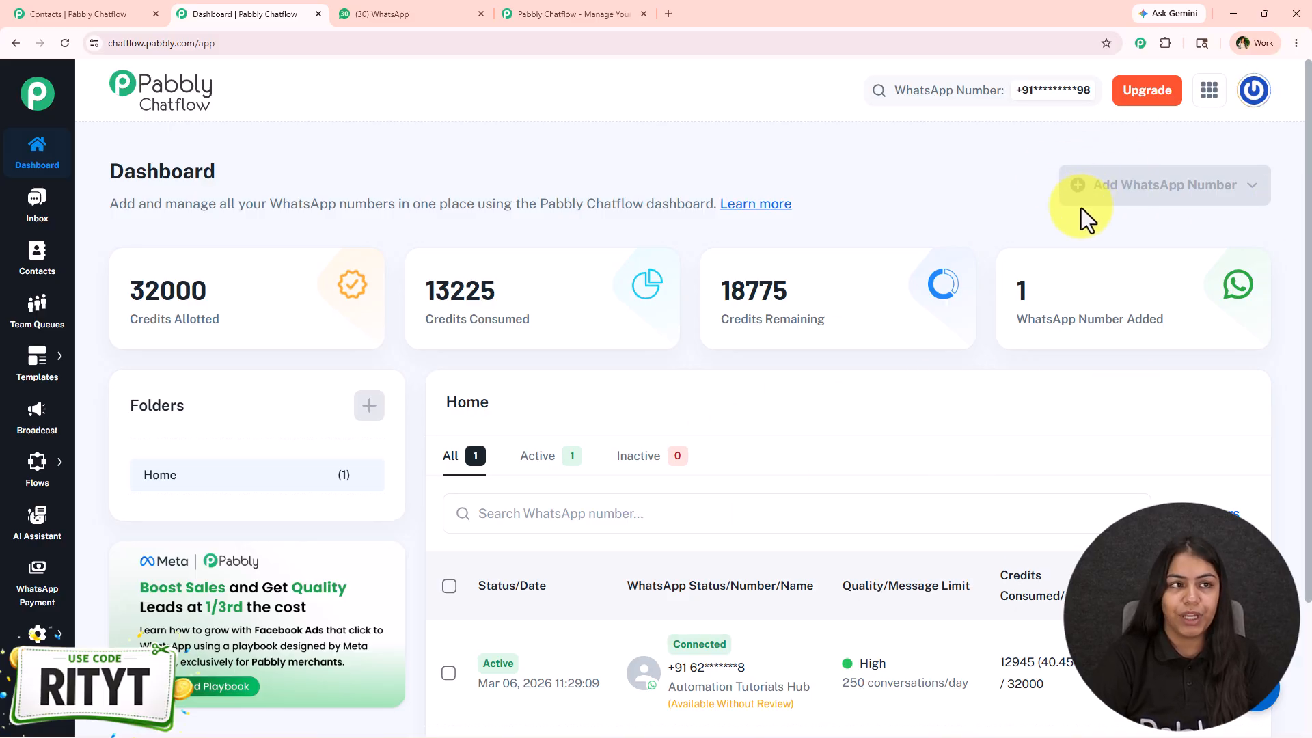
# Step: Open the Broadcast section of Pabbly Chatflow, checking the sample lead follow-up message in WhatsApp Web
pyautogui.click(35, 430)
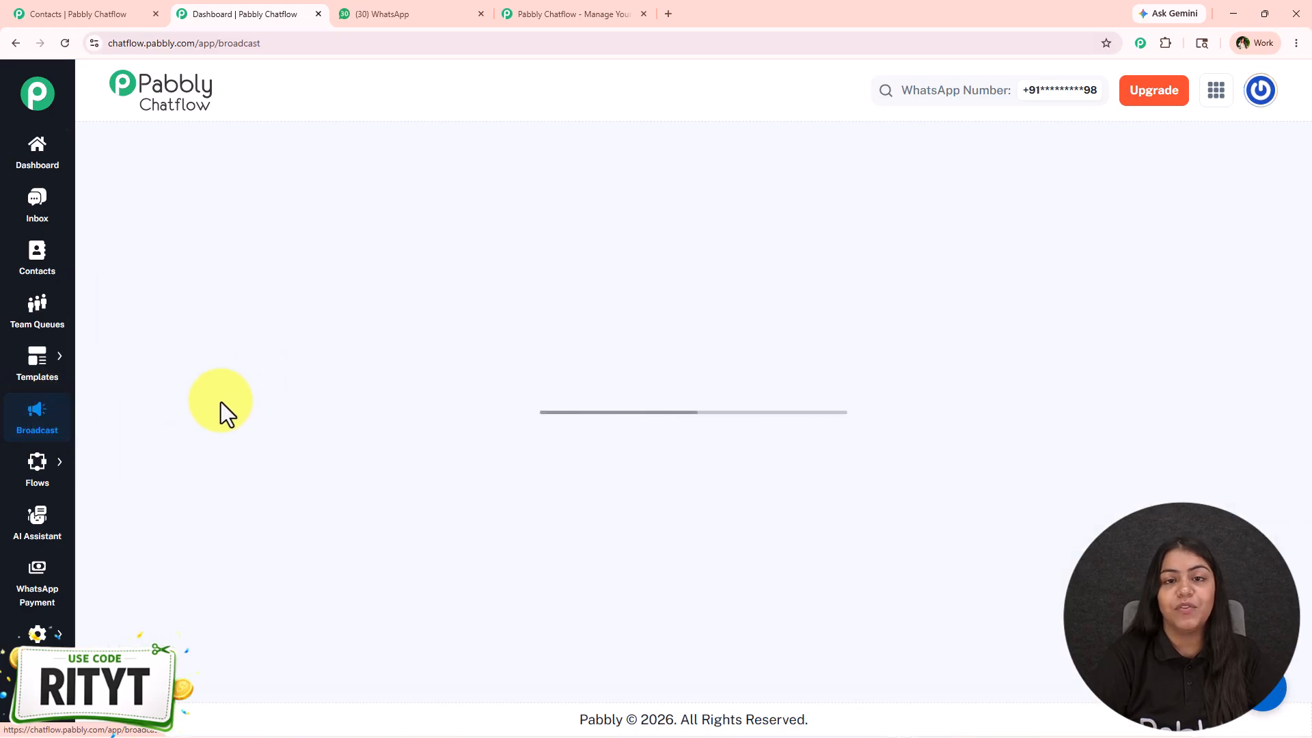
pyautogui.click(395, 5)
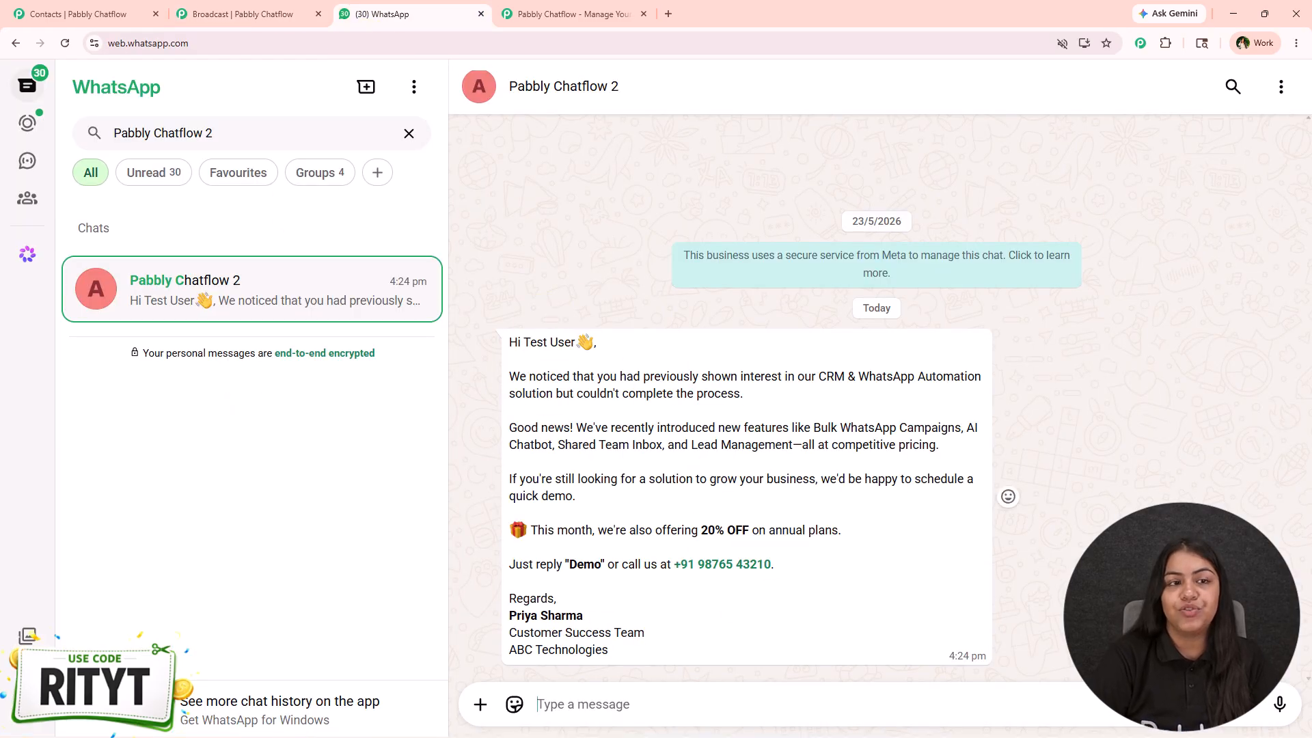
pyautogui.click(270, 12)
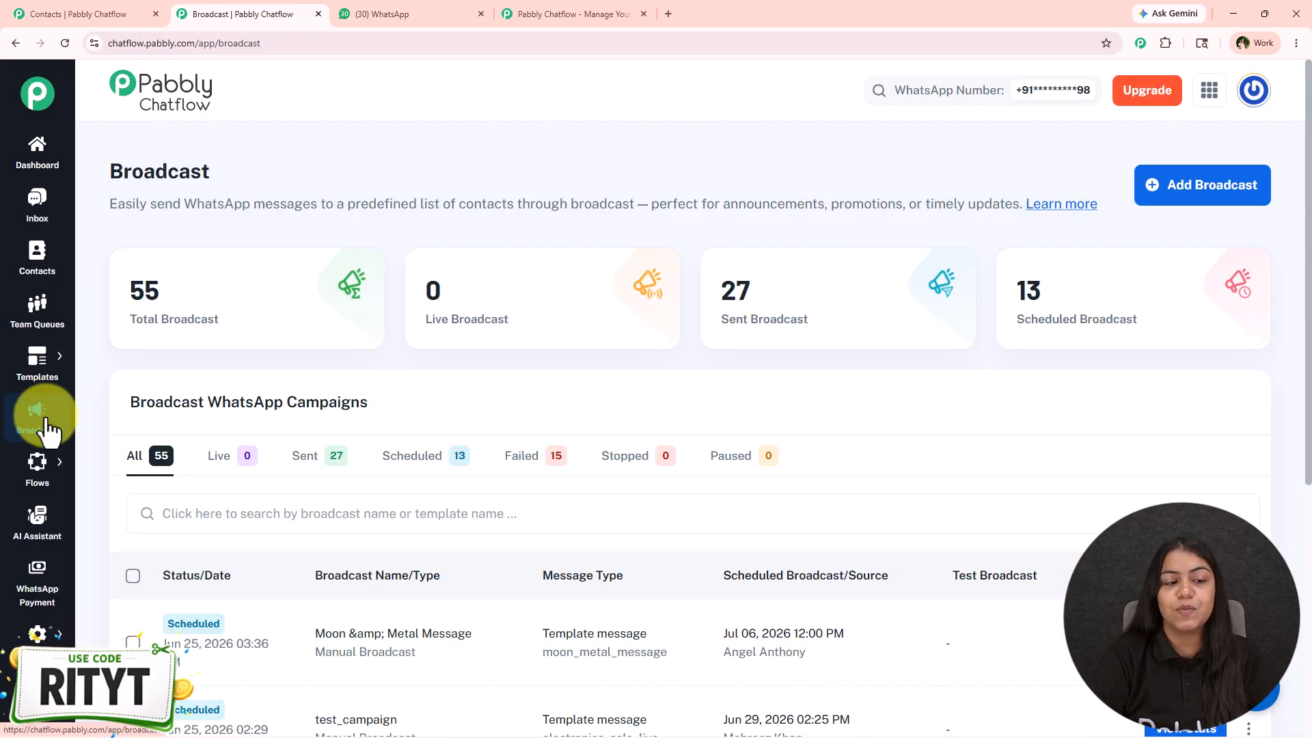
# Step: Start a new broadcast of type Broadcast Campaign and name it Old Leads
pyautogui.click(1263, 190)
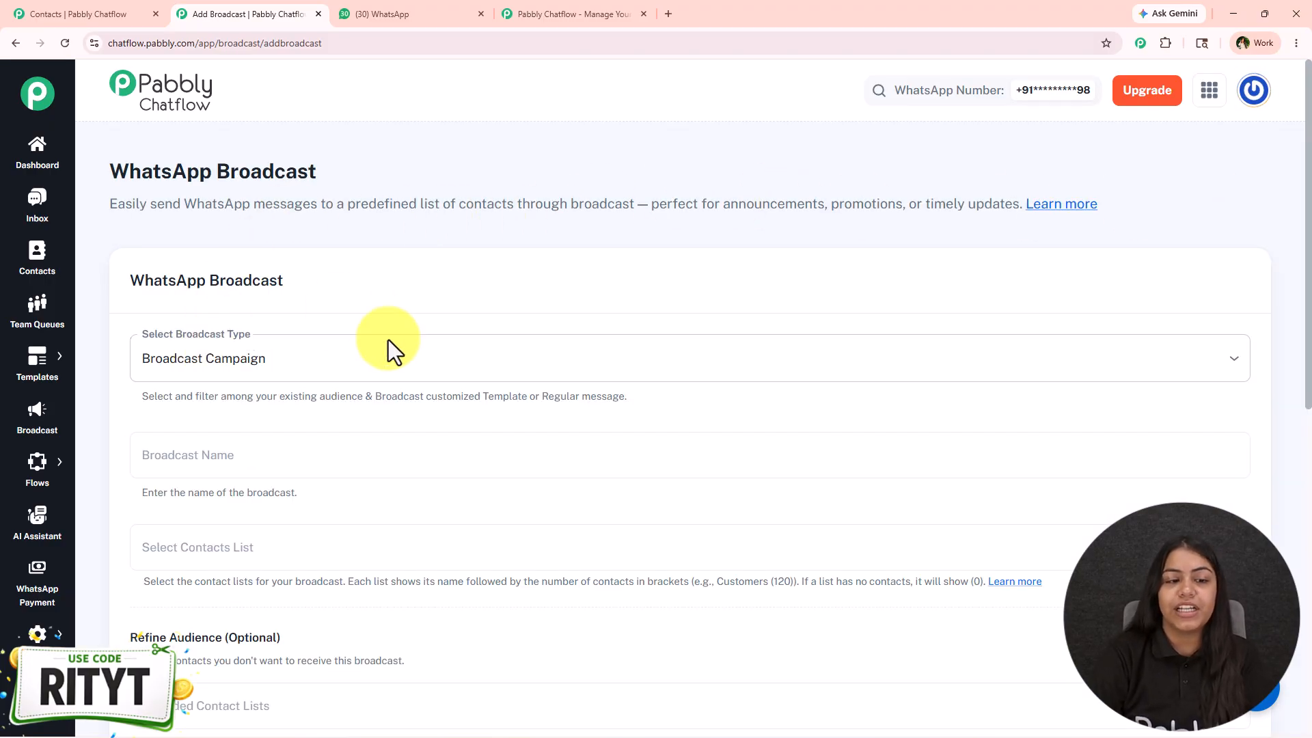
pyautogui.click(384, 362)
pyautogui.click(273, 398)
pyautogui.scroll(-2, 334, 253)
pyautogui.click(272, 331)
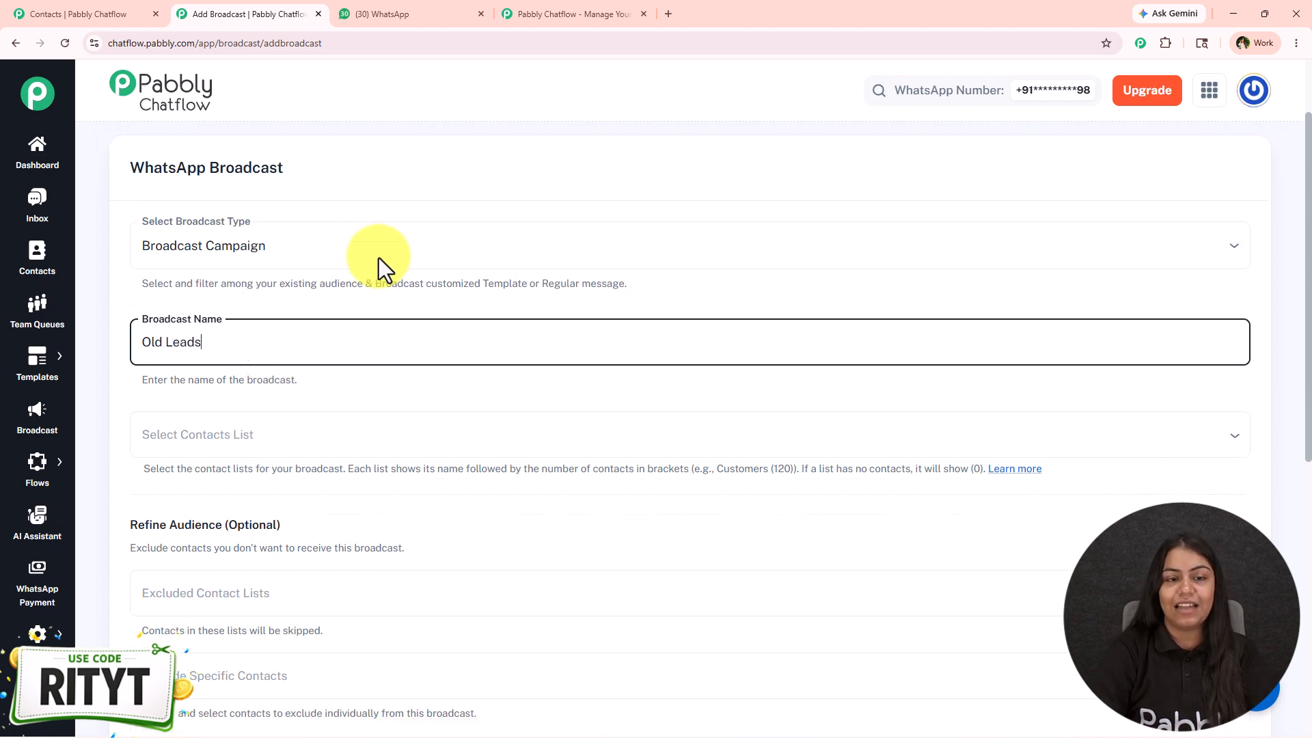
# Step: Choose Leads List as the contact list for the broadcast
pyautogui.scroll(-2, 381, 270)
pyautogui.click(304, 263)
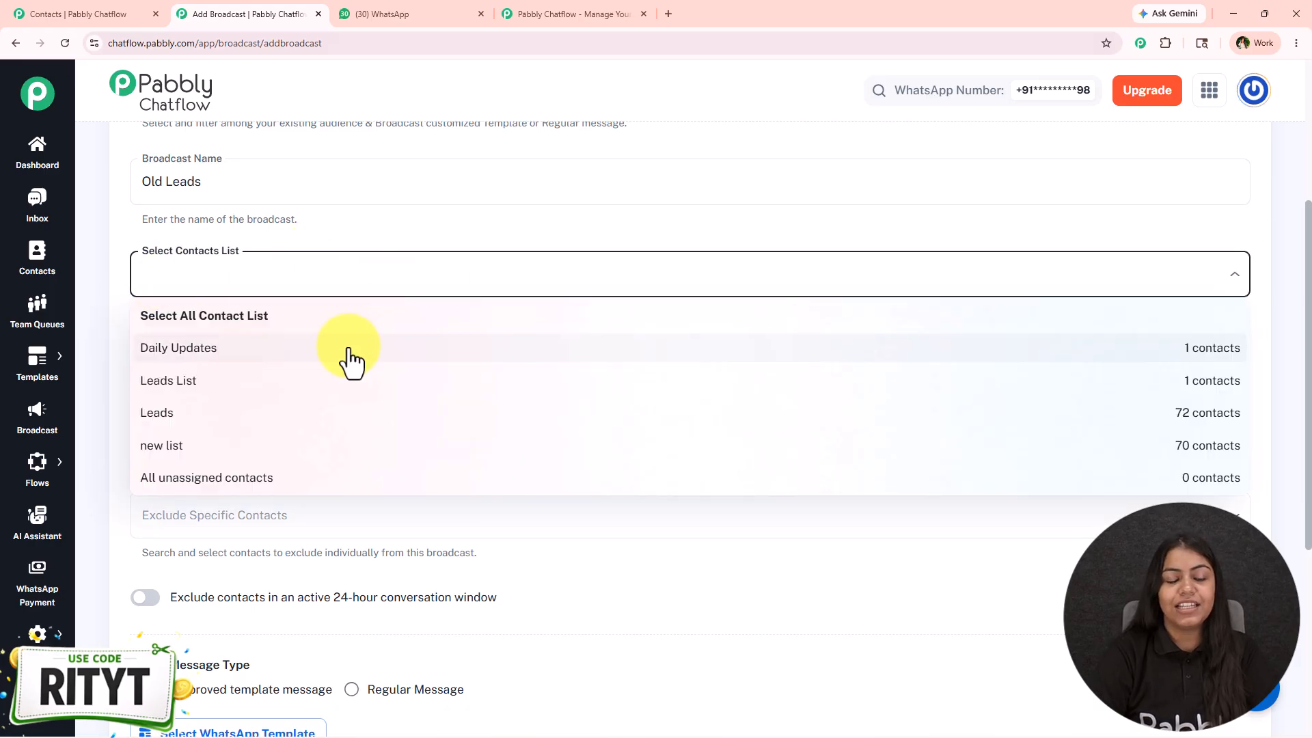
pyautogui.click(357, 384)
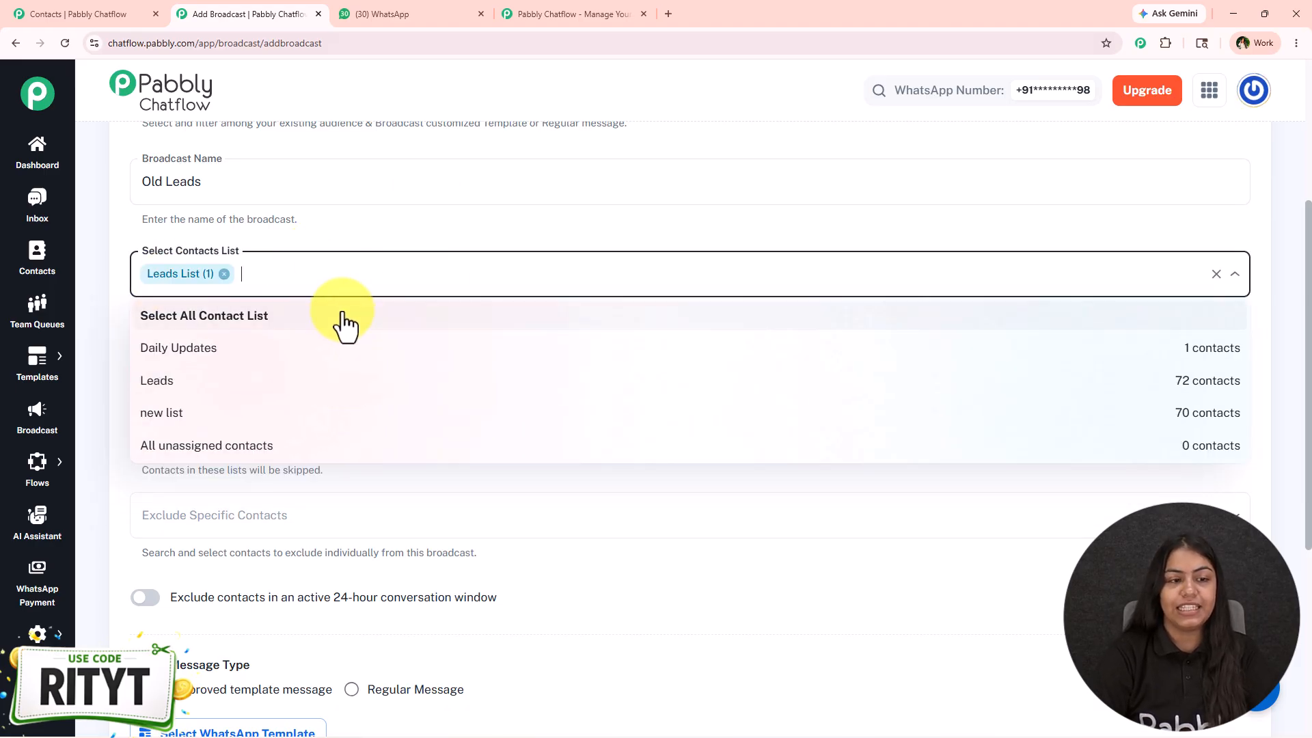
# Step: Add Daily Updates, Leads, new list and All unassigned contacts to the broadcast's selected contact lists
pyautogui.click(293, 351)
pyautogui.click(290, 359)
pyautogui.click(290, 359)
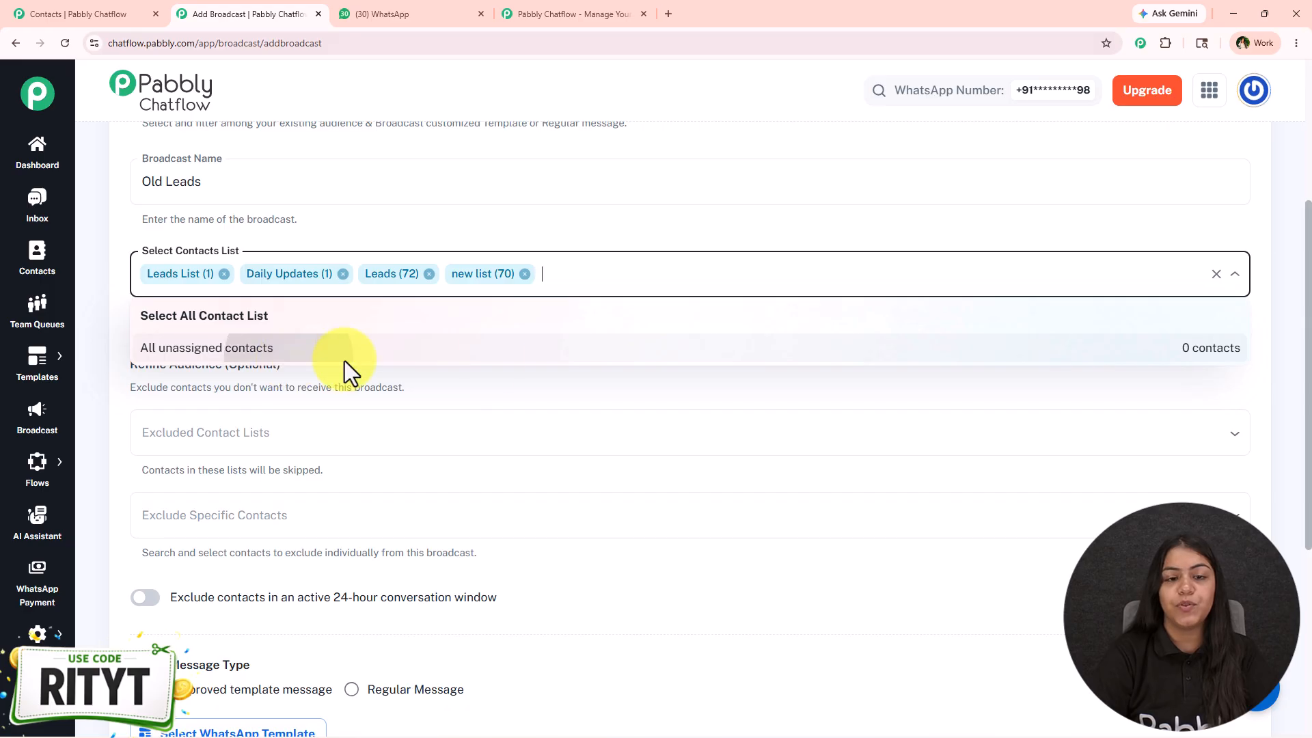
pyautogui.click(290, 362)
pyautogui.click(522, 246)
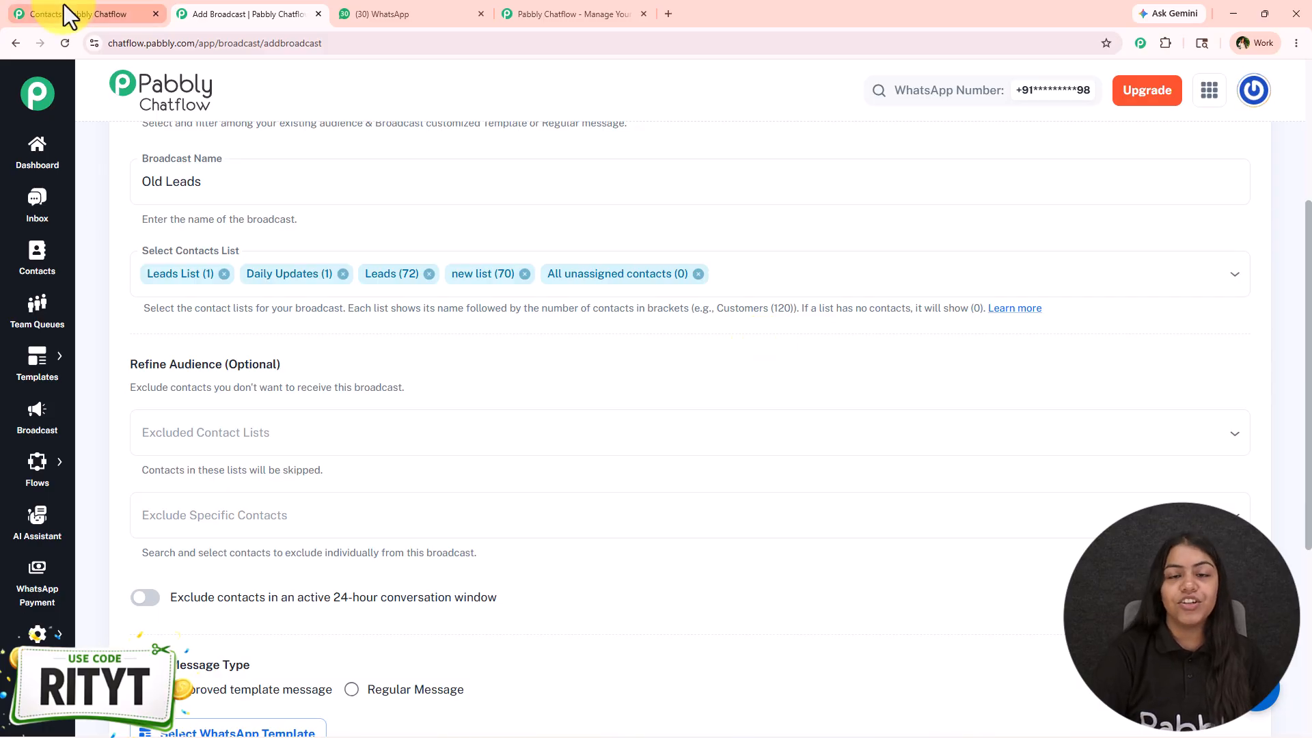
# Step: Check the contact lists on the Contacts page and remove every list except Leads List from the broadcast's selection
pyautogui.click(85, 15)
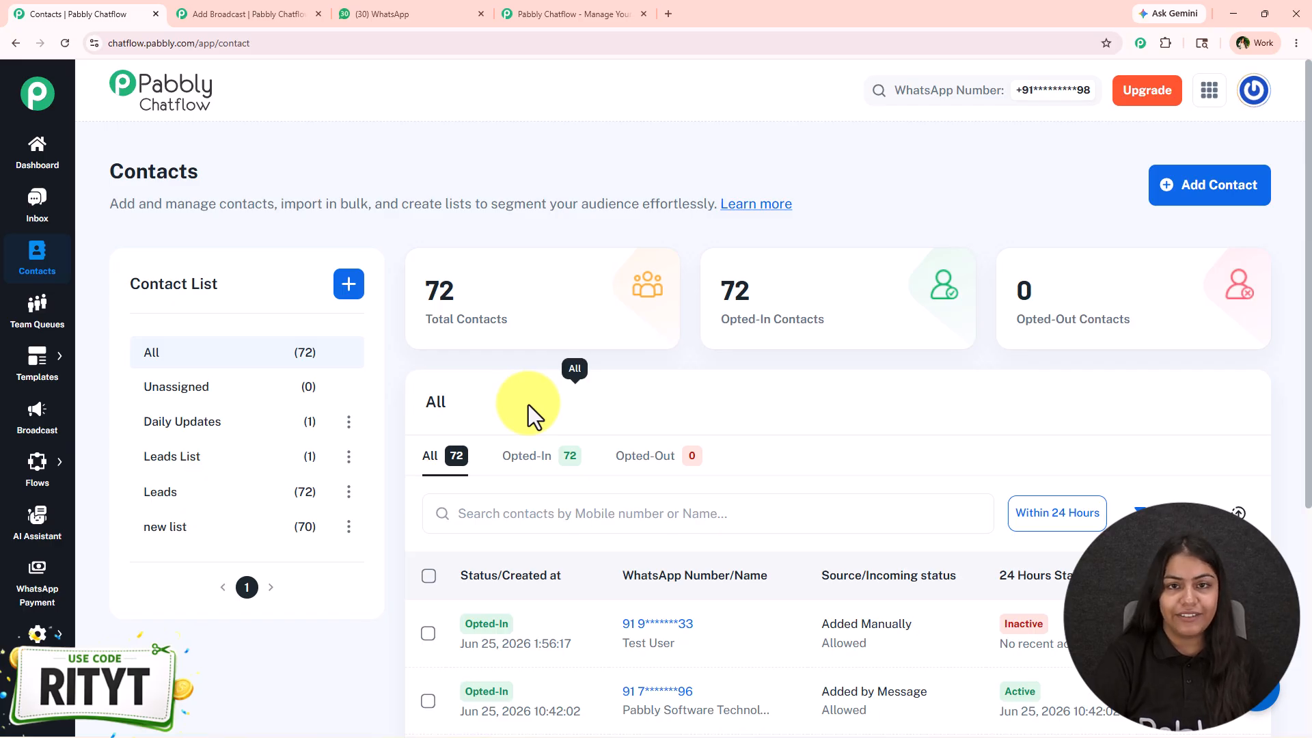
pyautogui.click(284, 10)
pyautogui.click(343, 273)
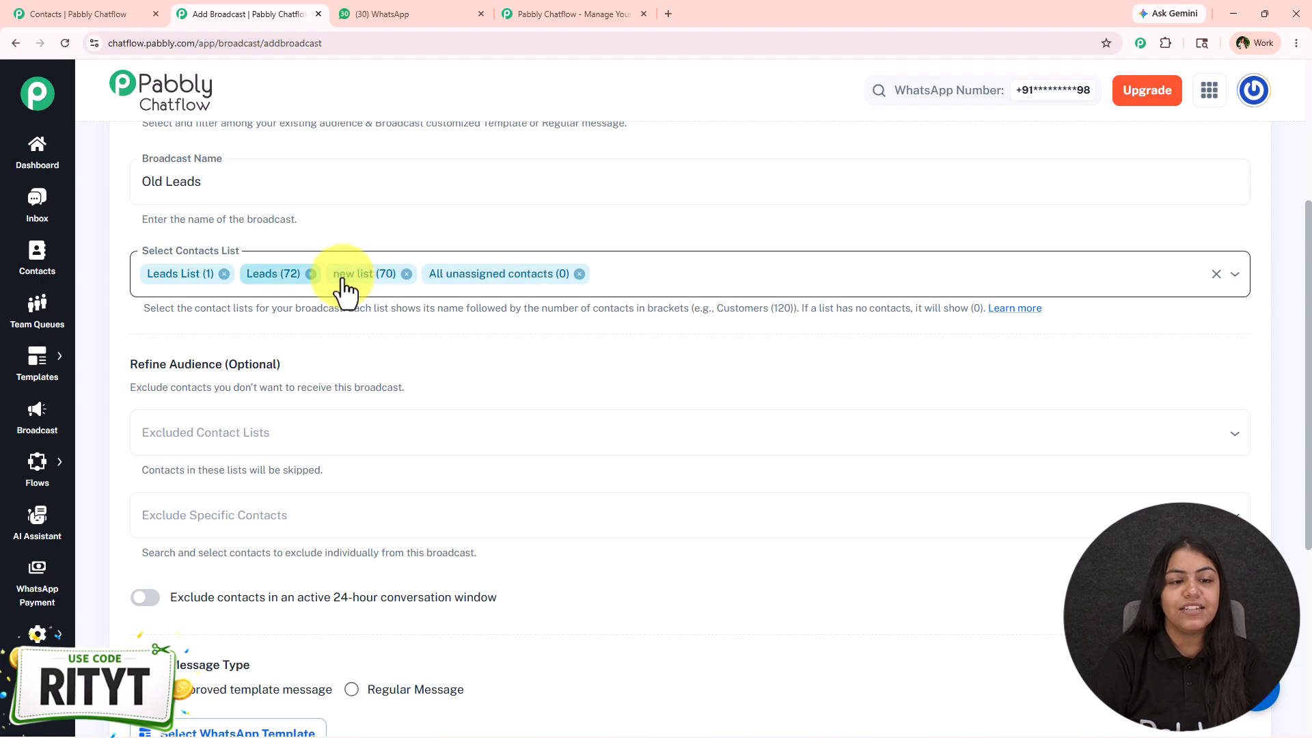
pyautogui.click(311, 274)
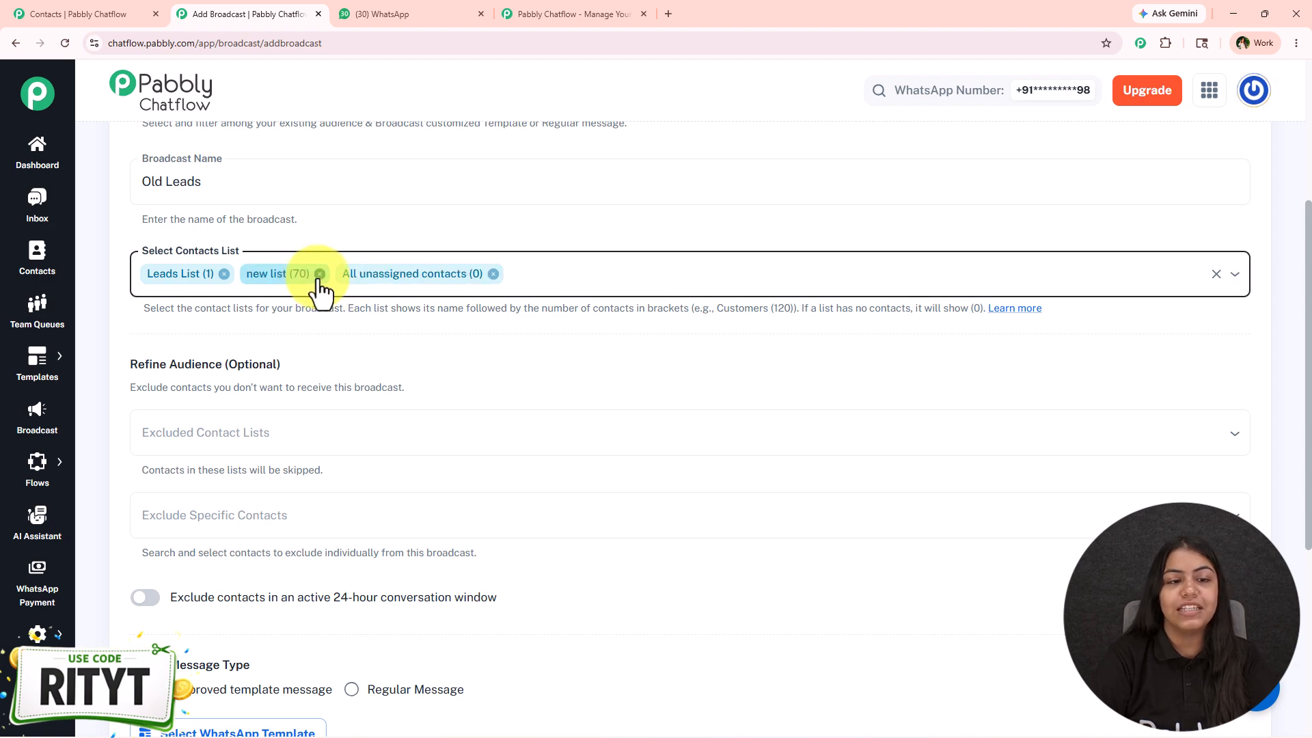
pyautogui.click(319, 274)
pyautogui.click(397, 274)
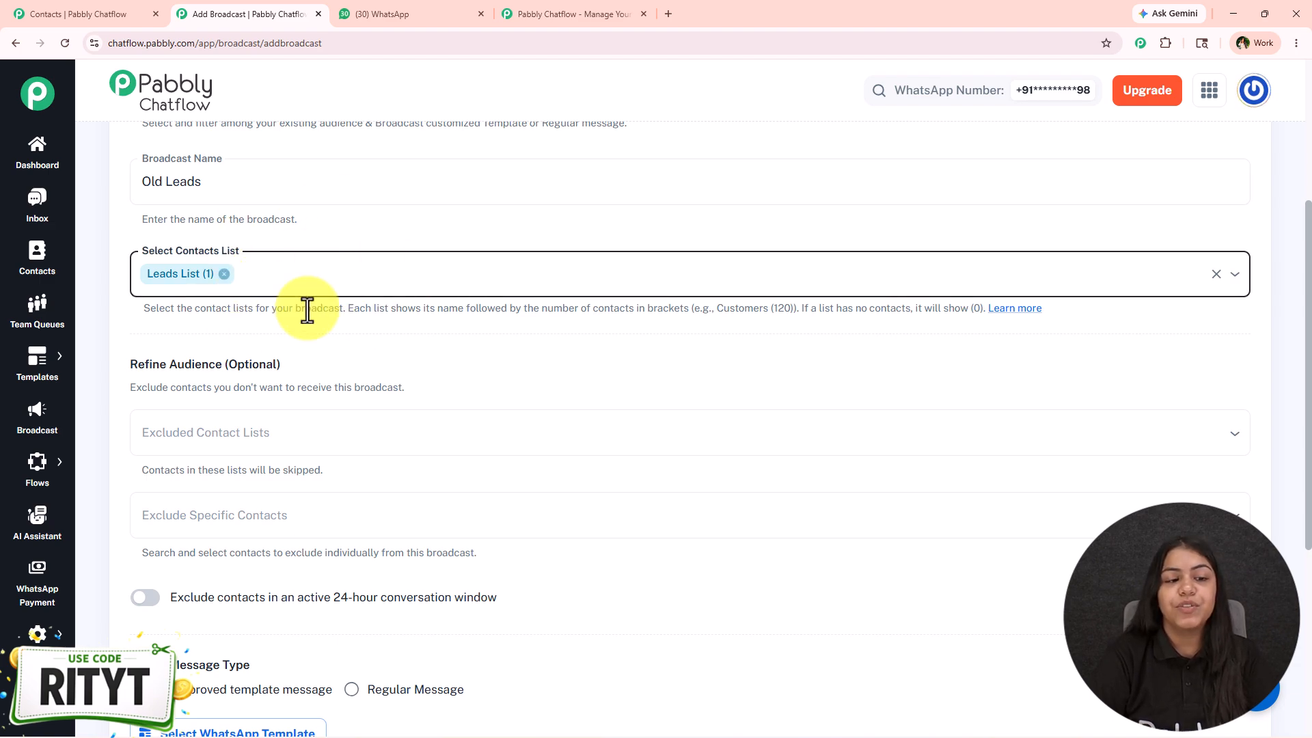
# Step: Exclude the contact lists Daily Updates, Leads, new list and All unassigned contacts from the broadcast
pyautogui.scroll(-2, 306, 317)
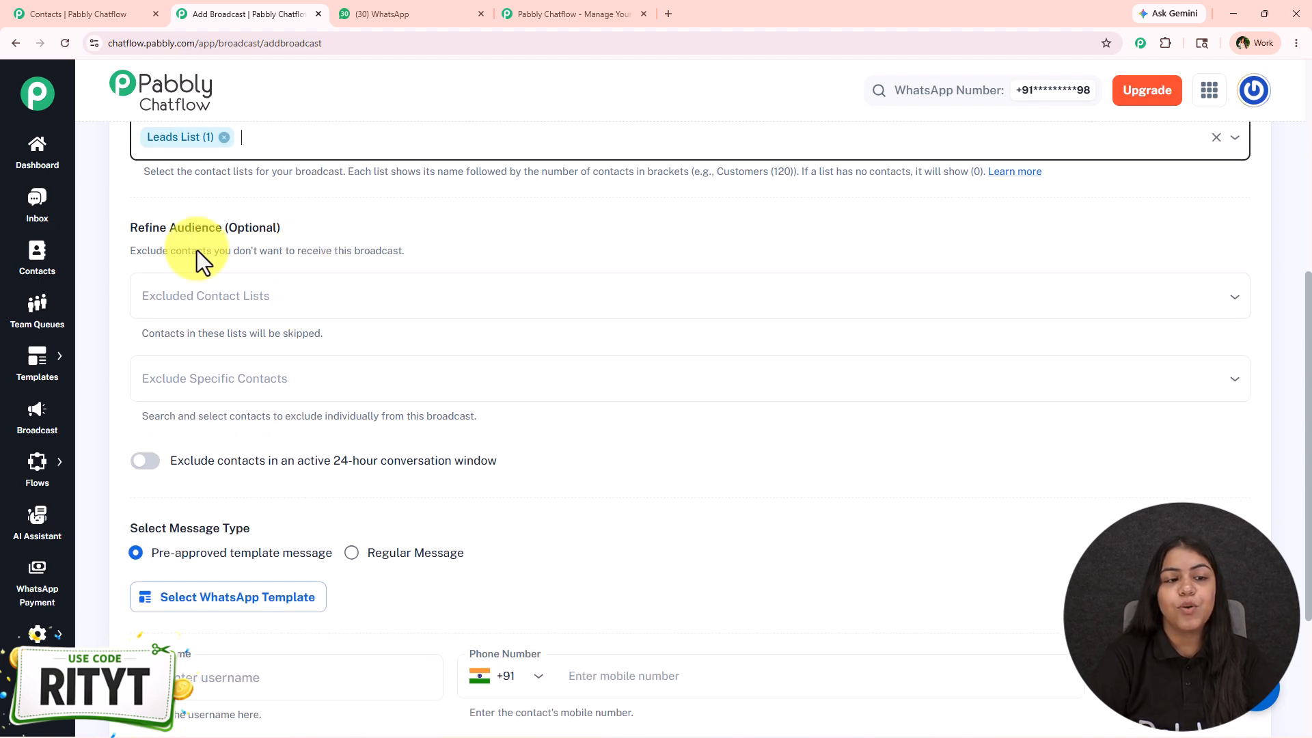
pyautogui.click(346, 292)
pyautogui.click(270, 346)
pyautogui.click(257, 350)
pyautogui.click(257, 345)
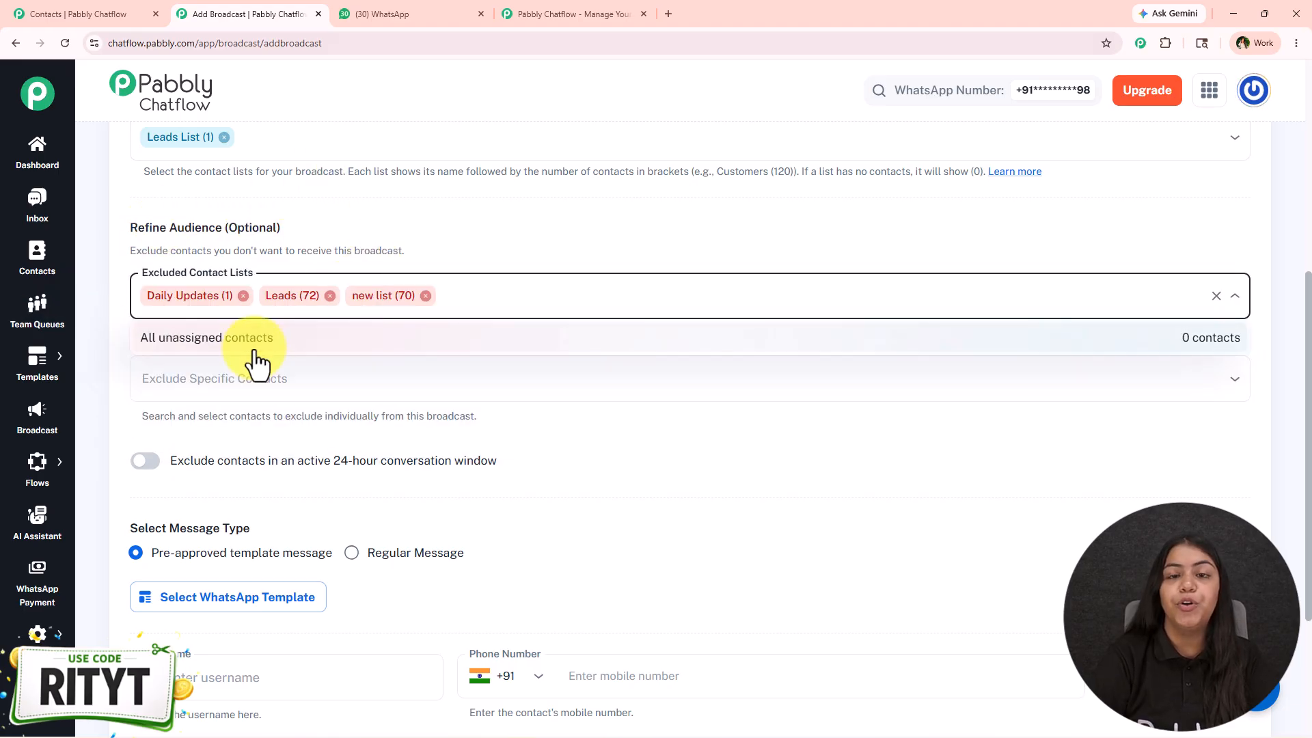
pyautogui.click(181, 335)
pyautogui.click(513, 251)
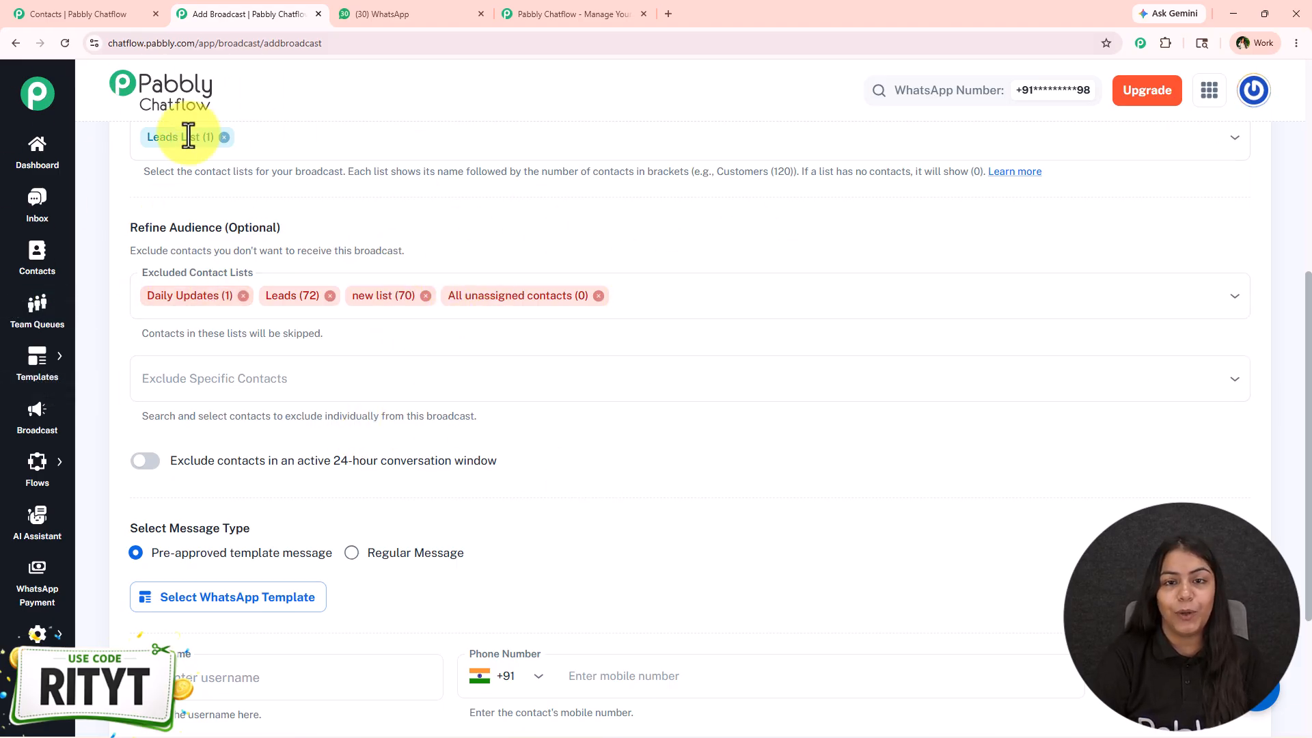
# Step: Exclude all five suggested contacts individually from the broadcast under Exclude Specific Contacts
pyautogui.scroll(-2, 261, 194)
pyautogui.click(380, 246)
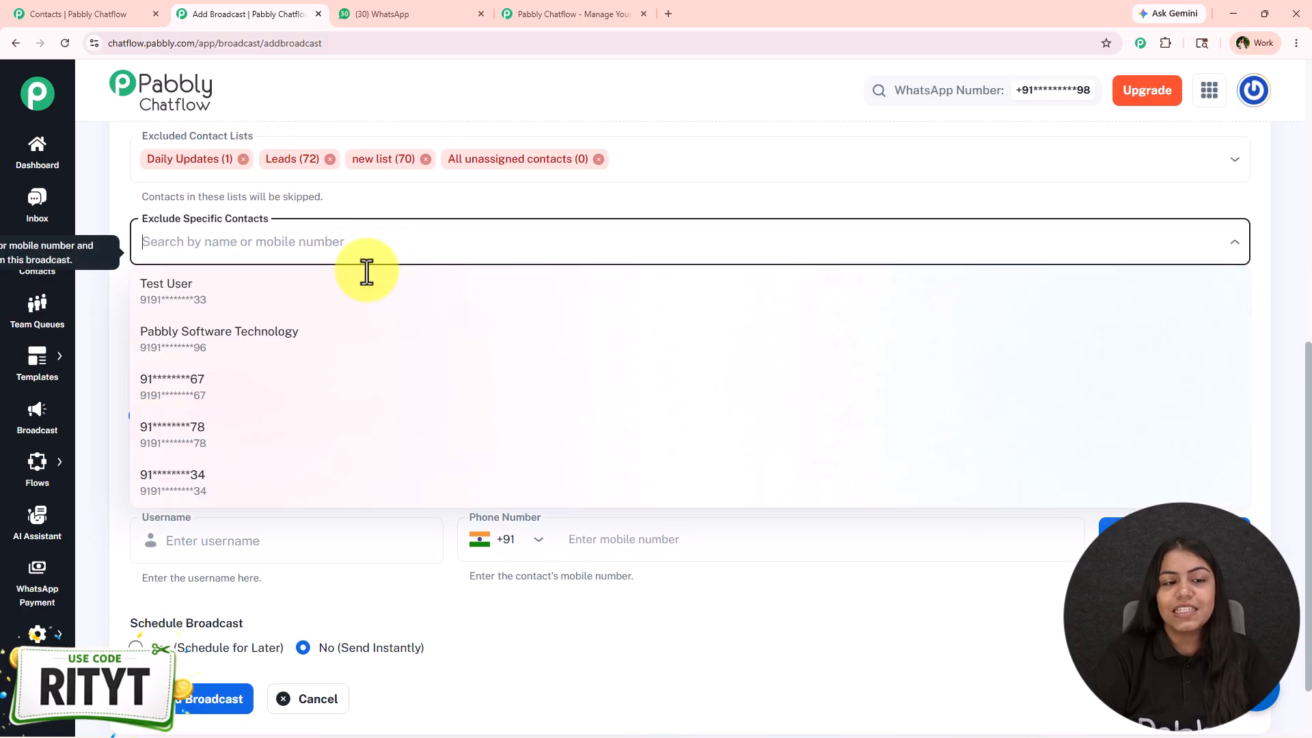
pyautogui.click(363, 296)
pyautogui.click(363, 296)
pyautogui.click(363, 296)
pyautogui.click(363, 296)
pyautogui.click(362, 296)
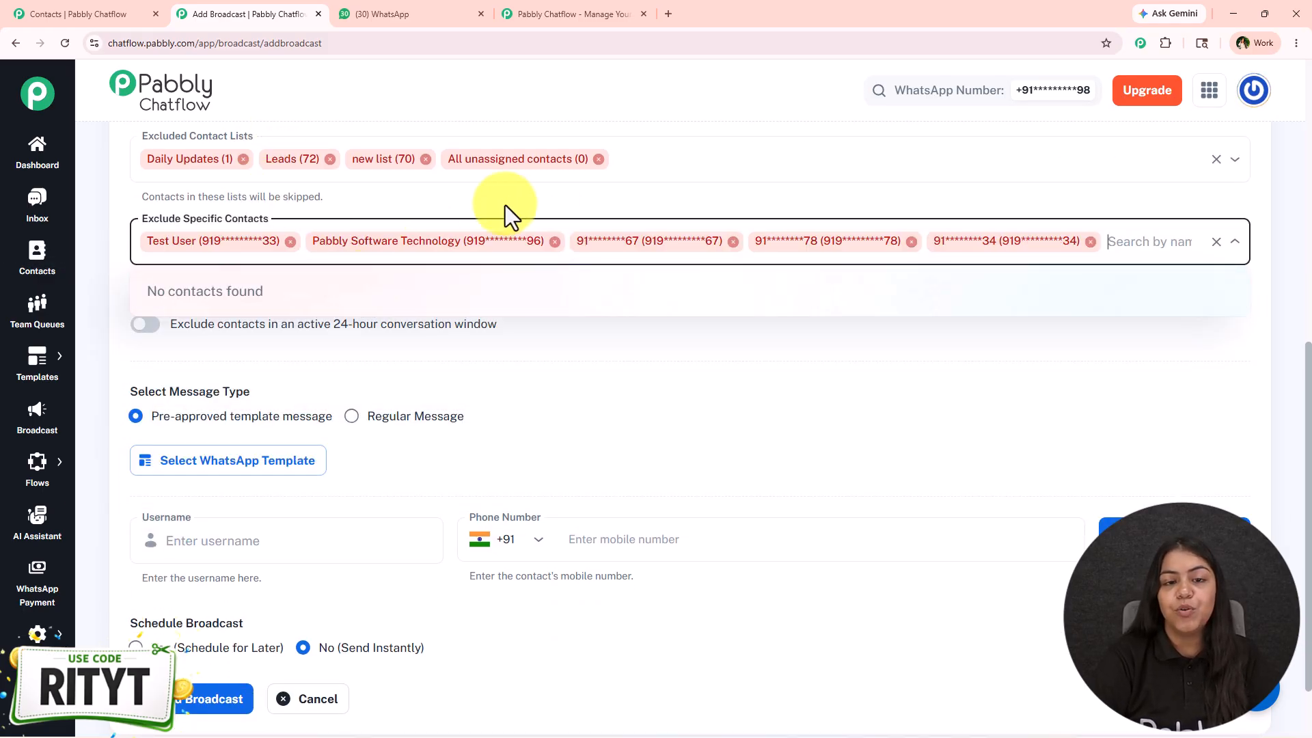
pyautogui.click(531, 202)
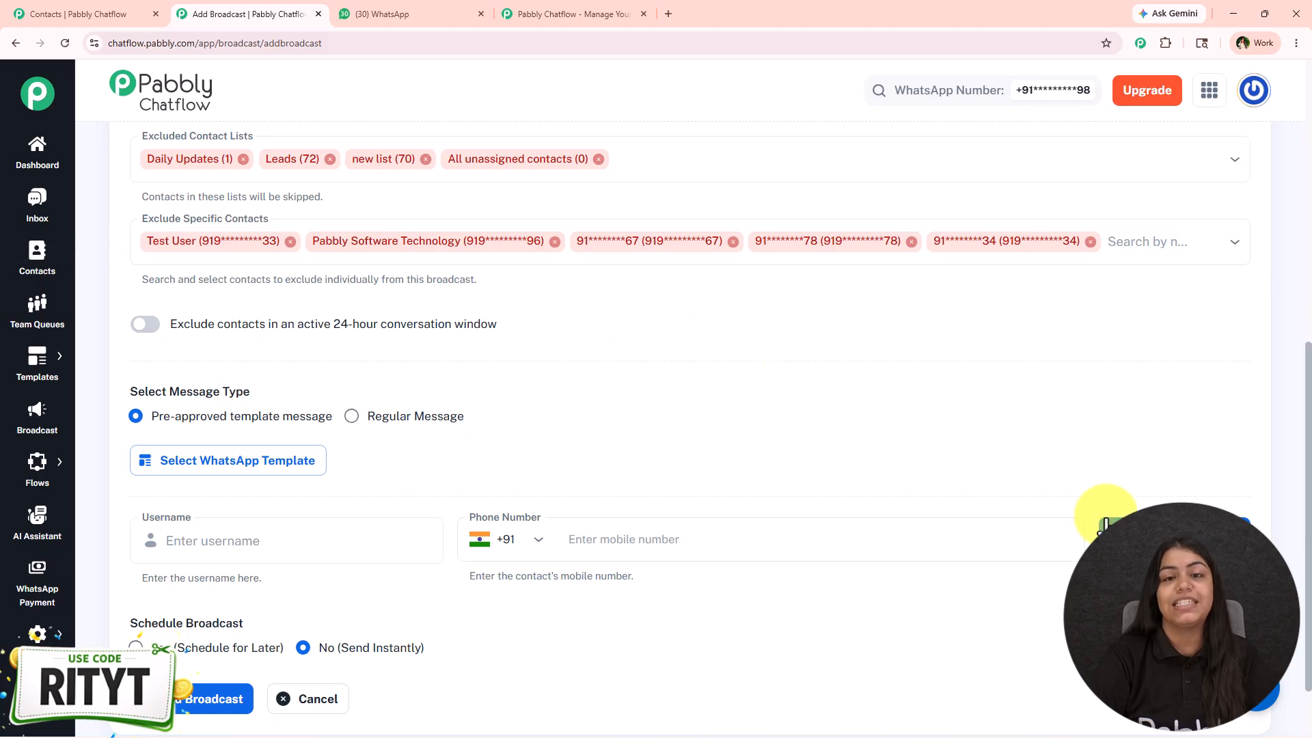
# Step: Review the option to exclude contacts in an active 24-hour conversation window and the two message type choices
pyautogui.scroll(-1, 939, 346)
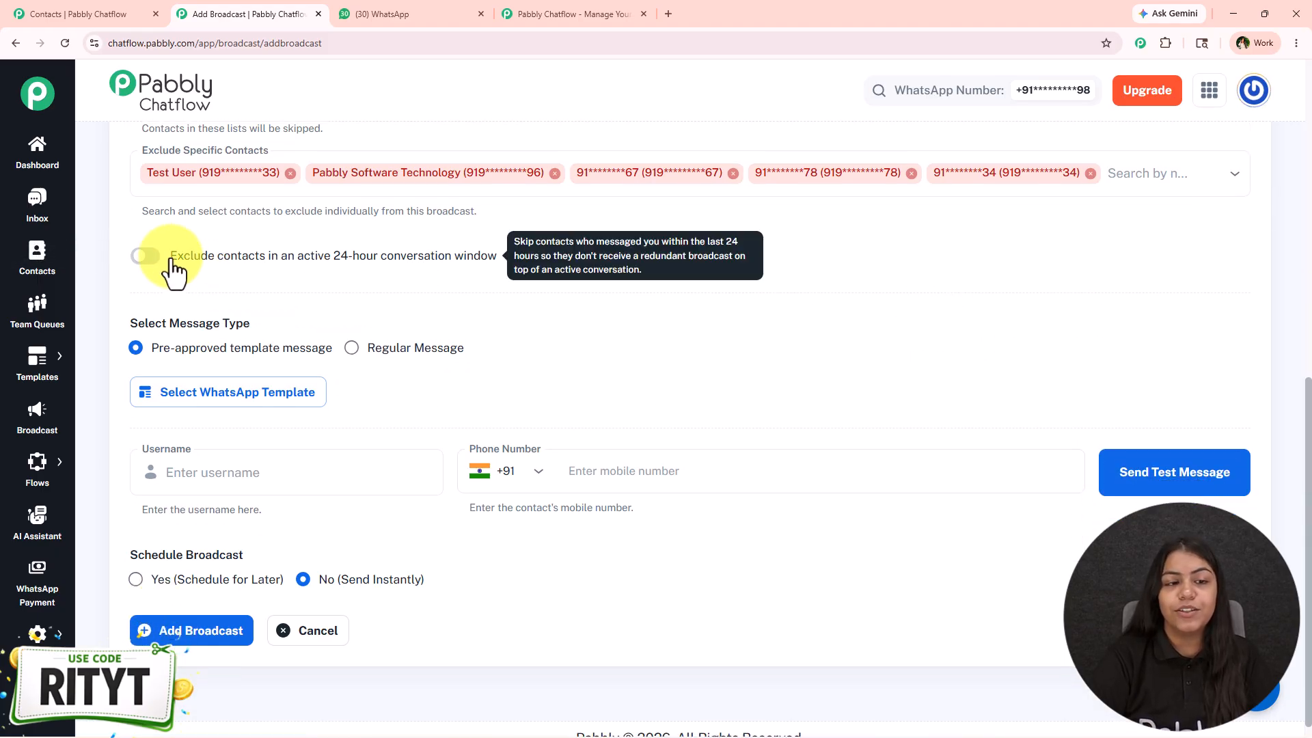
pyautogui.click(140, 256)
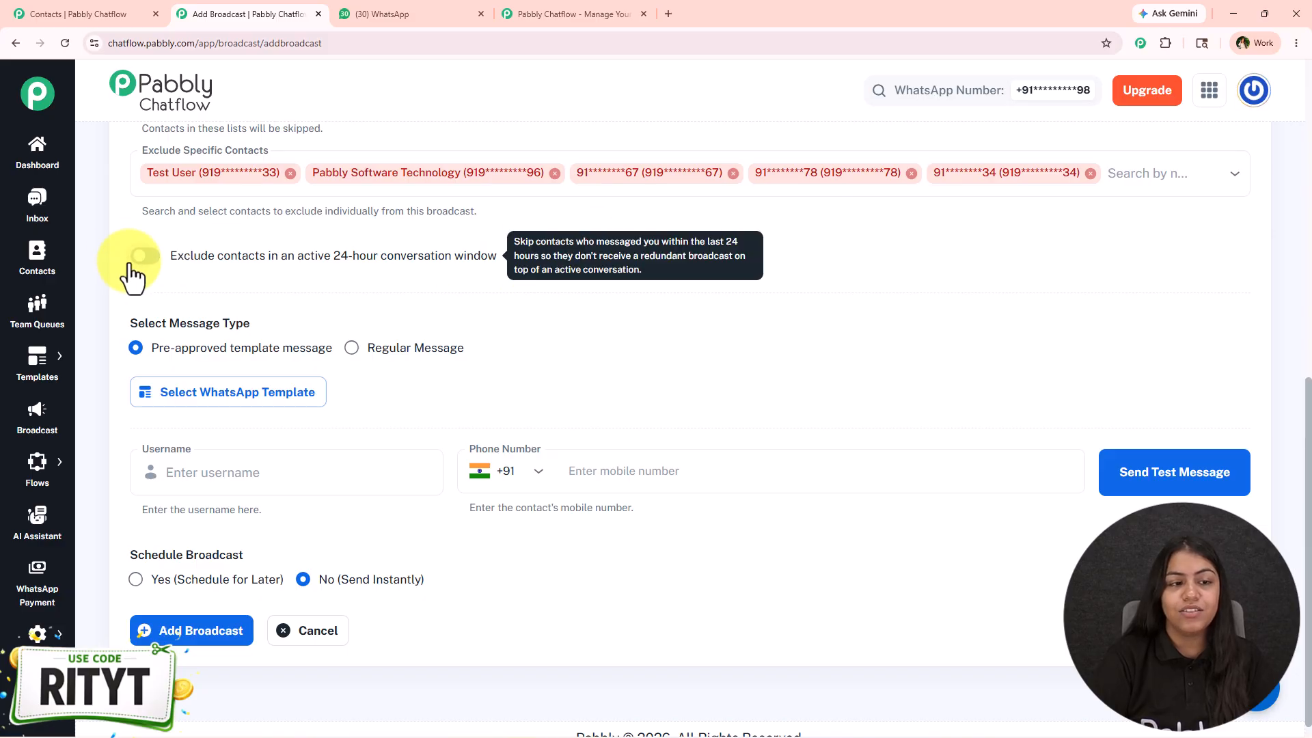
pyautogui.scroll(-1, 164, 284)
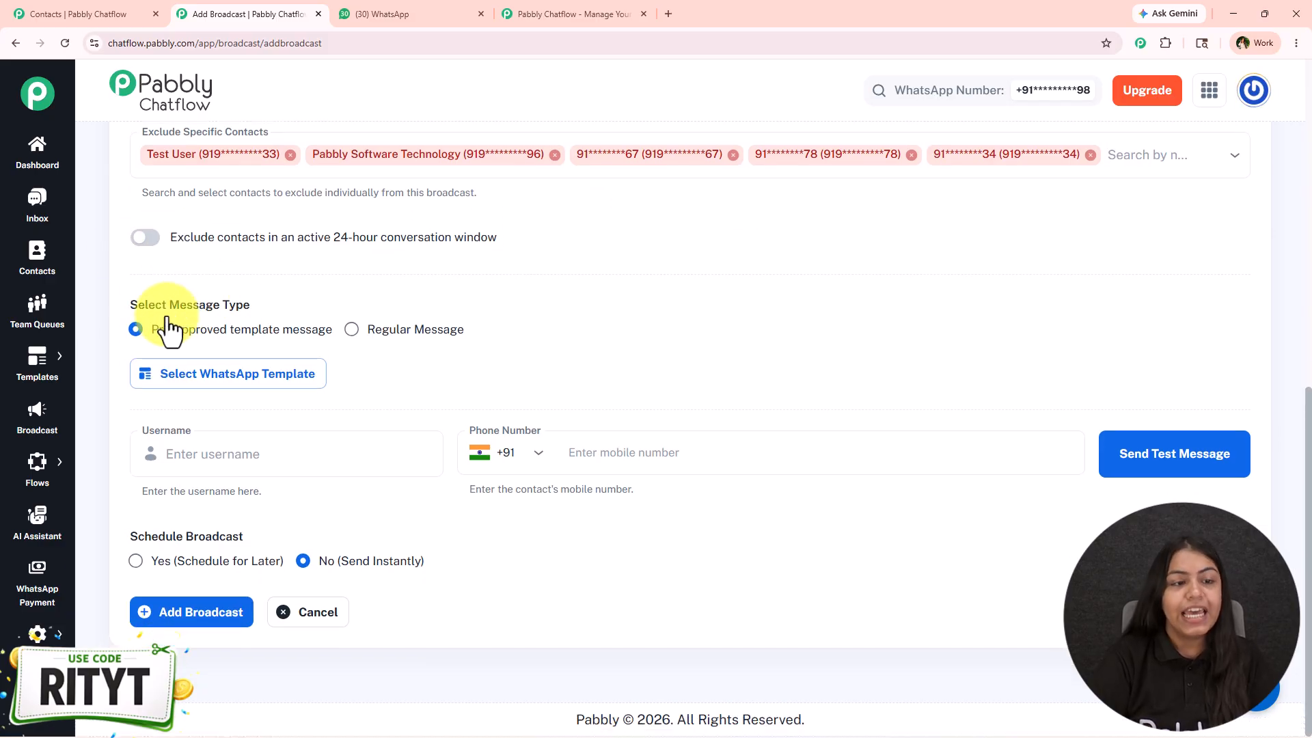
pyautogui.moveTo(125, 305); pyautogui.dragTo(403, 296)
pyautogui.click(214, 334)
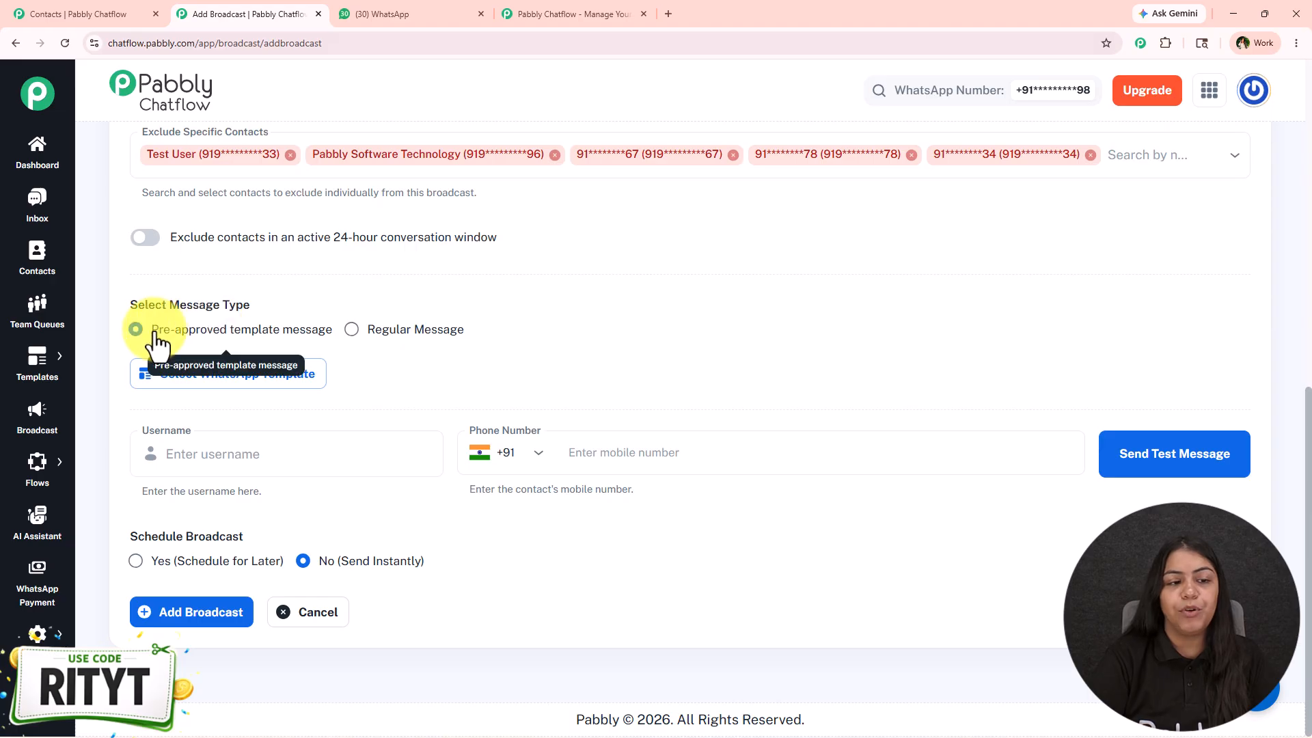
pyautogui.moveTo(155, 334); pyautogui.dragTo(352, 342)
pyautogui.moveTo(492, 348); pyautogui.dragTo(362, 352)
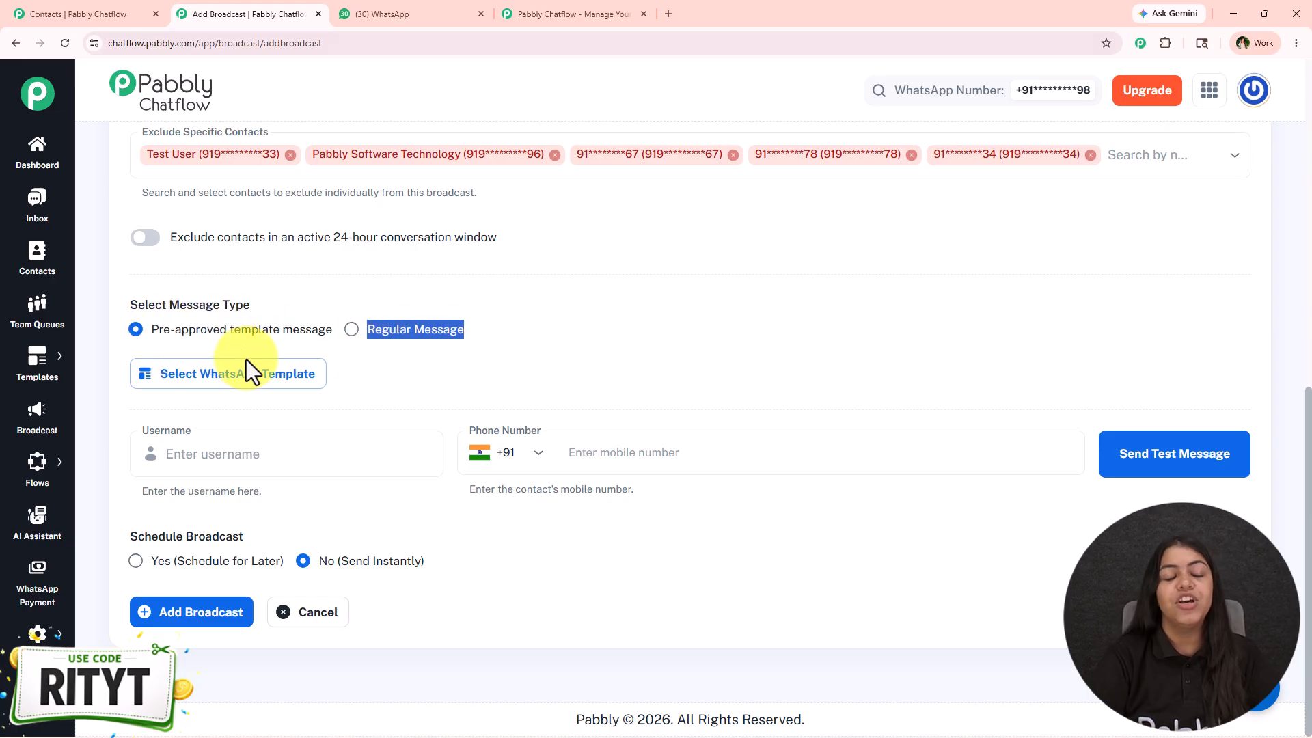
# Step: Open the Templates List from the Contacts page and review the approved message templates with their status, type and category
pyautogui.click(103, 14)
pyautogui.moveTo(63, 379)
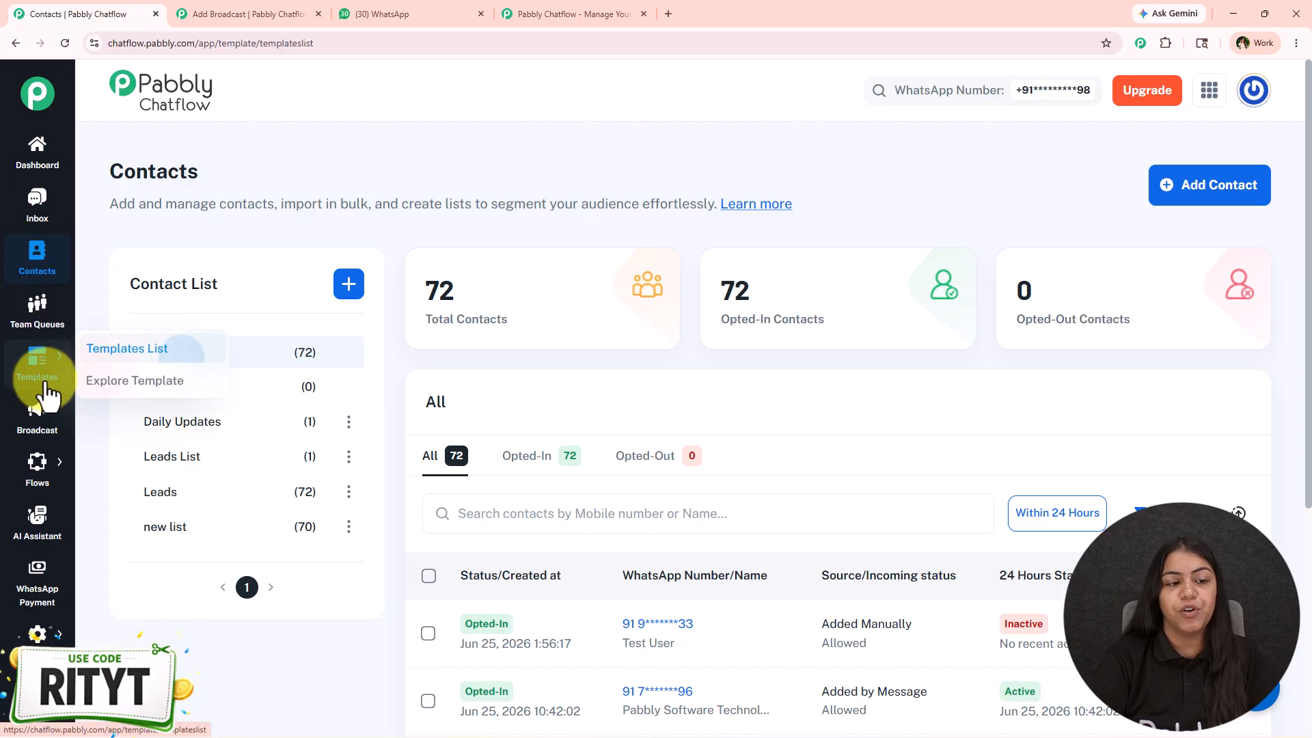
pyautogui.click(154, 350)
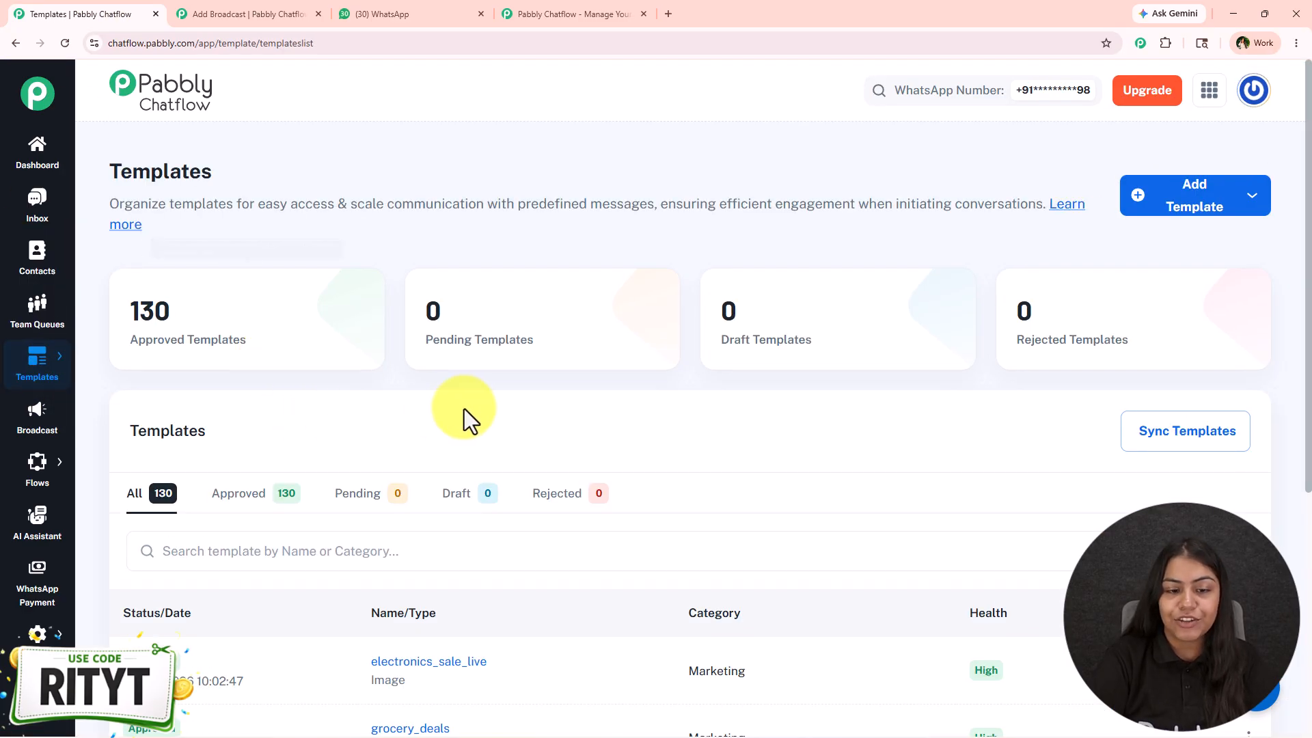
pyautogui.scroll(-4, 756, 446)
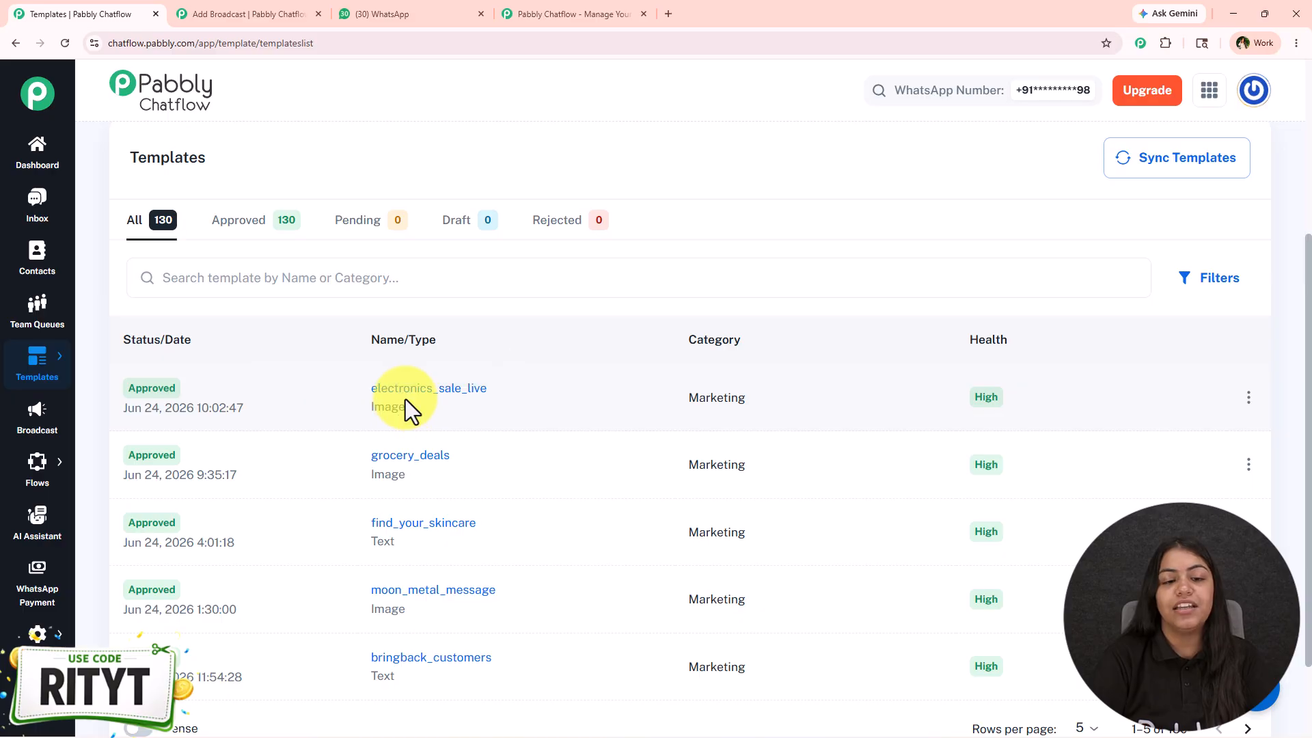
pyautogui.click(405, 404)
pyautogui.click(855, 506)
pyautogui.click(425, 474)
pyautogui.click(936, 430)
pyautogui.scroll(4, 925, 447)
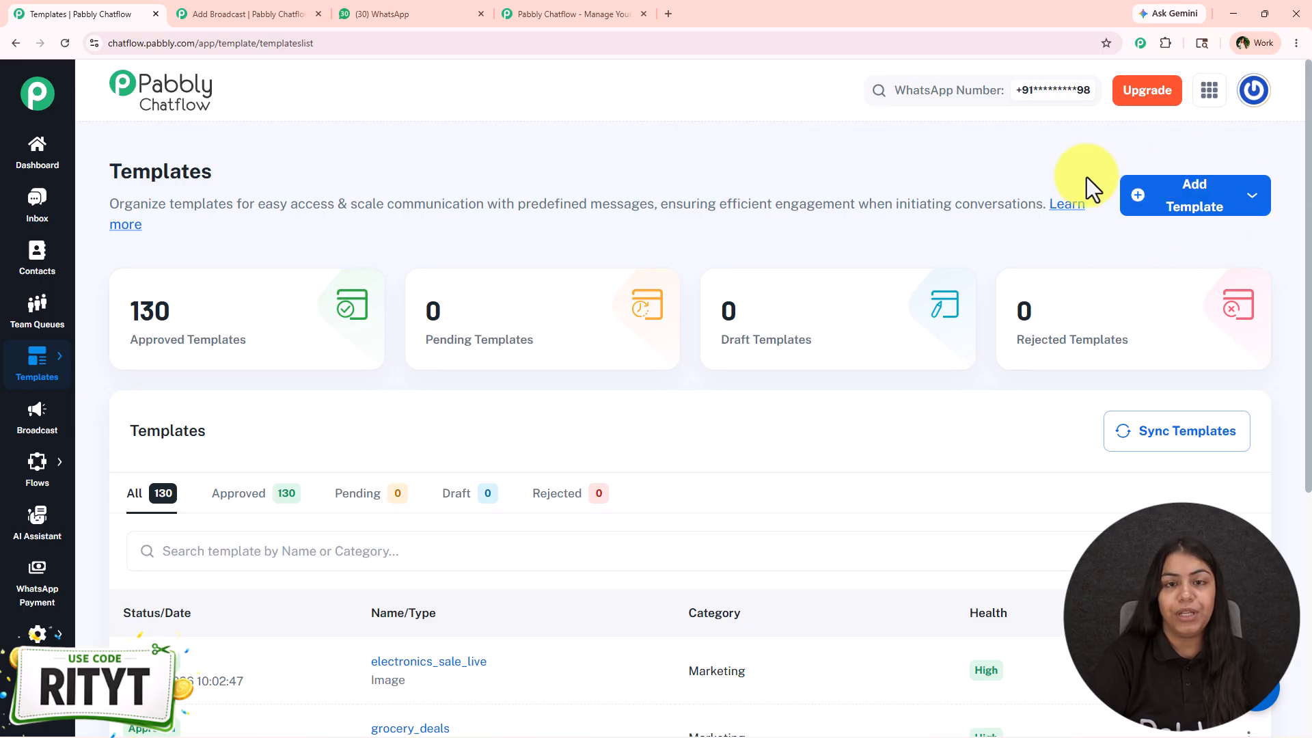
pyautogui.scroll(-2, 683, 383)
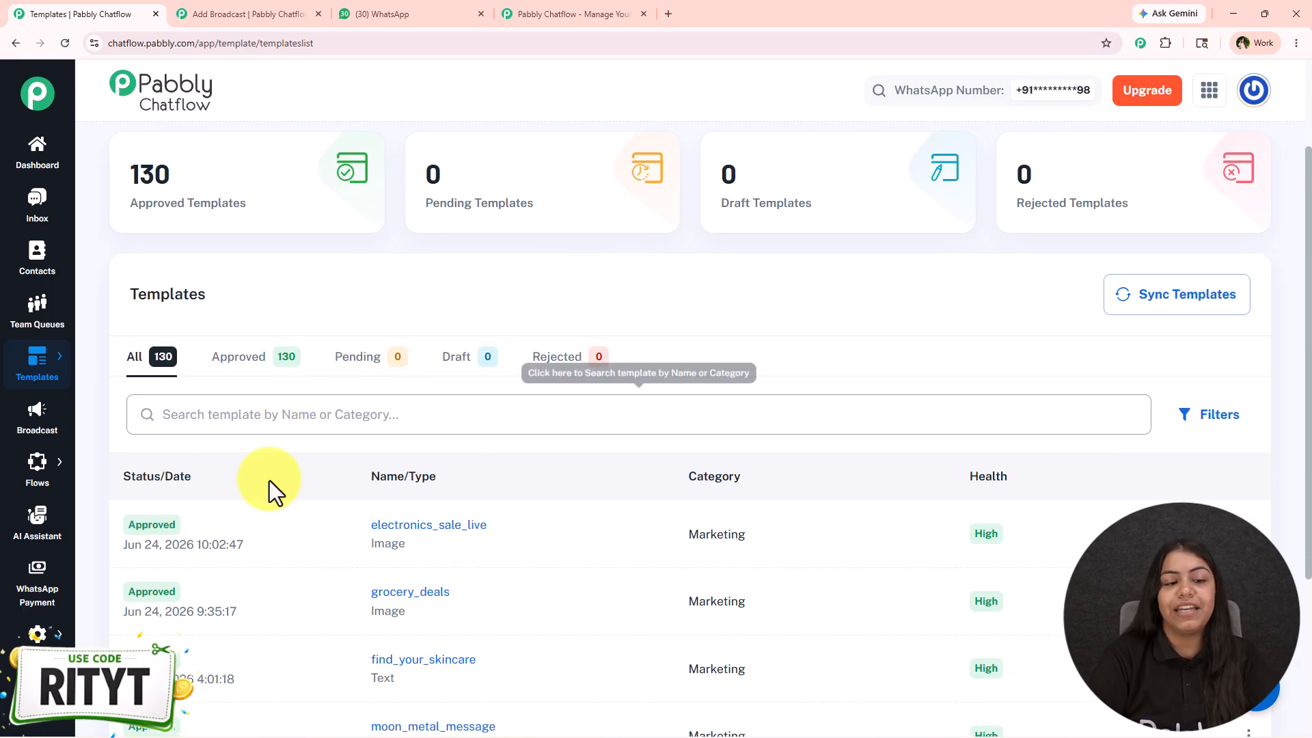
pyautogui.scroll(-3, 269, 481)
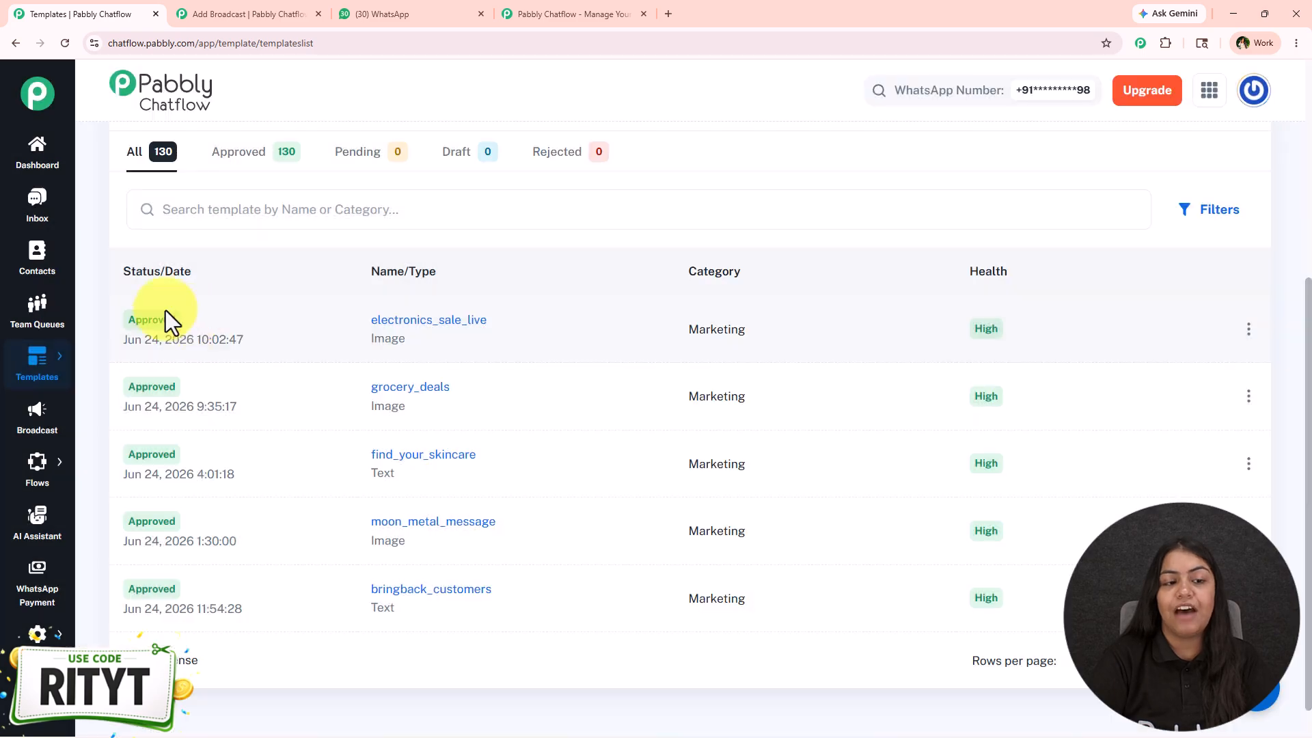
# Step: Return to the broadcast form, view the approved WhatsApp templates that can be selected, and close the list
pyautogui.click(241, 13)
pyautogui.click(298, 382)
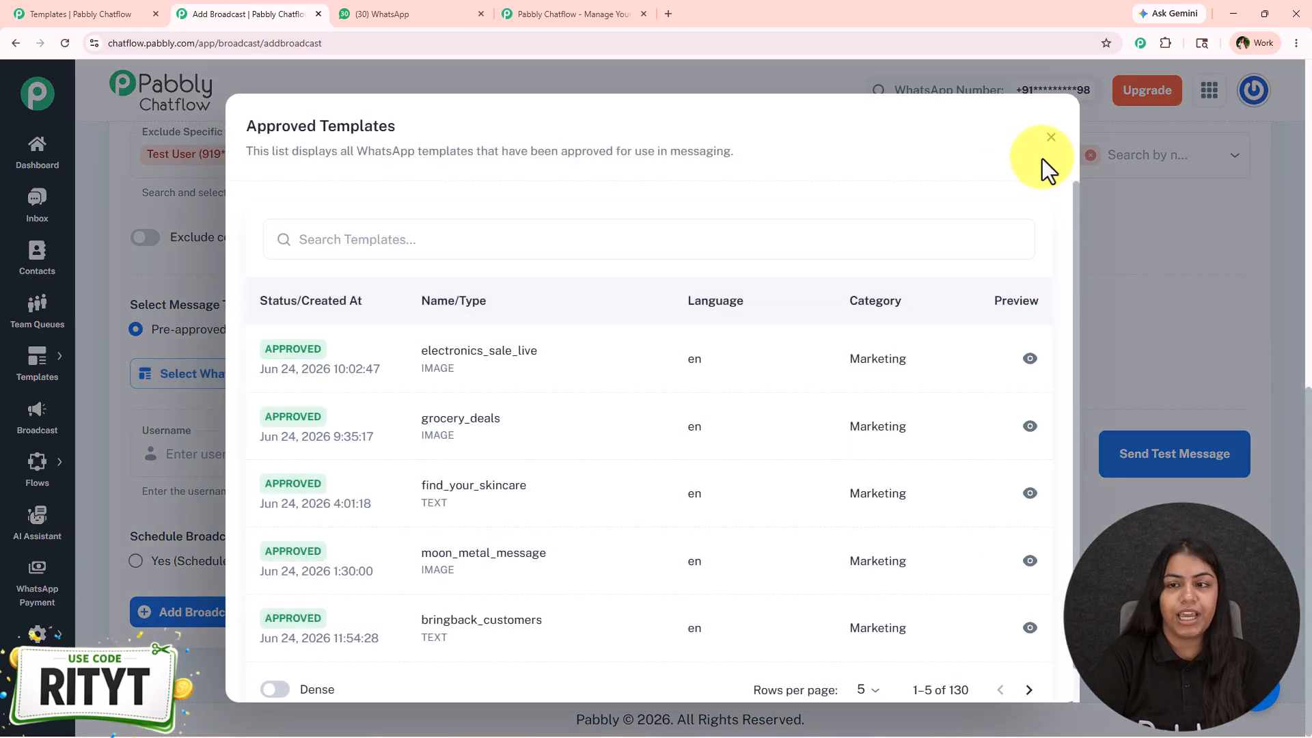
pyautogui.click(1051, 137)
# Step: Switch the broadcast to a Regular Message of type Text and paste the copied lead follow-up message as its content
pyautogui.click(412, 330)
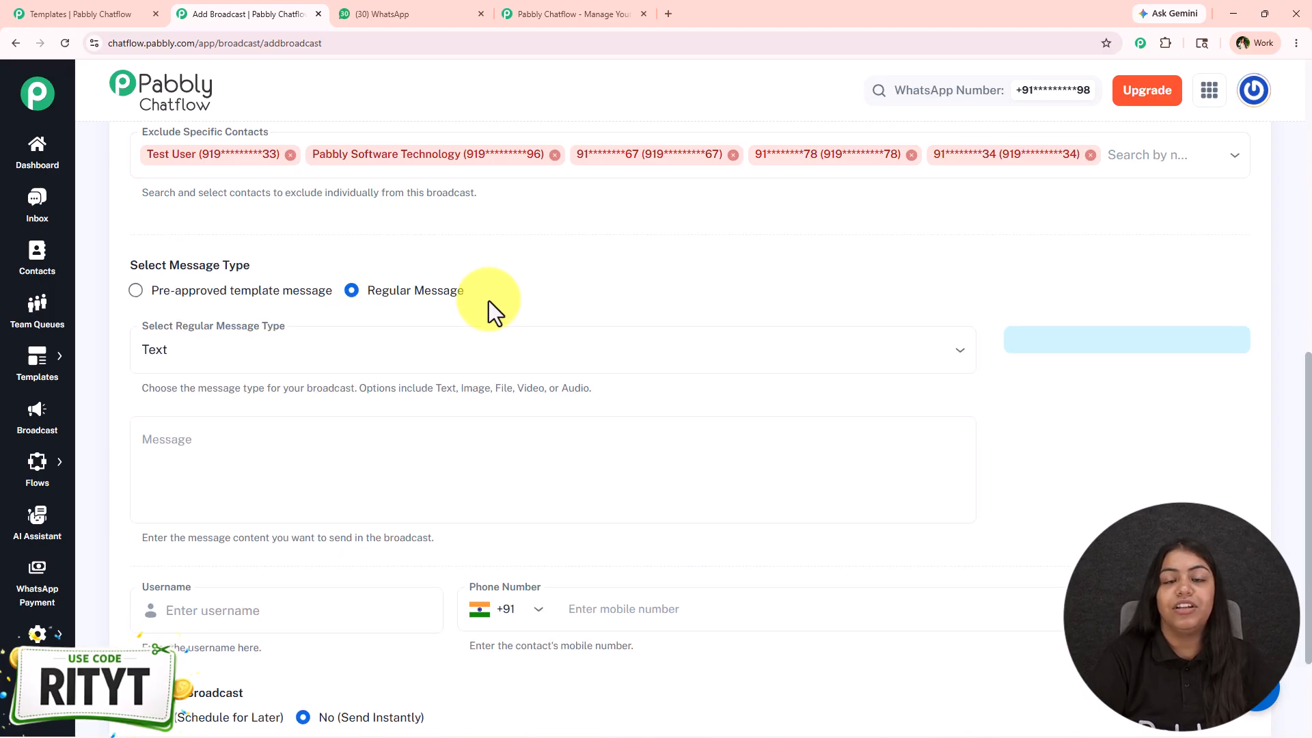
pyautogui.click(410, 357)
pyautogui.click(258, 399)
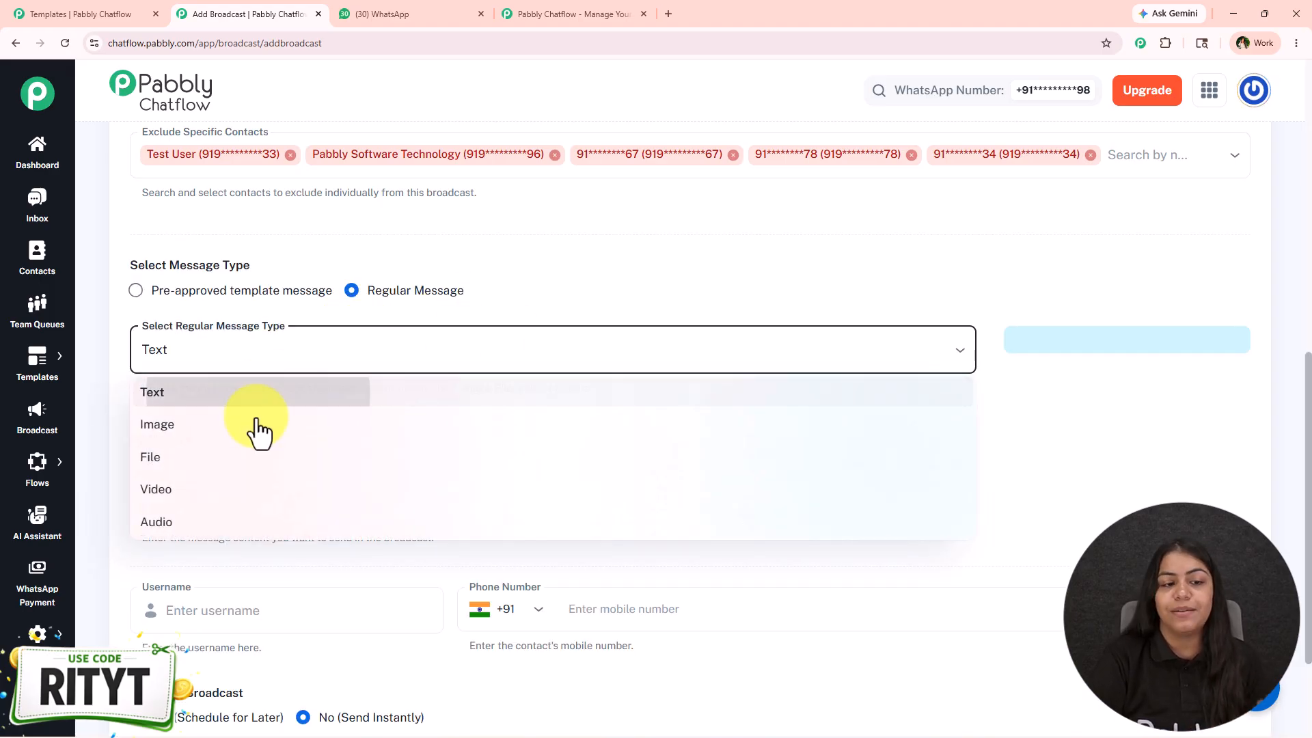
pyautogui.click(265, 436)
pyautogui.hotkey('ctrl', 'v')
pyautogui.scroll(-3, 338, 369)
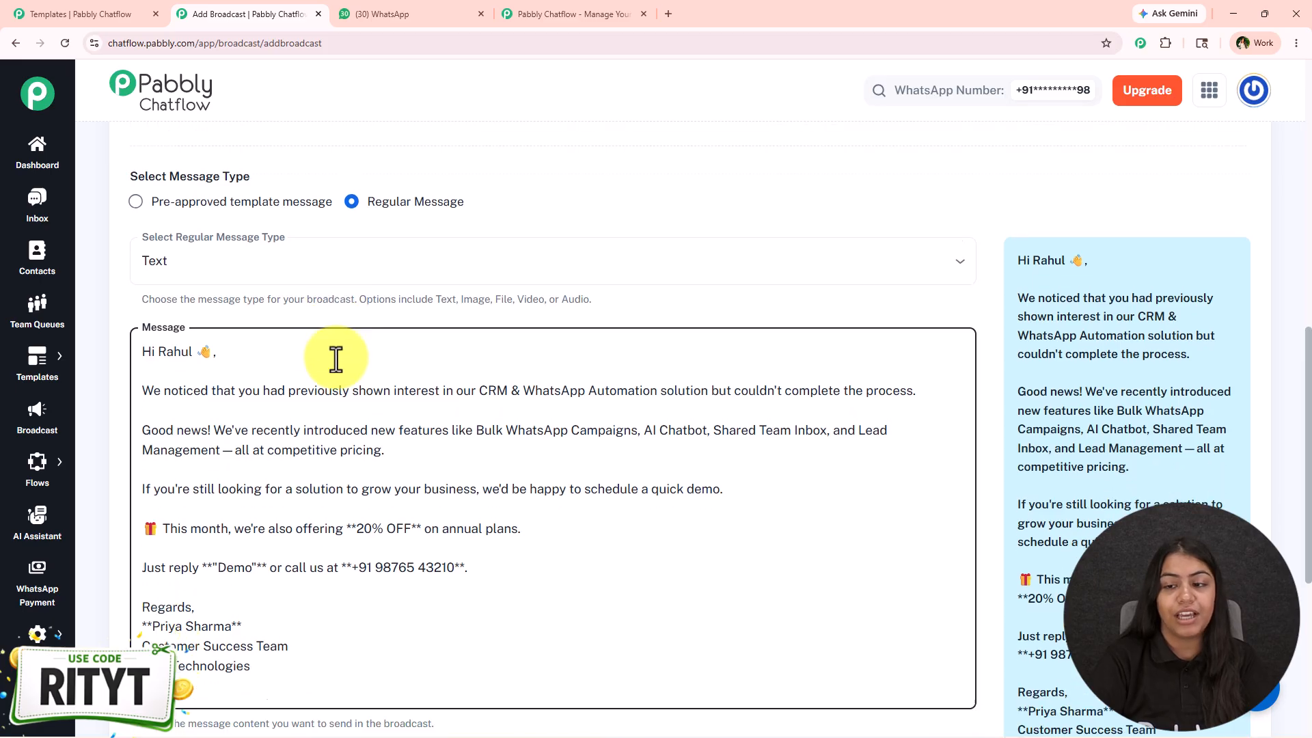
# Step: Delete the recipient's name from the message greeting and reduce the double asterisks around 20% OFF to single ones
pyautogui.doubleClick(176, 190)
pyautogui.press('BackSpace')
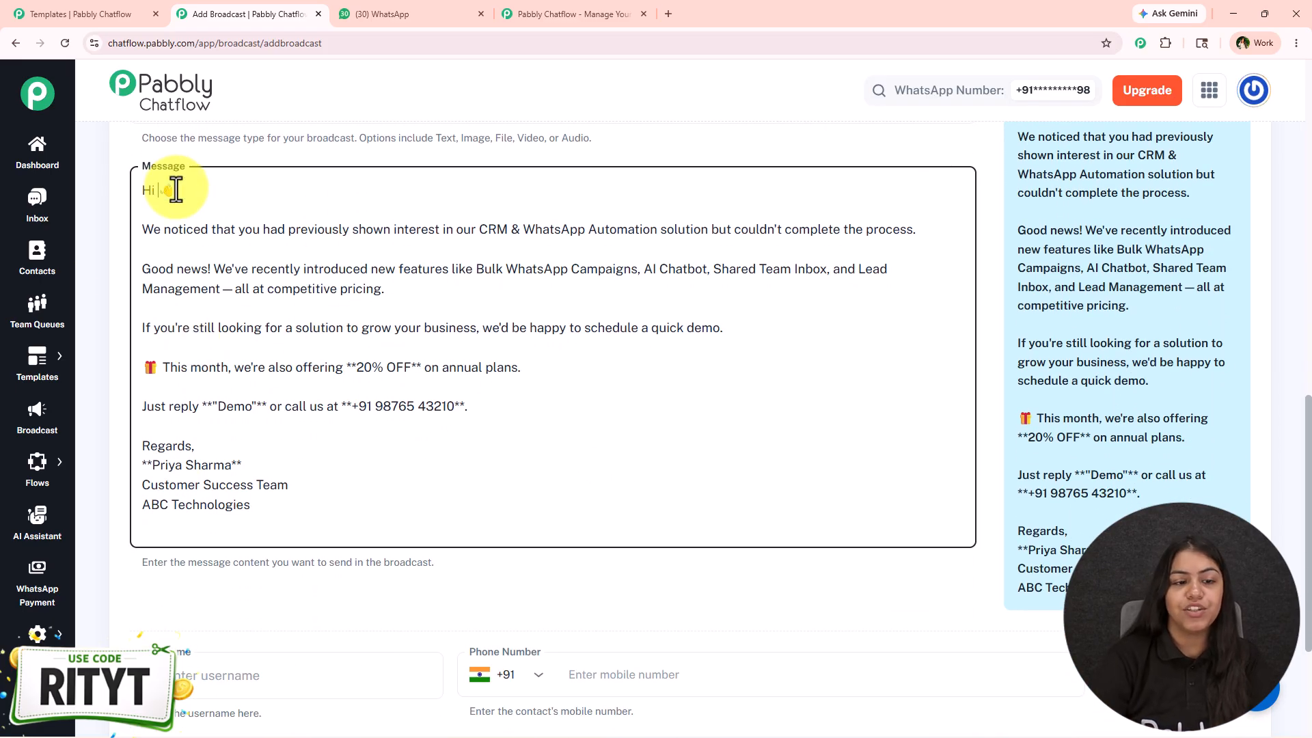
pyautogui.click(418, 373)
pyautogui.press('BackSpace')
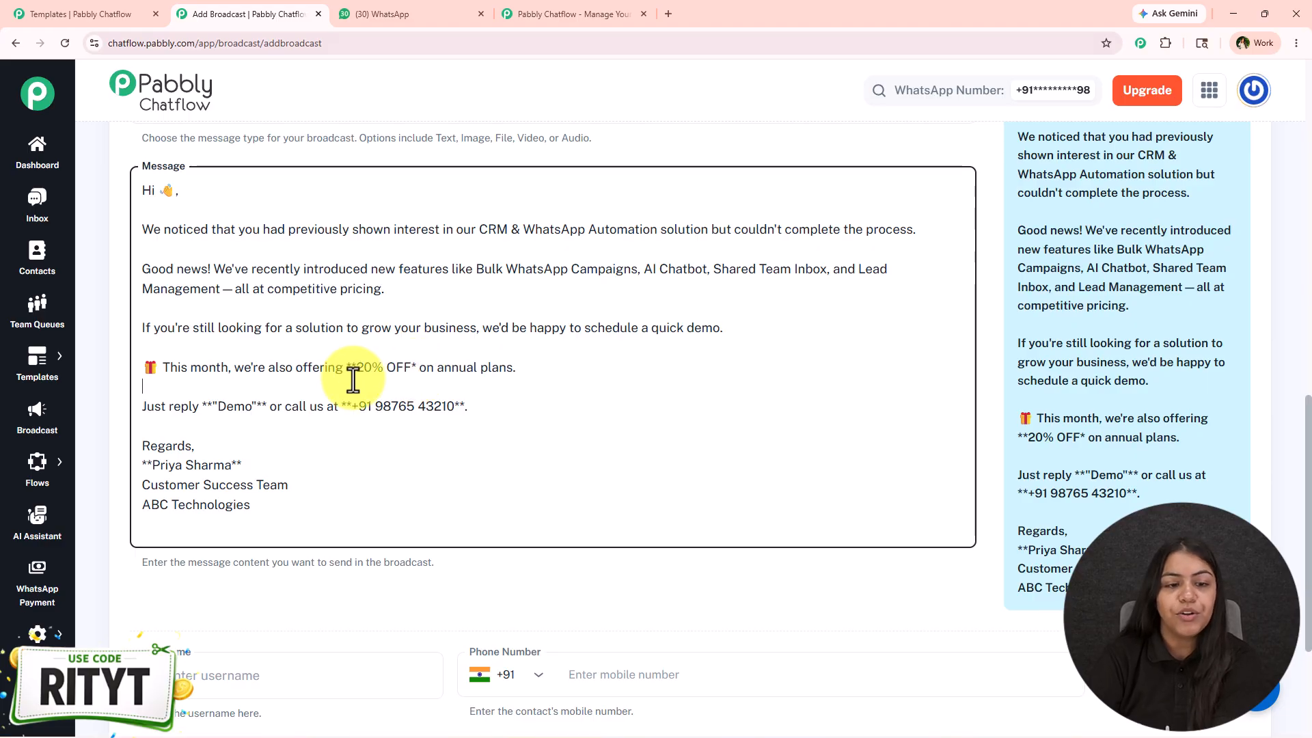
pyautogui.click(354, 372)
pyautogui.press('BackSpace')
# Step: Reduce the double asterisks around the phone number and "Demo" in the message to single asterisks
pyautogui.click(348, 412)
pyautogui.press('BackSpace')
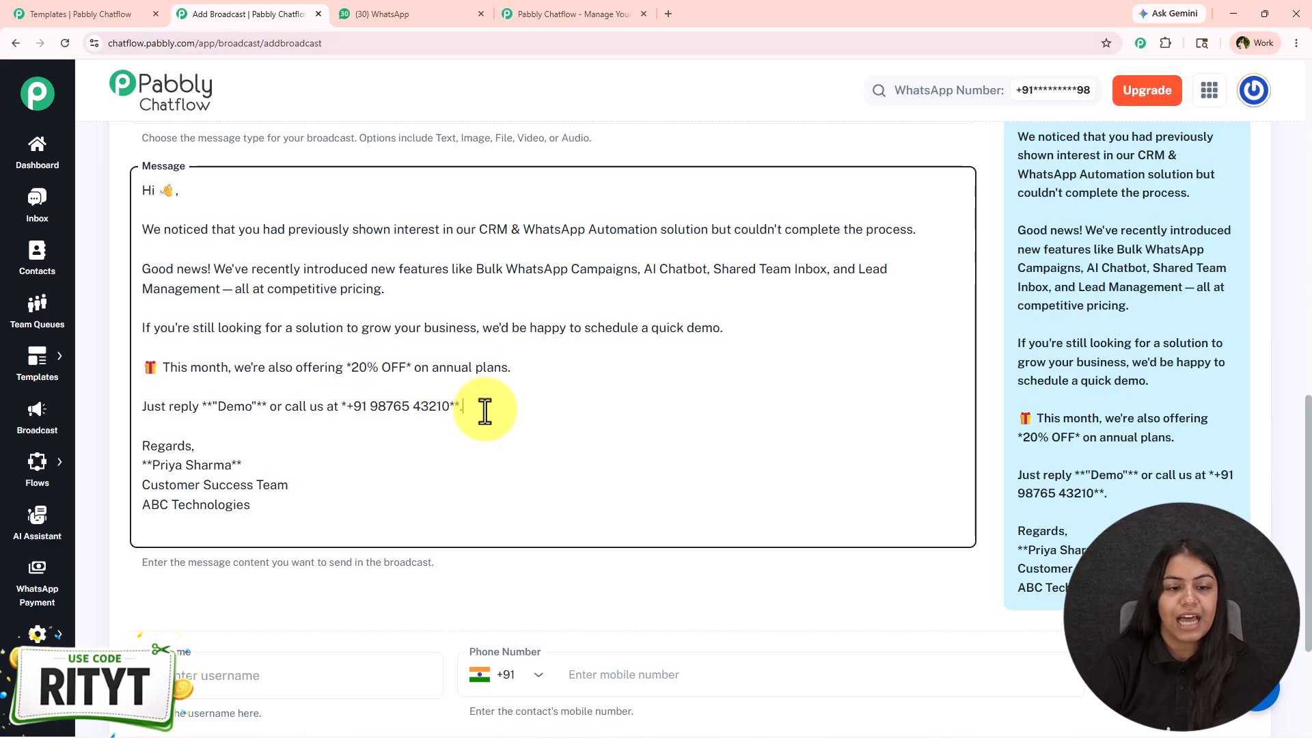
pyautogui.click(461, 405)
pyautogui.press('BackSpace')
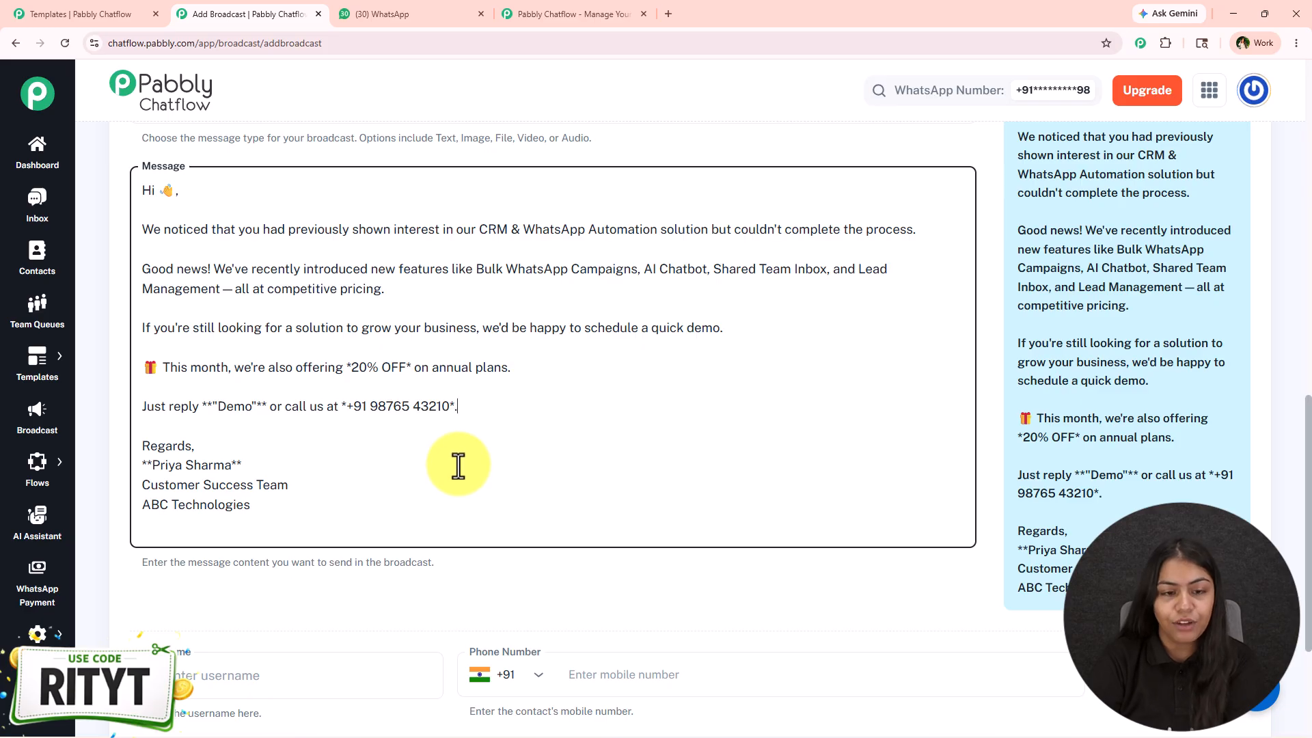
pyautogui.click(270, 405)
pyautogui.press('BackSpace')
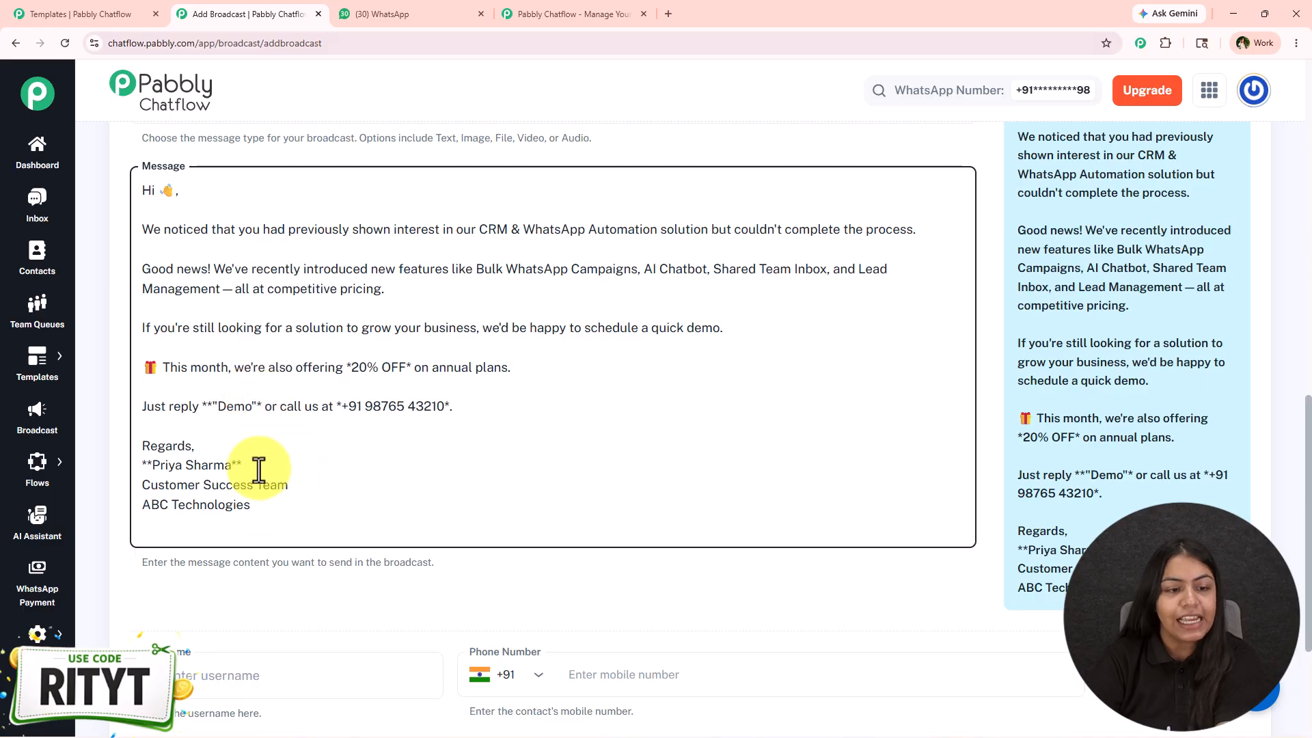
pyautogui.click(207, 407)
pyautogui.press('BackSpace')
# Step: Reduce the double asterisks around the sender's name in the message signature to single asterisks
pyautogui.click(258, 467)
pyautogui.press('BackSpace')
pyautogui.click(148, 466)
pyautogui.press('BackSpace')
pyautogui.press('BackSpace')
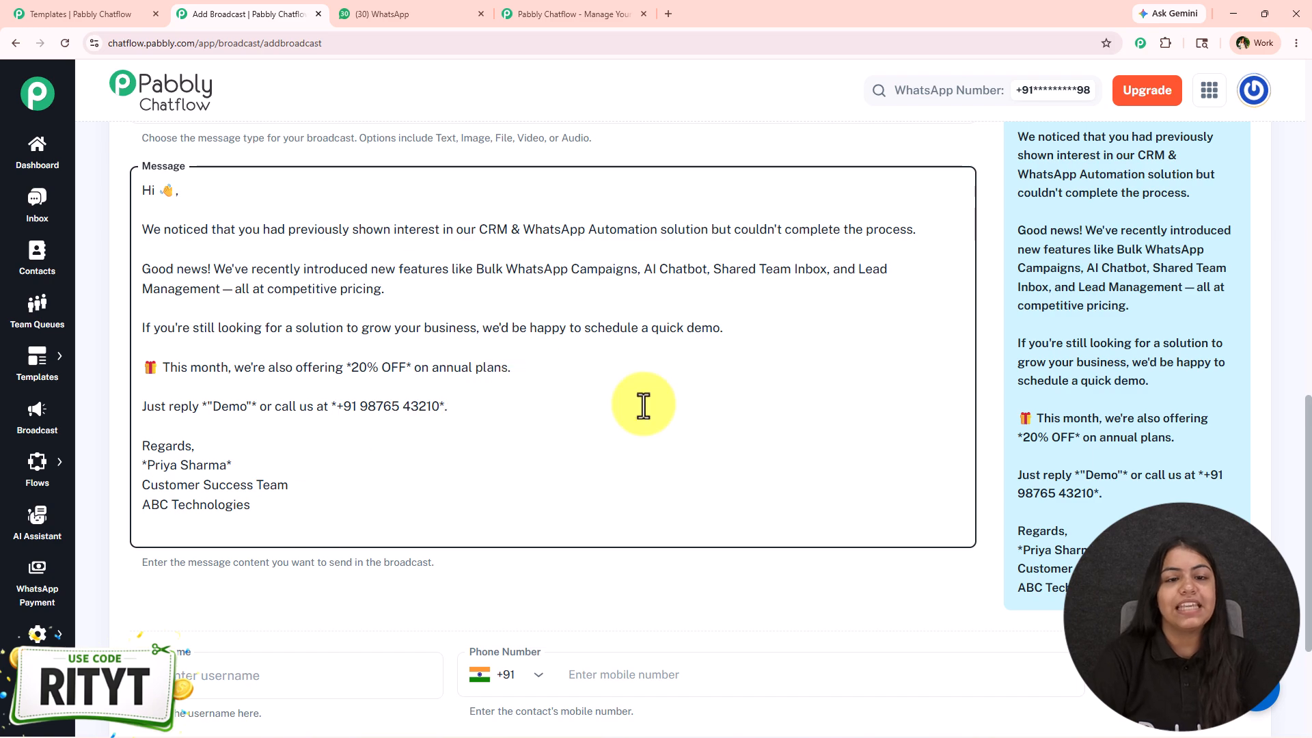
# Step: Examine the recipient name in the greeting of the earlier test message received in WhatsApp Web
pyautogui.scroll(-1, 563, 444)
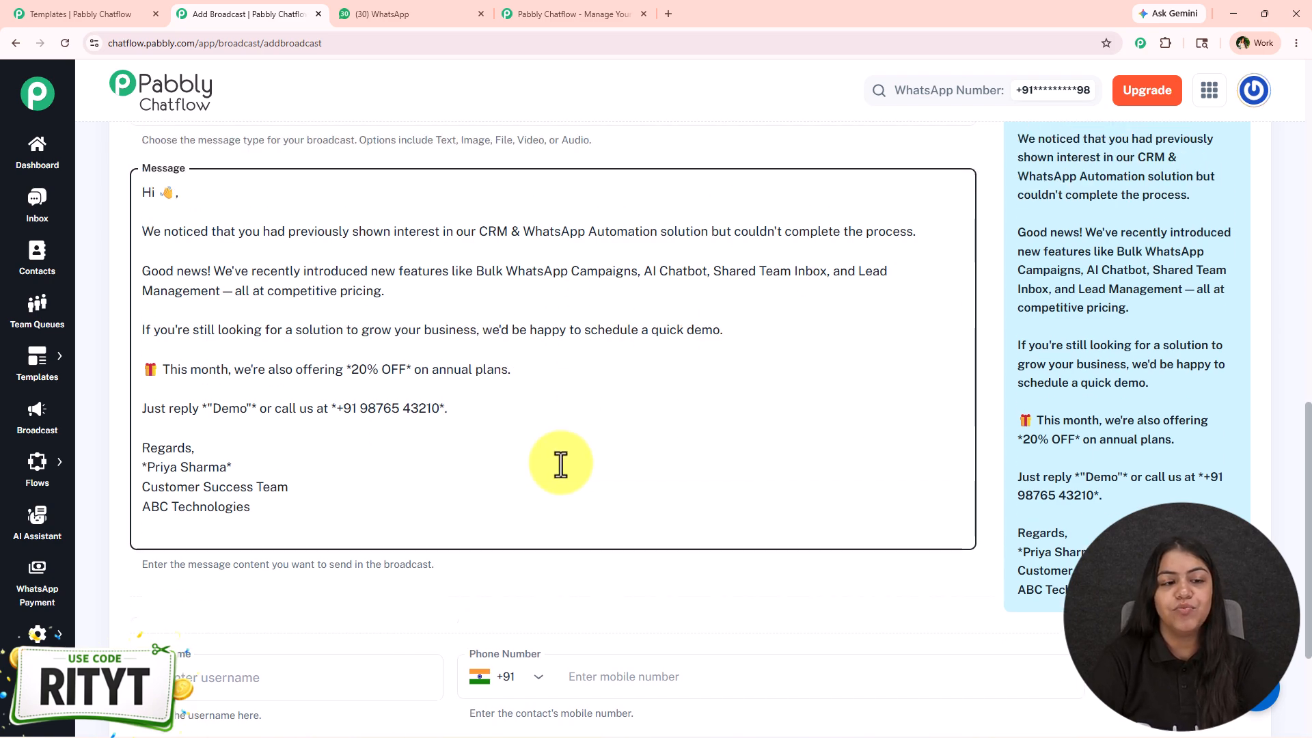
pyautogui.scroll(2, 556, 463)
pyautogui.click(383, 13)
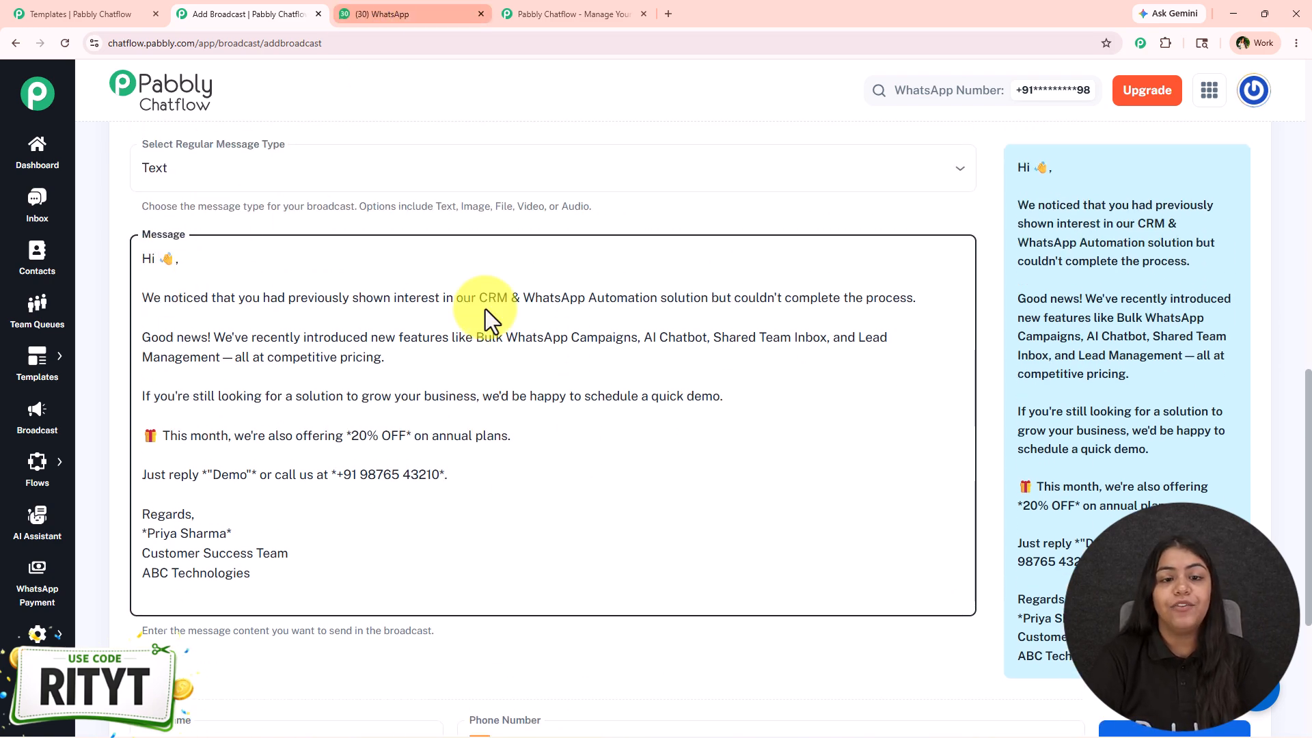
pyautogui.moveTo(522, 342); pyautogui.dragTo(575, 351)
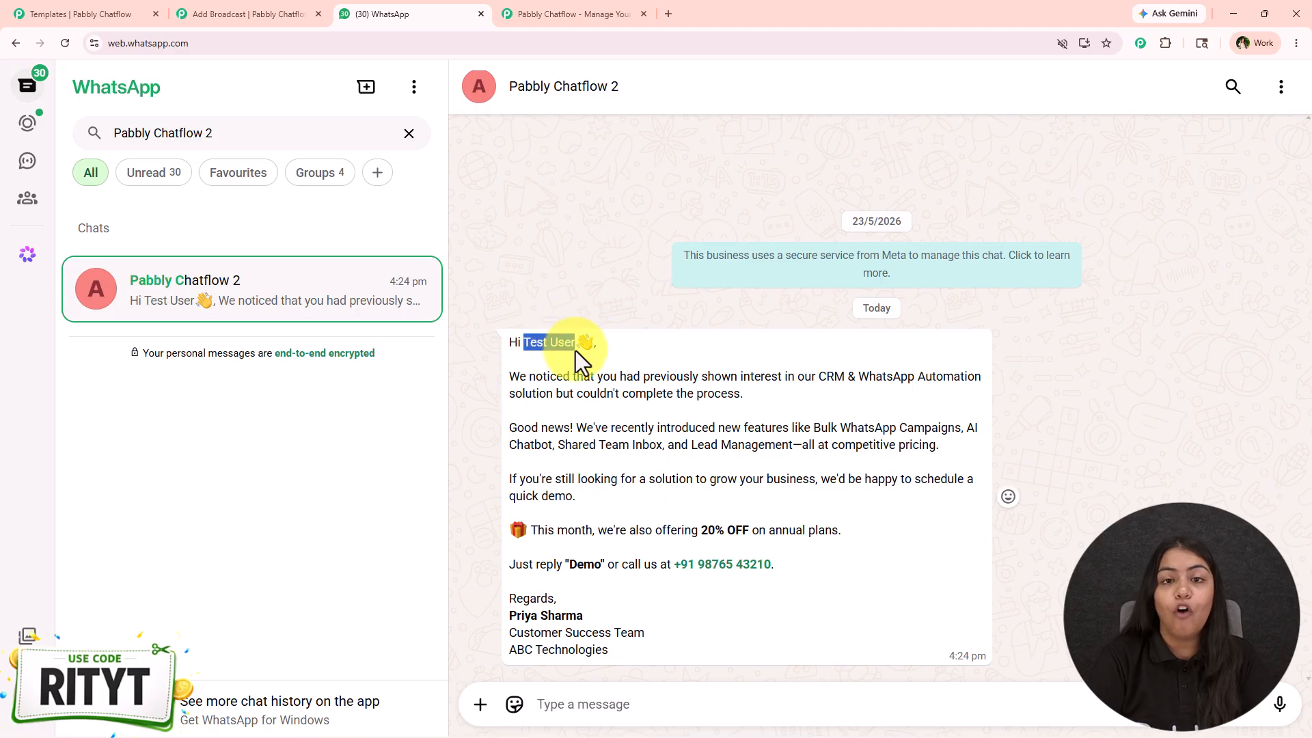
pyautogui.moveTo(492, 497); pyautogui.dragTo(620, 423)
pyautogui.click(638, 405)
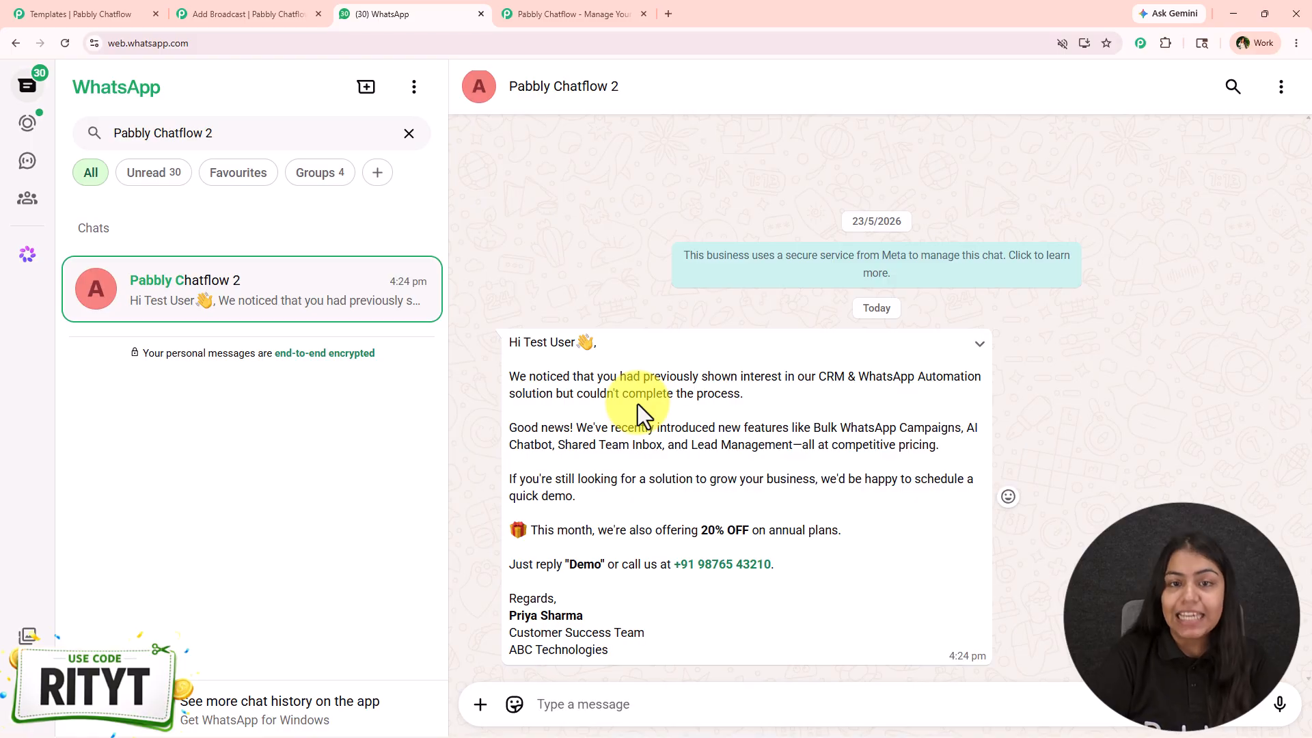
# Step: Add the $Name placeholder after "Hi" in the broadcast message and compare it with the greeting received on WhatsApp
pyautogui.click(236, 13)
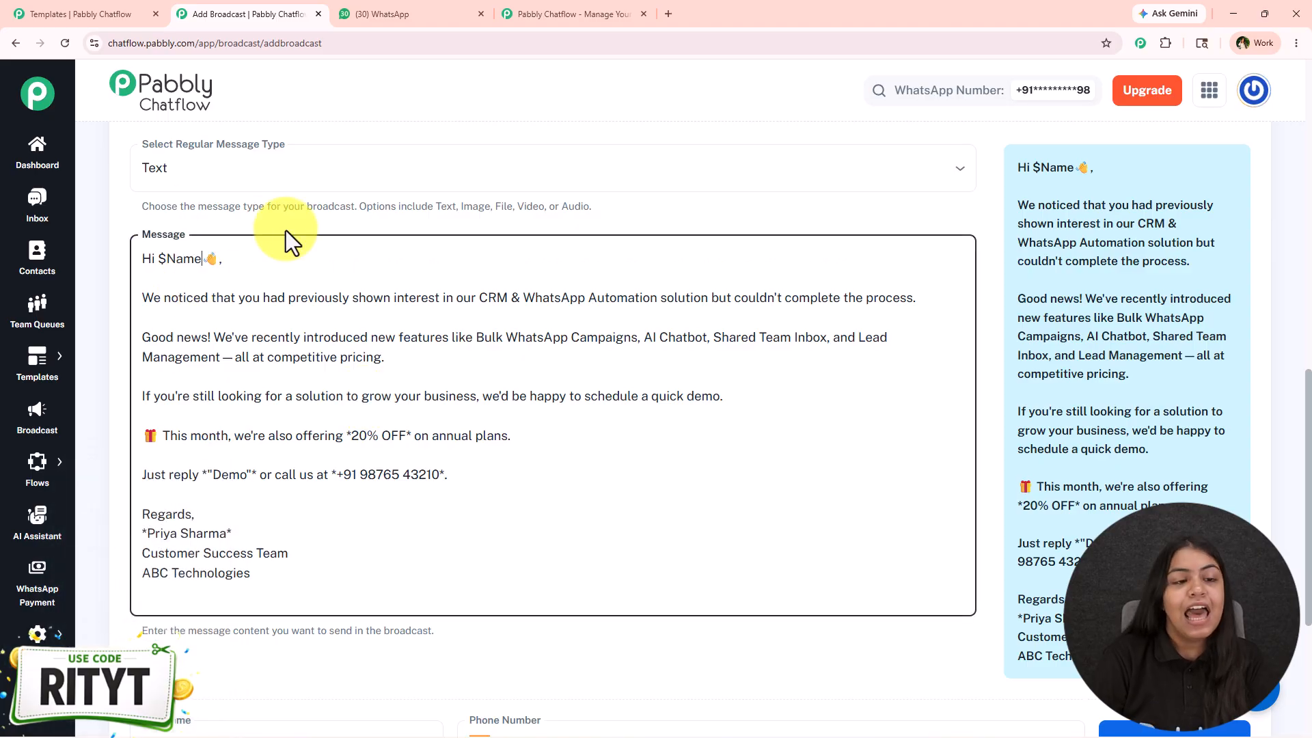
pyautogui.moveTo(159, 262); pyautogui.dragTo(205, 269)
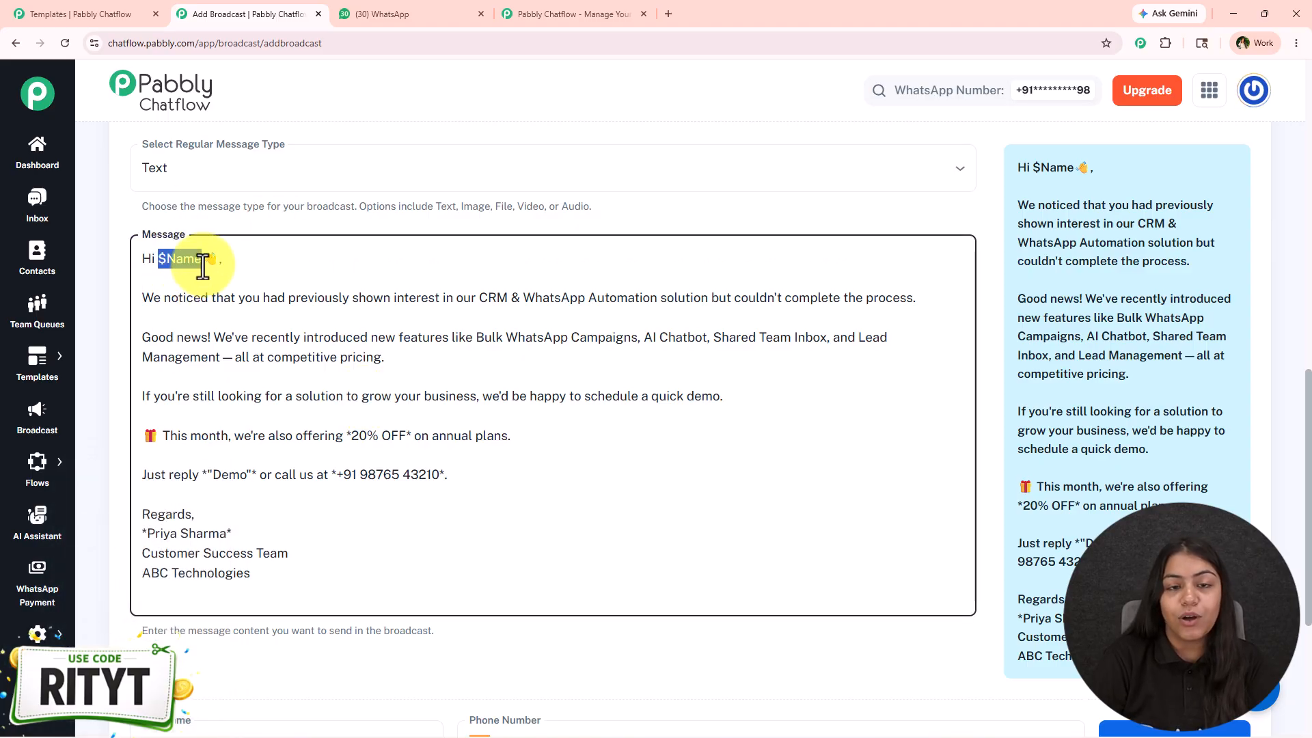
pyautogui.click(410, 14)
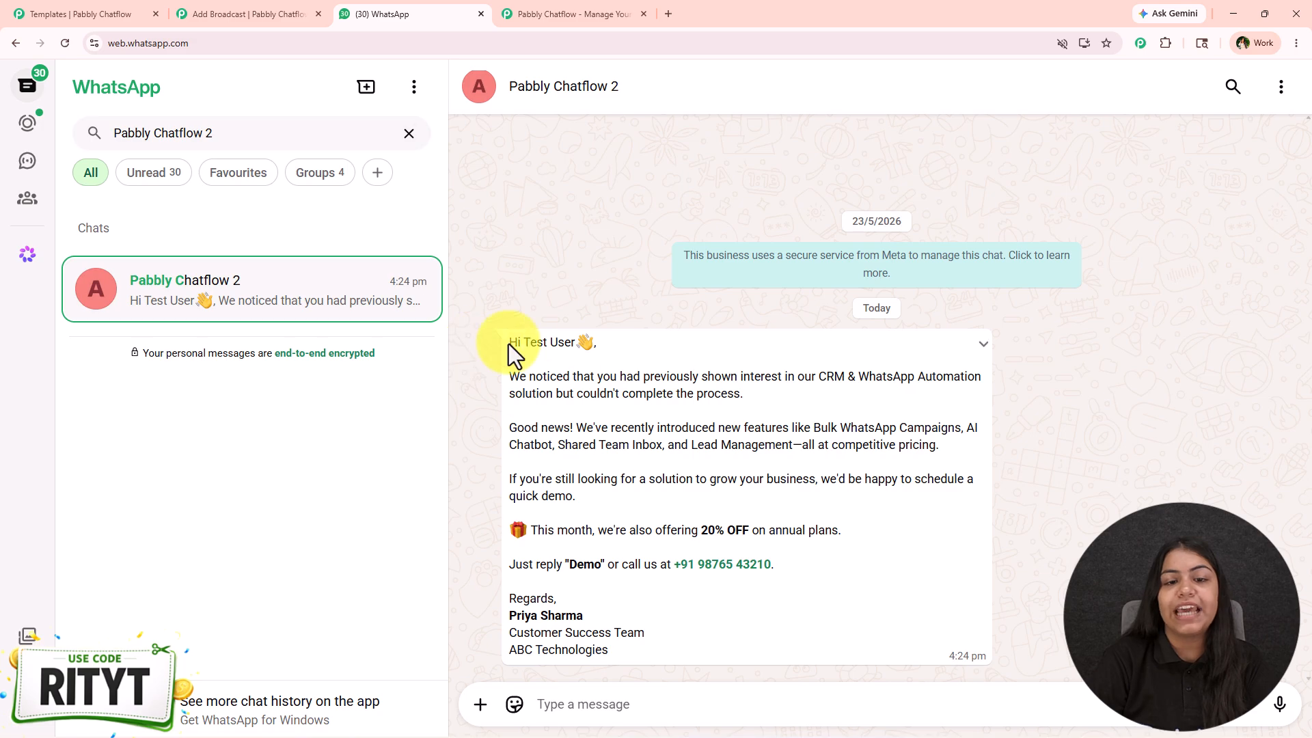
pyautogui.moveTo(522, 342); pyautogui.dragTo(604, 342)
pyautogui.click(615, 439)
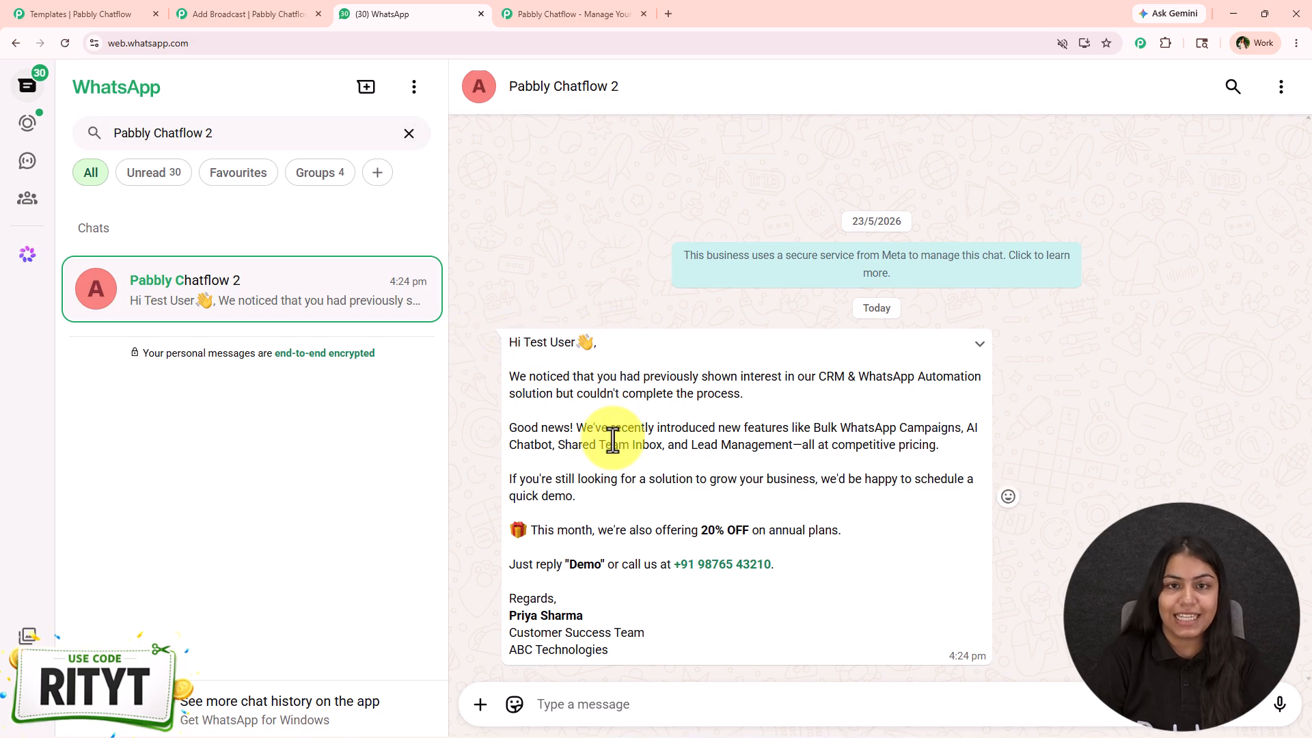
pyautogui.click(311, 13)
pyautogui.click(188, 281)
pyautogui.scroll(-1, 419, 381)
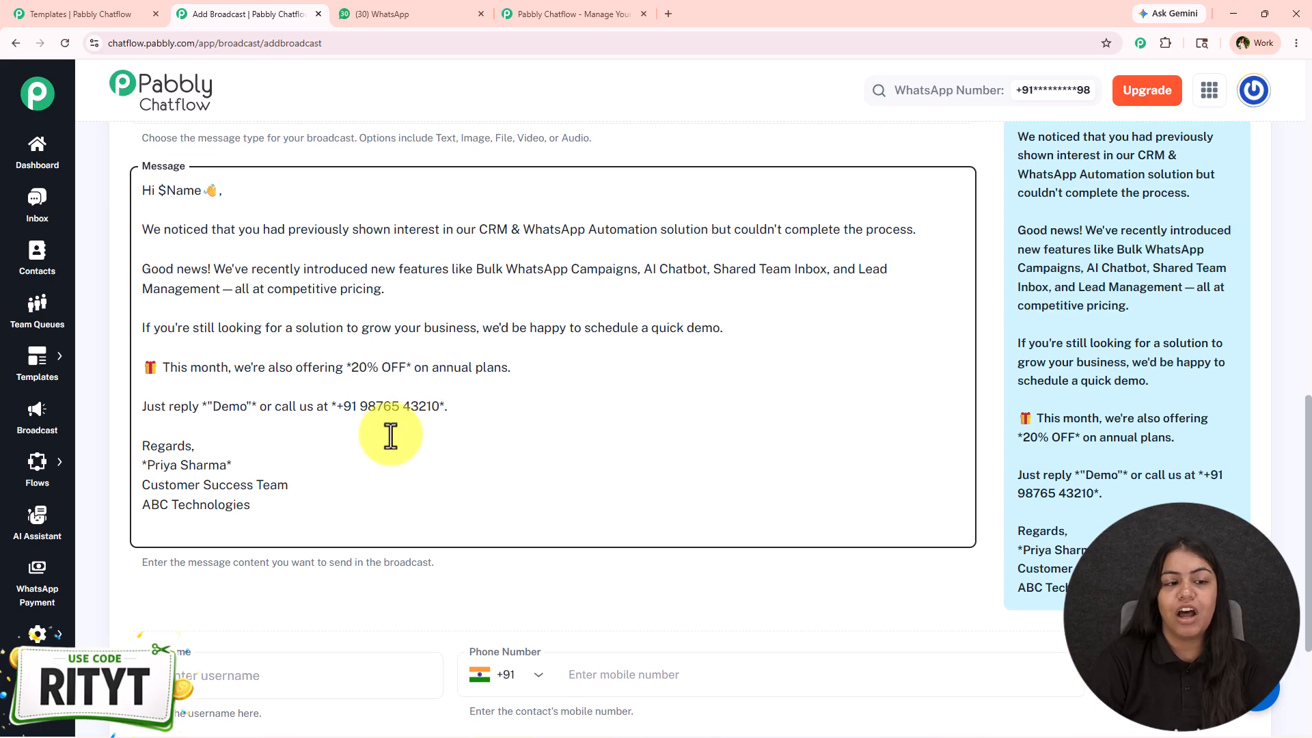
pyautogui.scroll(-3, 390, 436)
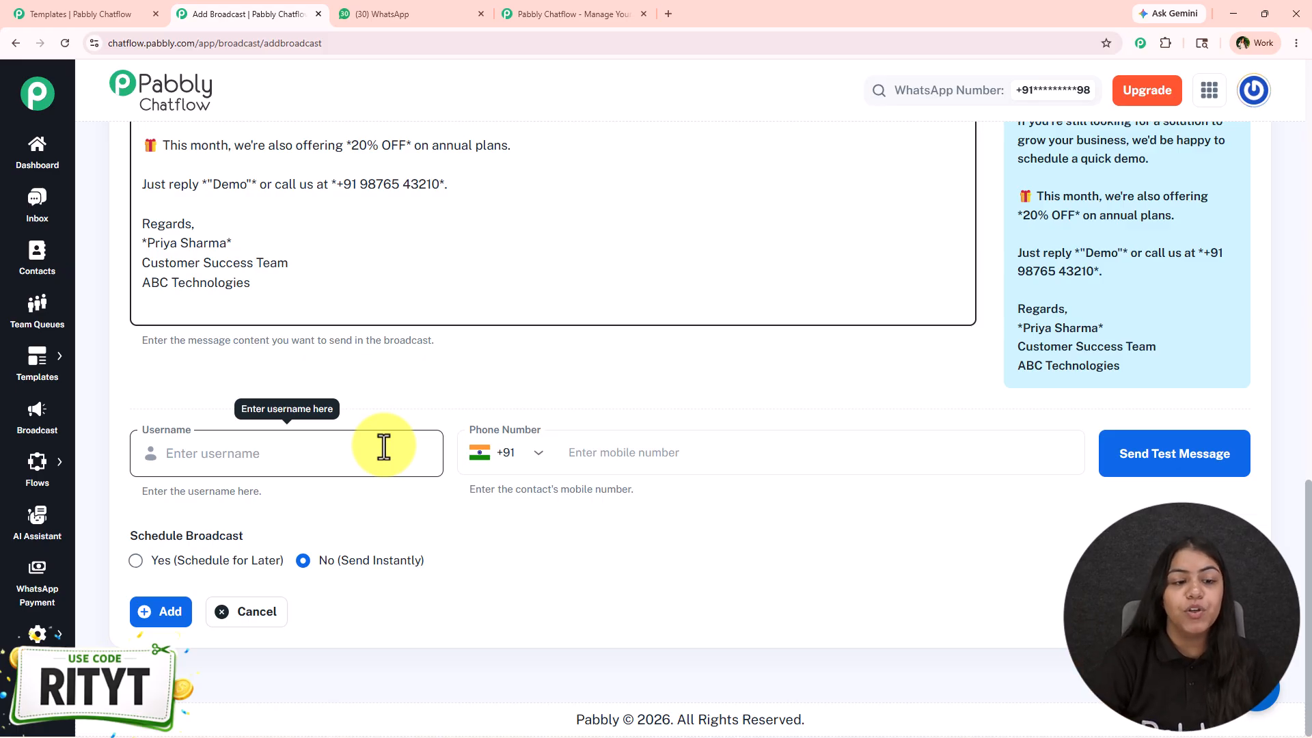
pyautogui.scroll(1, 384, 446)
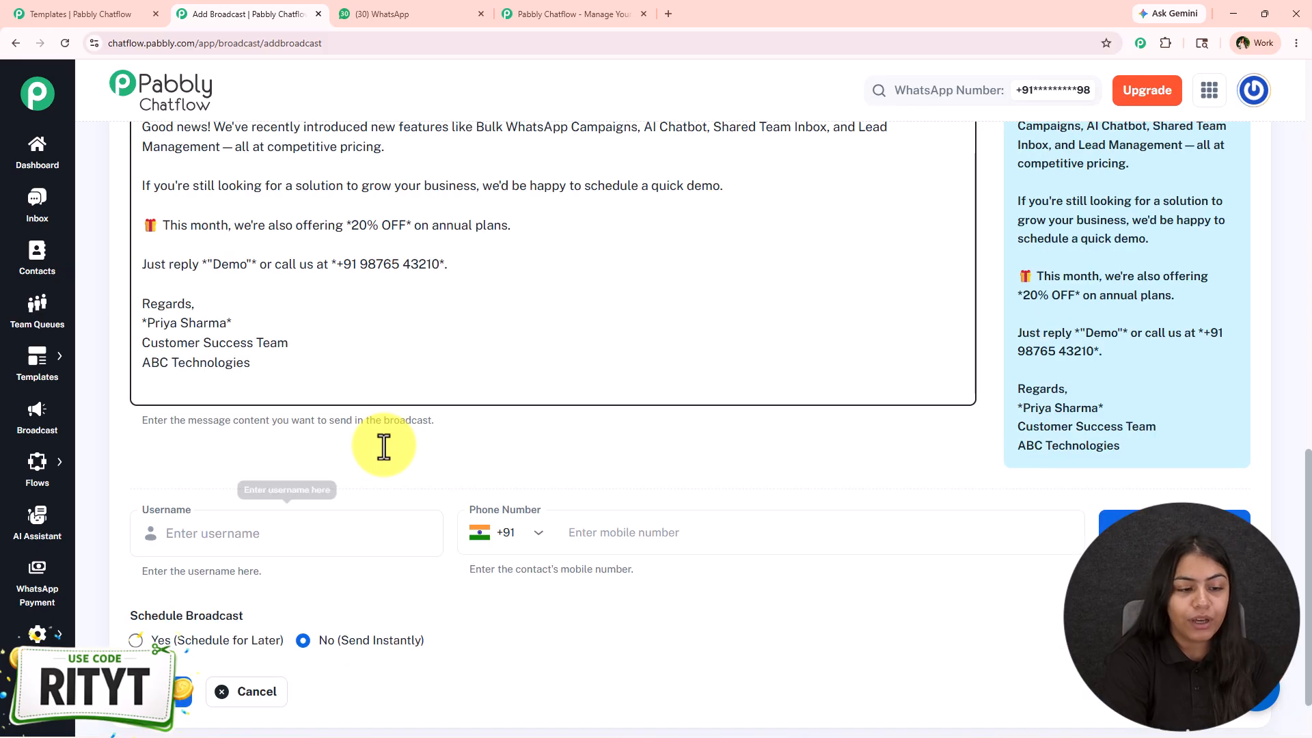
pyautogui.scroll(4, 376, 495)
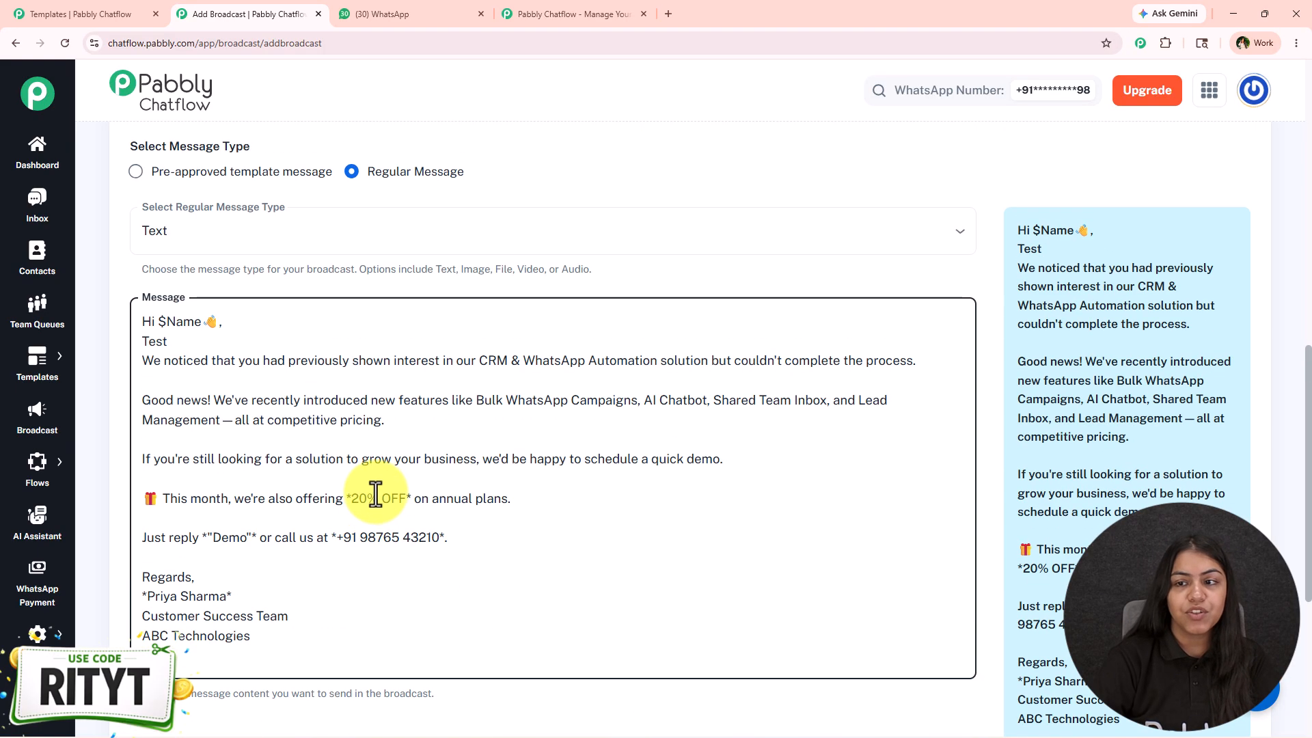
pyautogui.press('BackSpace')
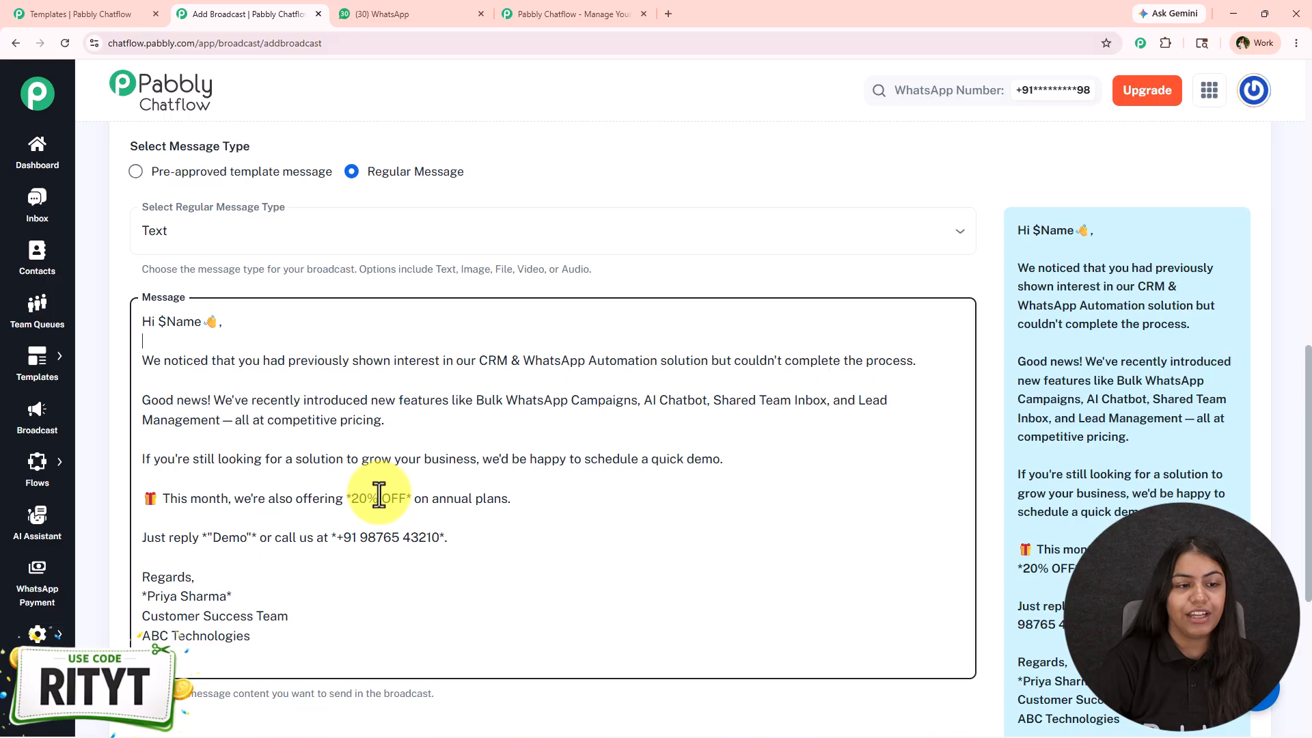
# Step: Enter Test User as the test recipient's username, fill in the mobile number, and send the test message
pyautogui.scroll(-4, 375, 495)
pyautogui.click(290, 533)
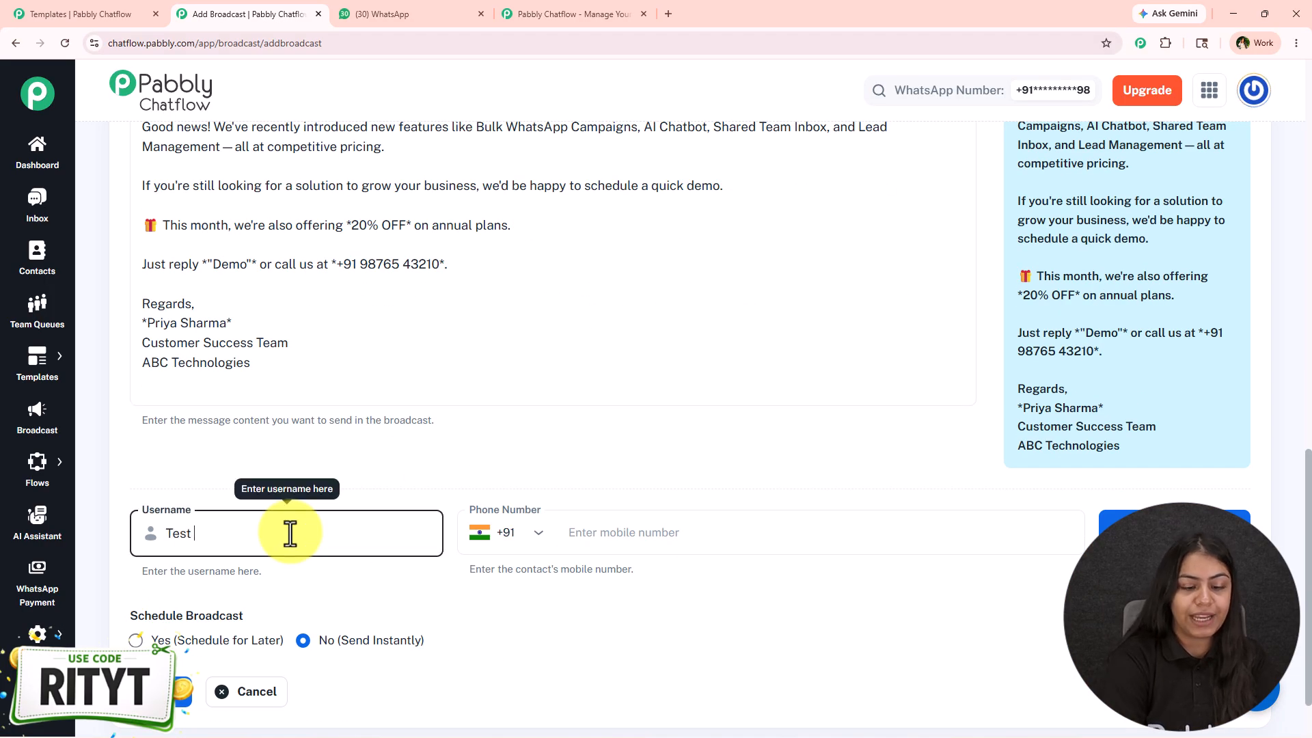
pyautogui.write('Test Us')
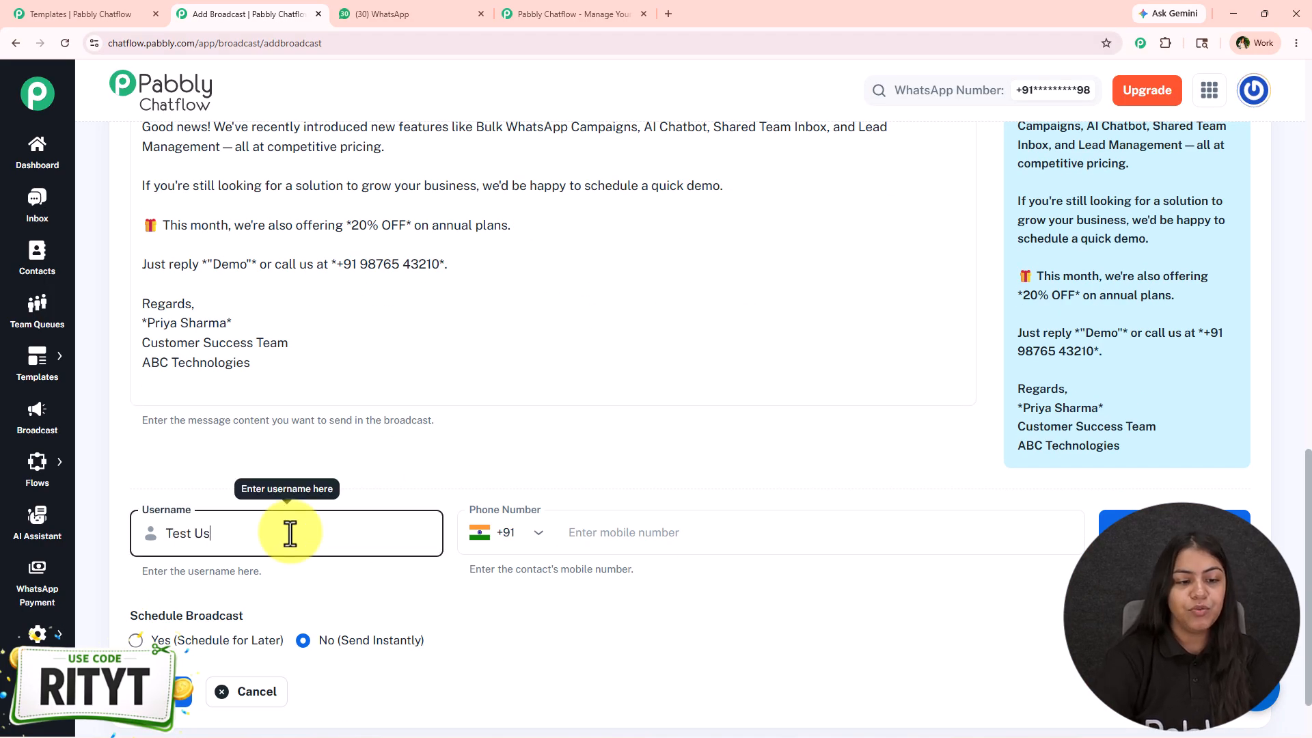
pyautogui.write('er')
pyautogui.click(711, 539)
pyautogui.write('90')
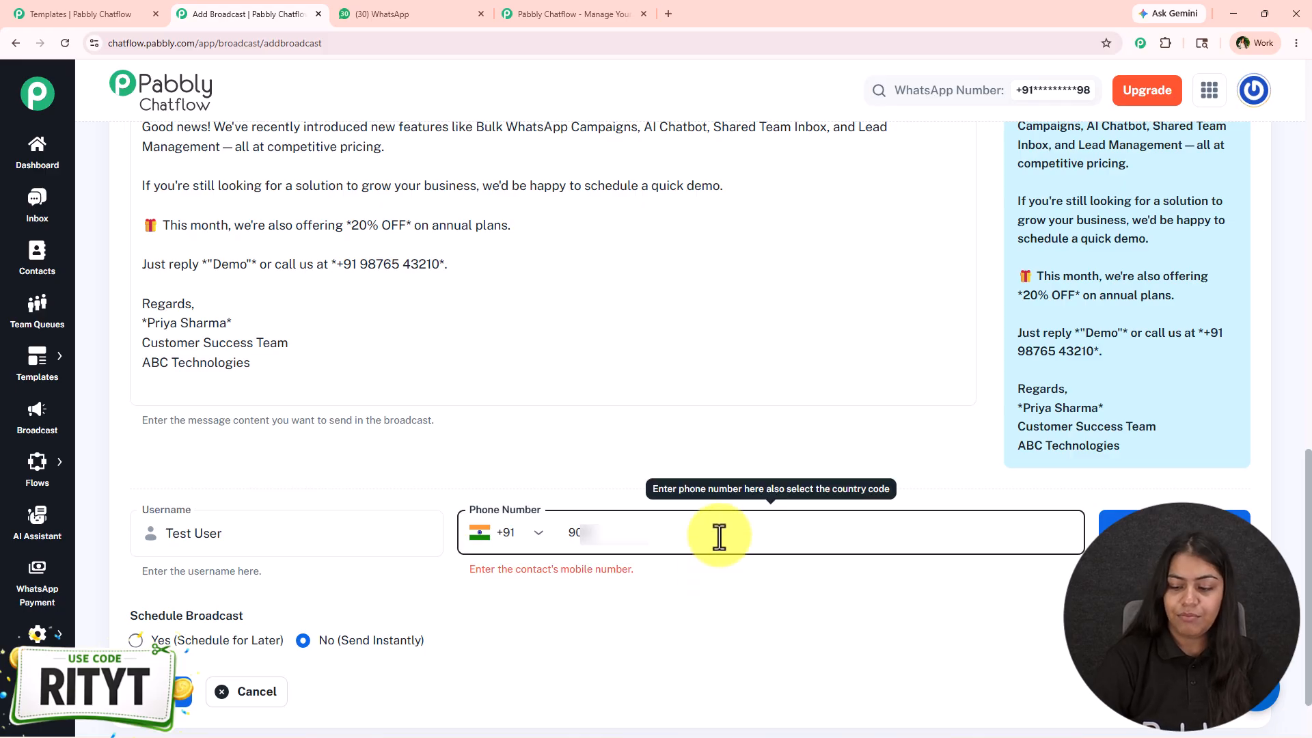
pyautogui.write('*')
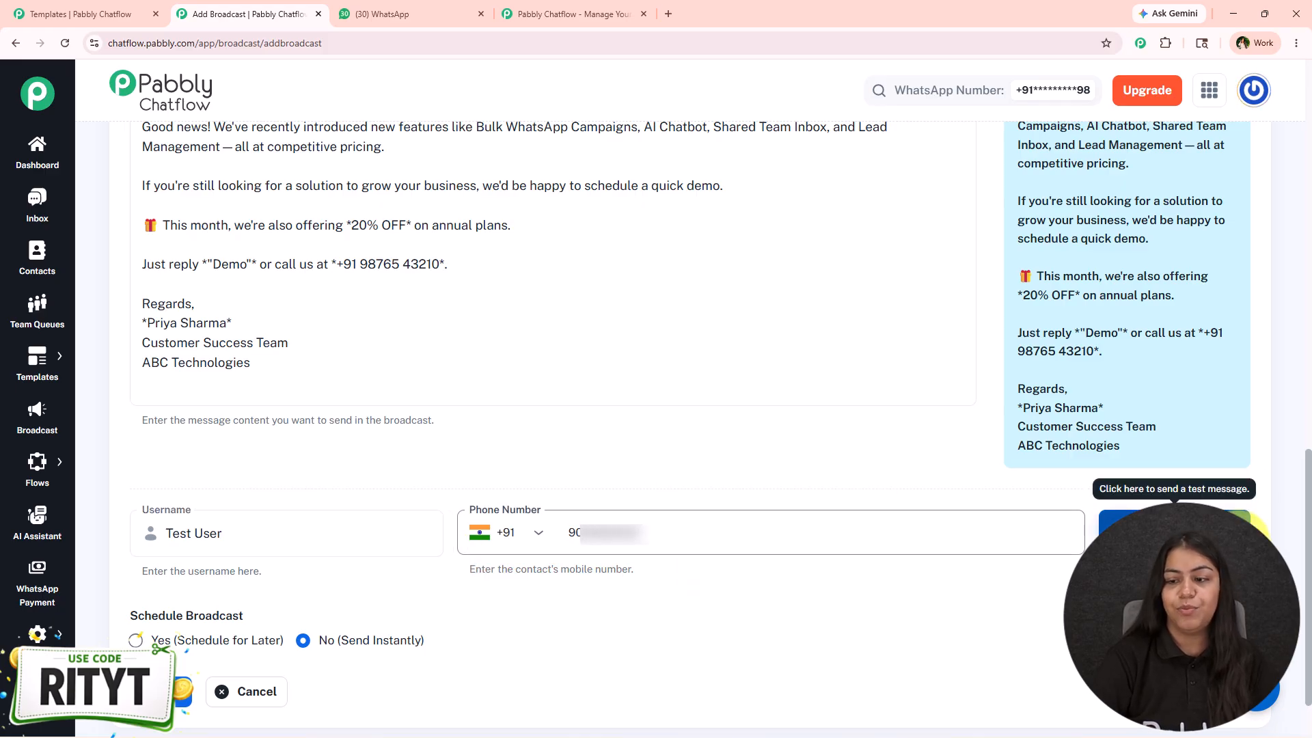
pyautogui.click(1161, 532)
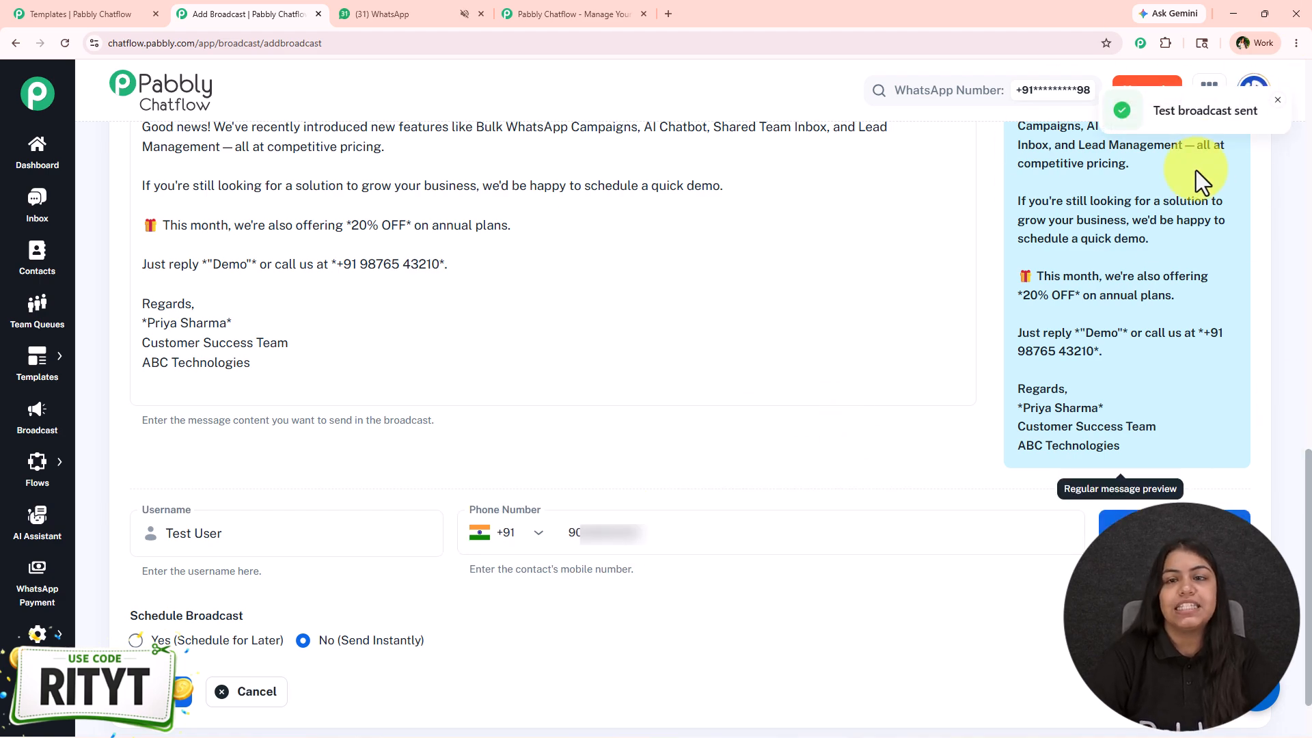
# Step: Check the newly received test message in WhatsApp Web and review the test recipient's phone number in the broadcast form
pyautogui.click(352, 14)
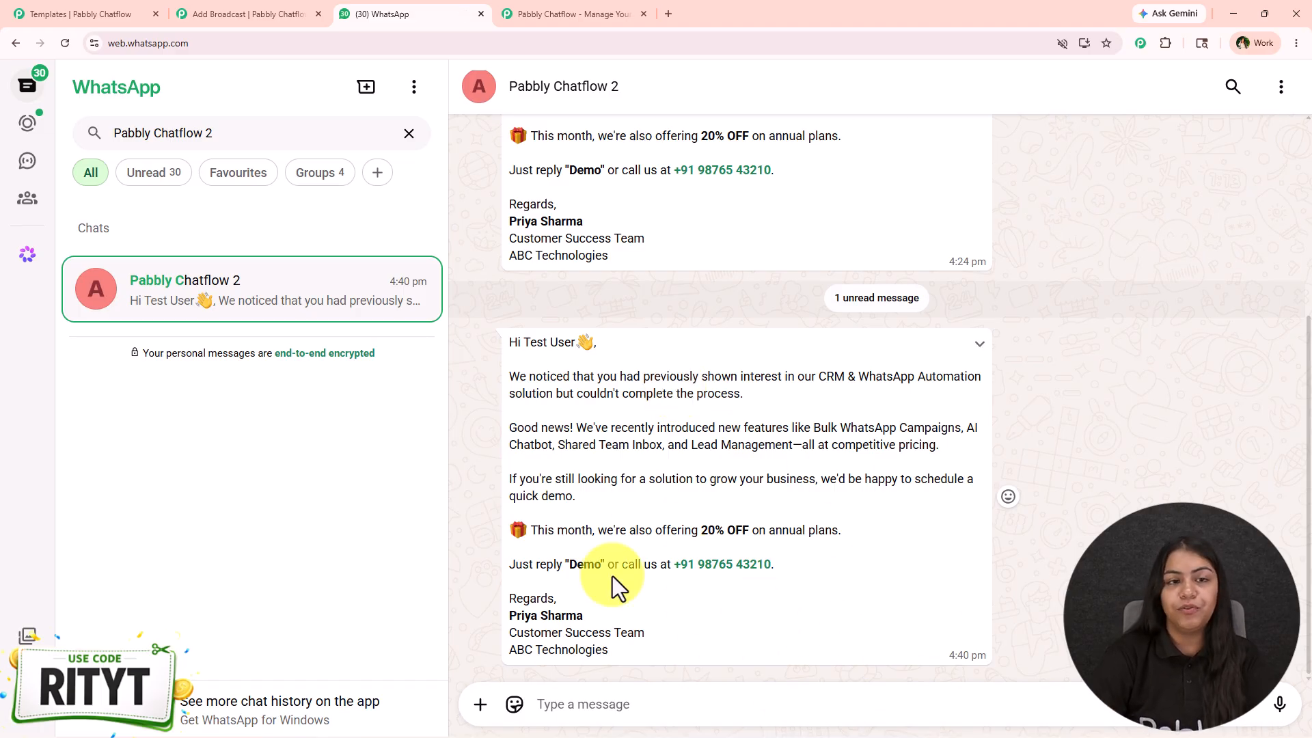
pyautogui.click(246, 12)
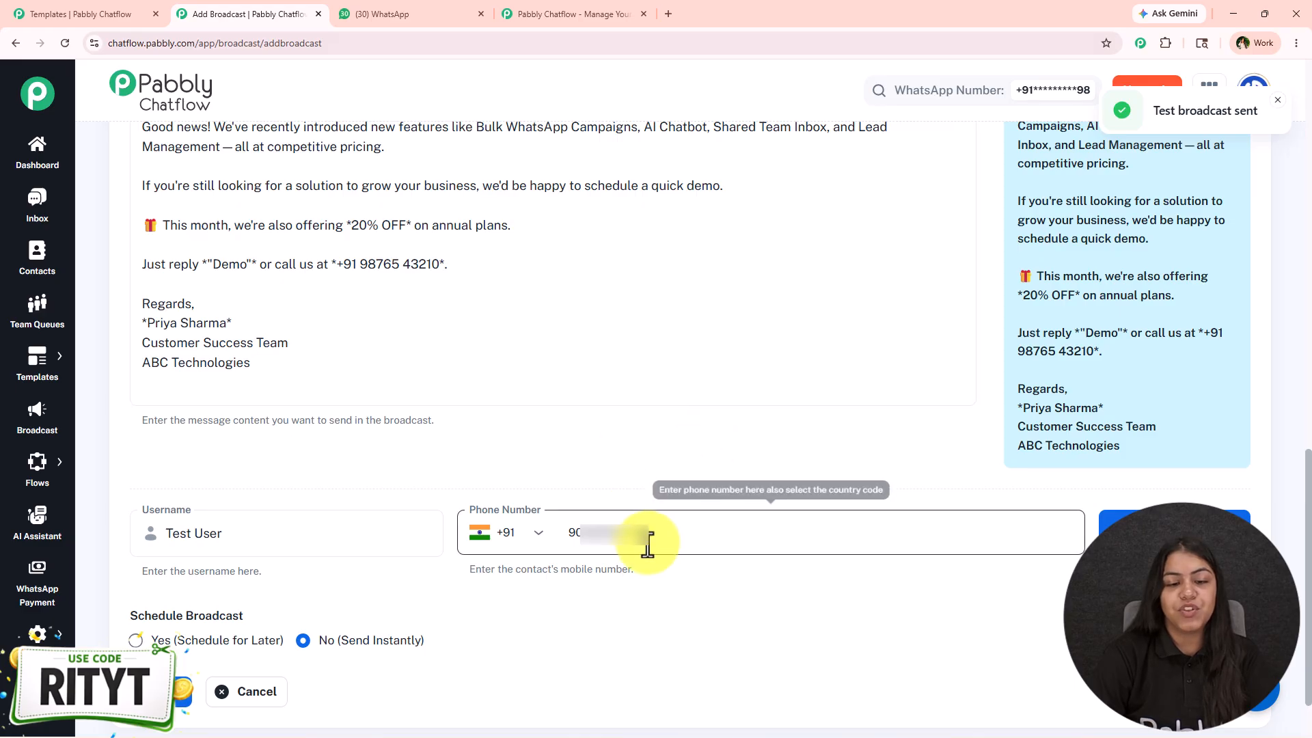
pyautogui.scroll(-2, 1295, 475)
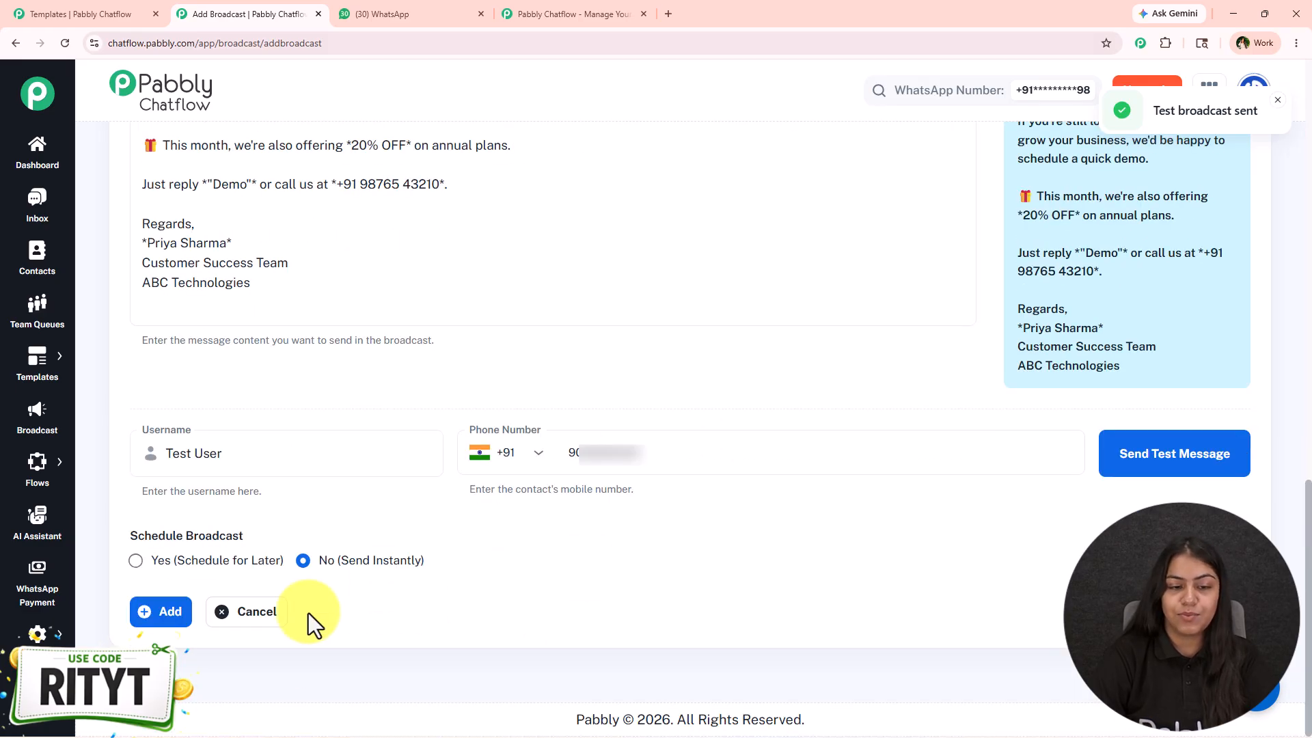
pyautogui.moveTo(666, 452); pyautogui.dragTo(564, 449)
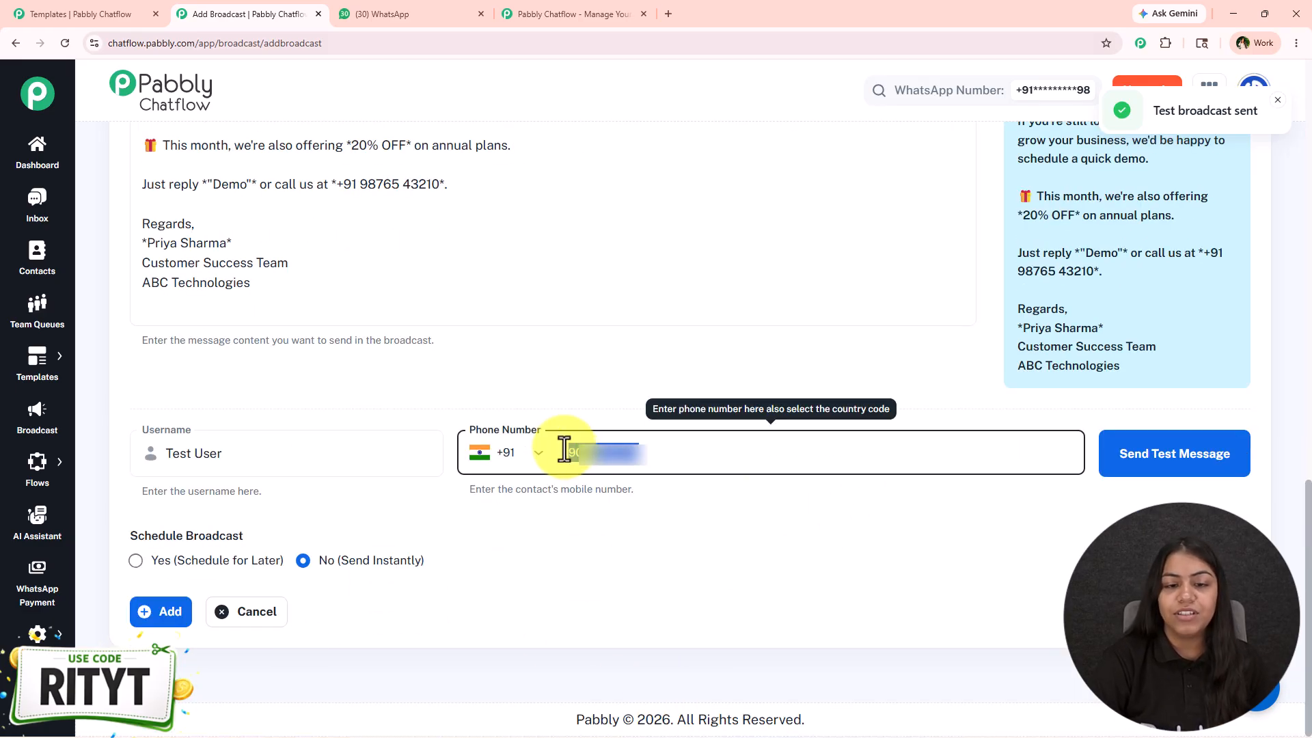
pyautogui.click(459, 576)
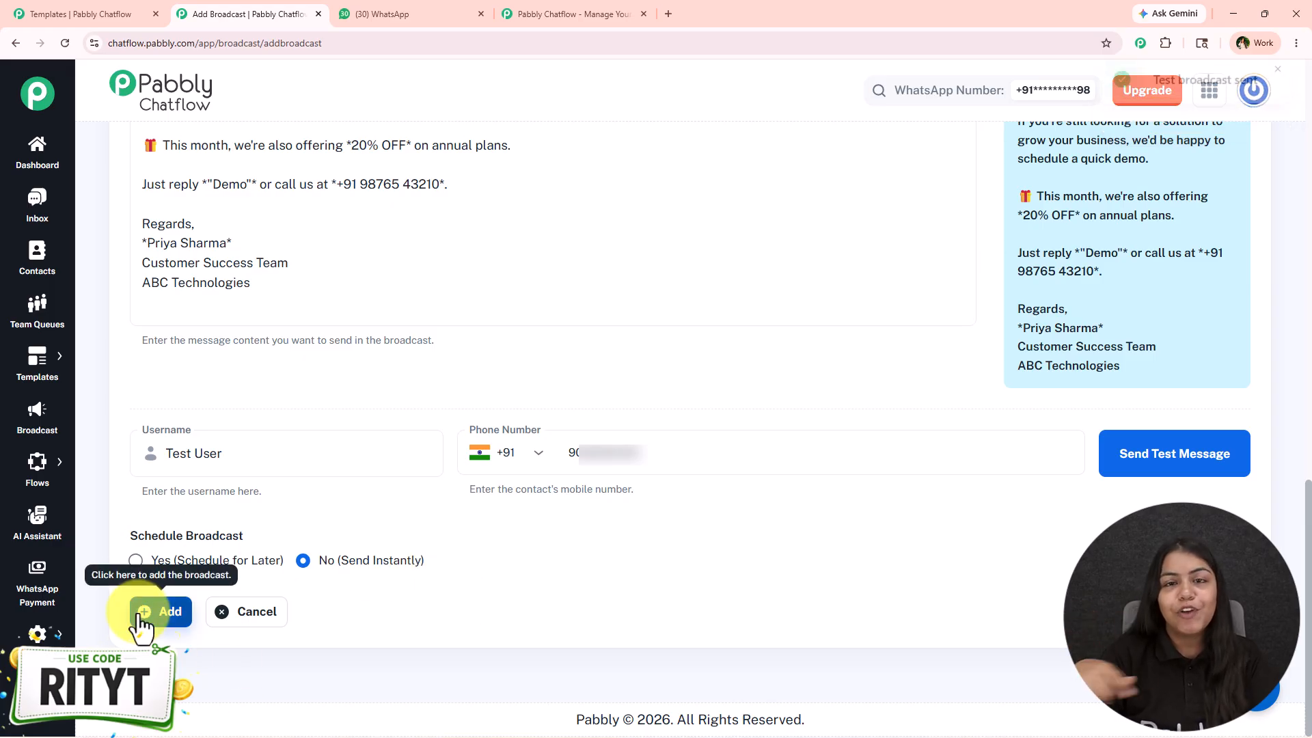
# Step: Schedule the broadcast for later, on 06/30/2026 at 04:00 PM
pyautogui.click(135, 560)
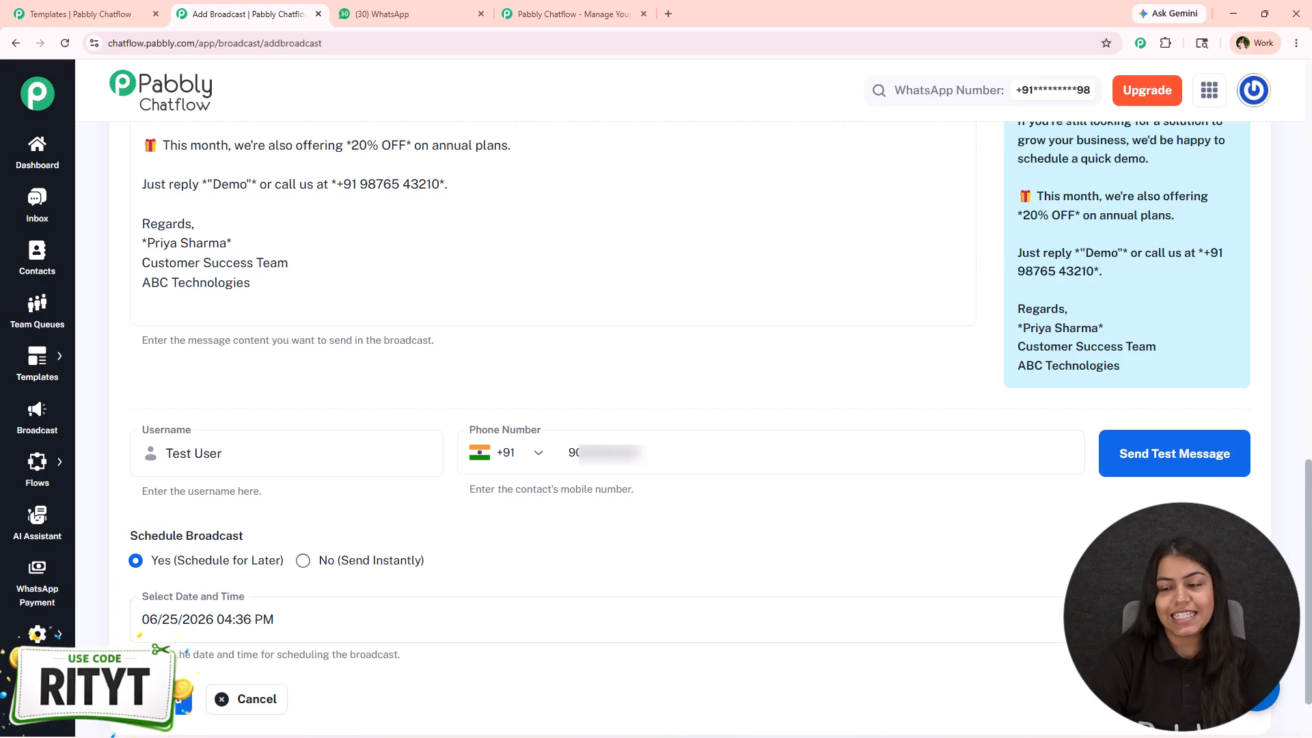
pyautogui.click(690, 618)
pyautogui.click(233, 468)
pyautogui.click(476, 256)
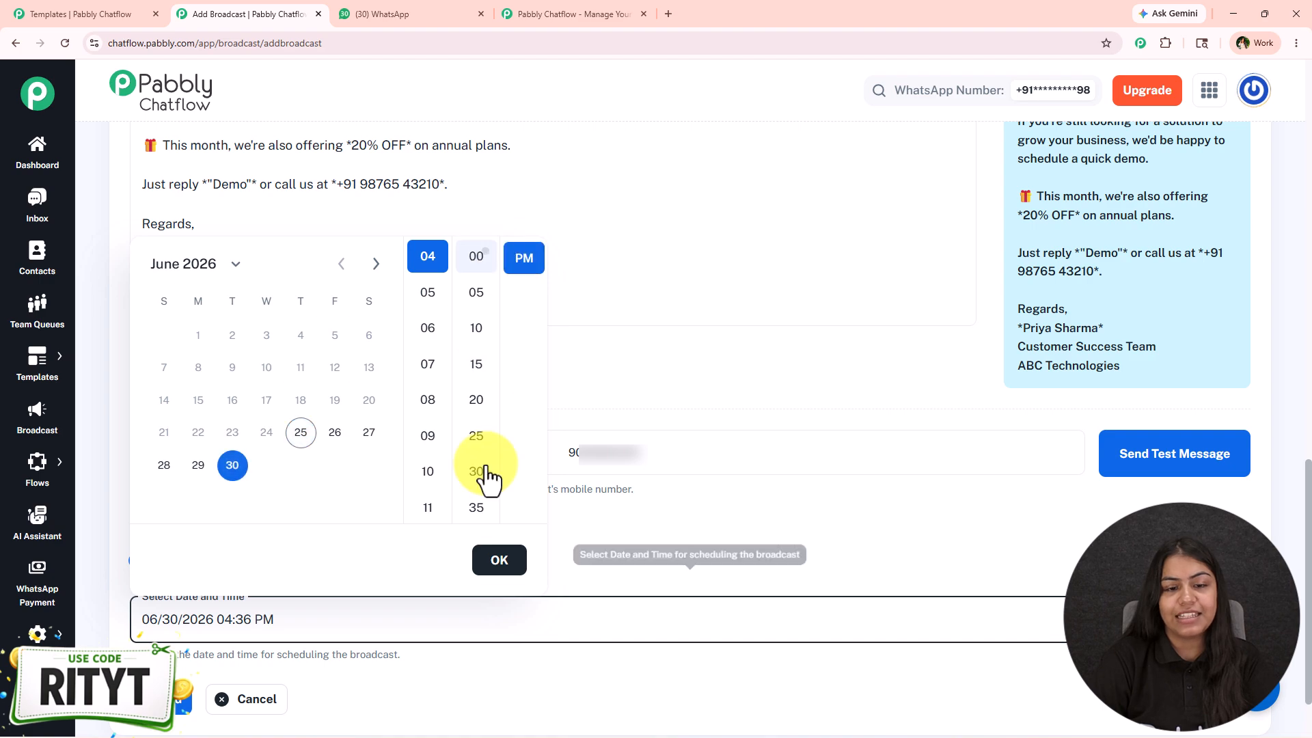
pyautogui.click(500, 562)
# Step: Add the scheduled broadcast and confirm the 24-hour window notice
pyautogui.click(182, 710)
pyautogui.click(183, 711)
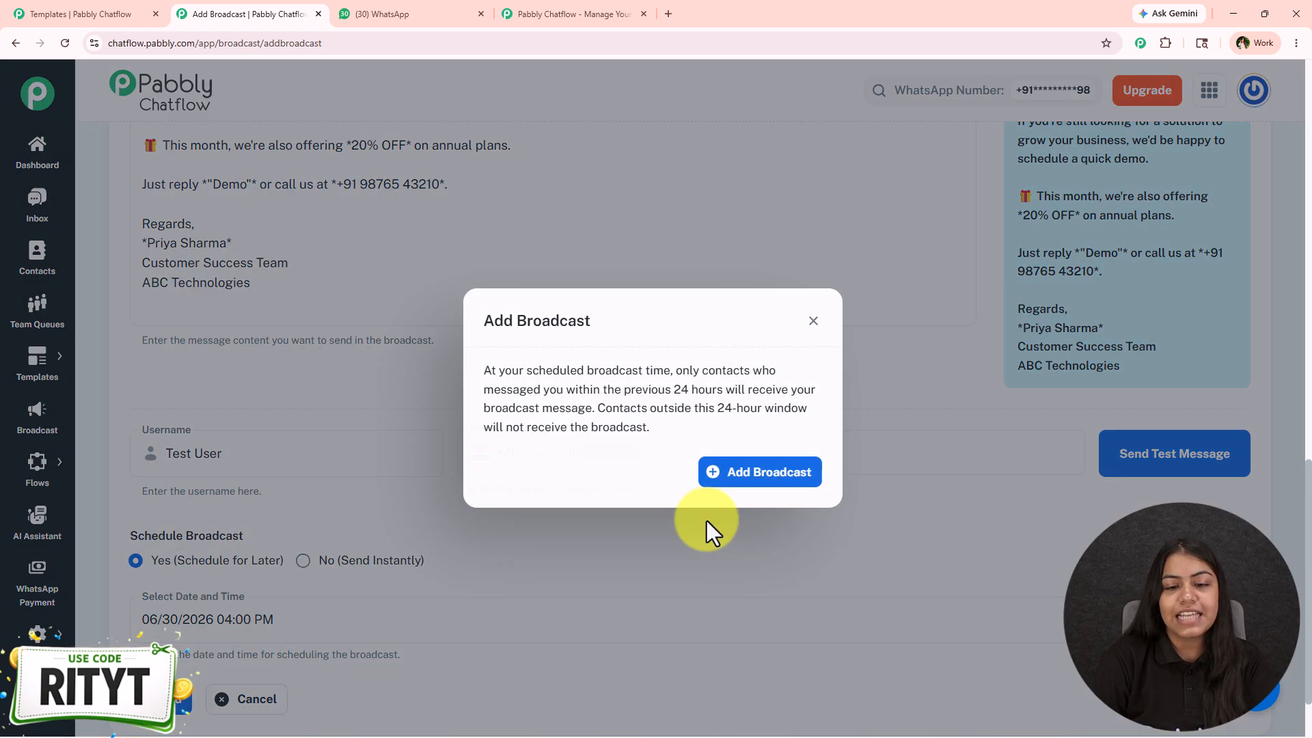
pyautogui.click(724, 470)
# Step: Review the scheduled time and name of the Old Leads broadcast in the campaign list
pyautogui.scroll(-3, 691, 670)
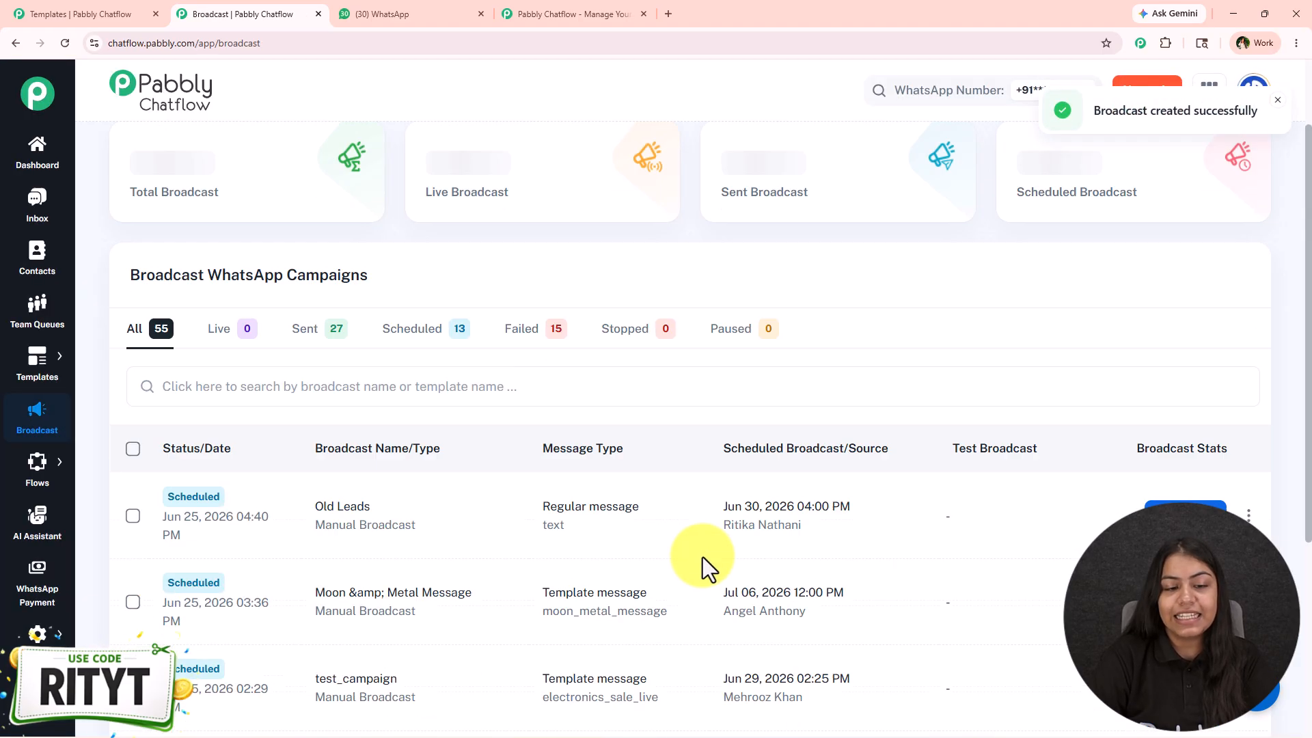
pyautogui.moveTo(720, 436); pyautogui.dragTo(851, 441)
pyautogui.click(851, 441)
pyautogui.moveTo(312, 434); pyautogui.dragTo(405, 428)
pyautogui.click(405, 427)
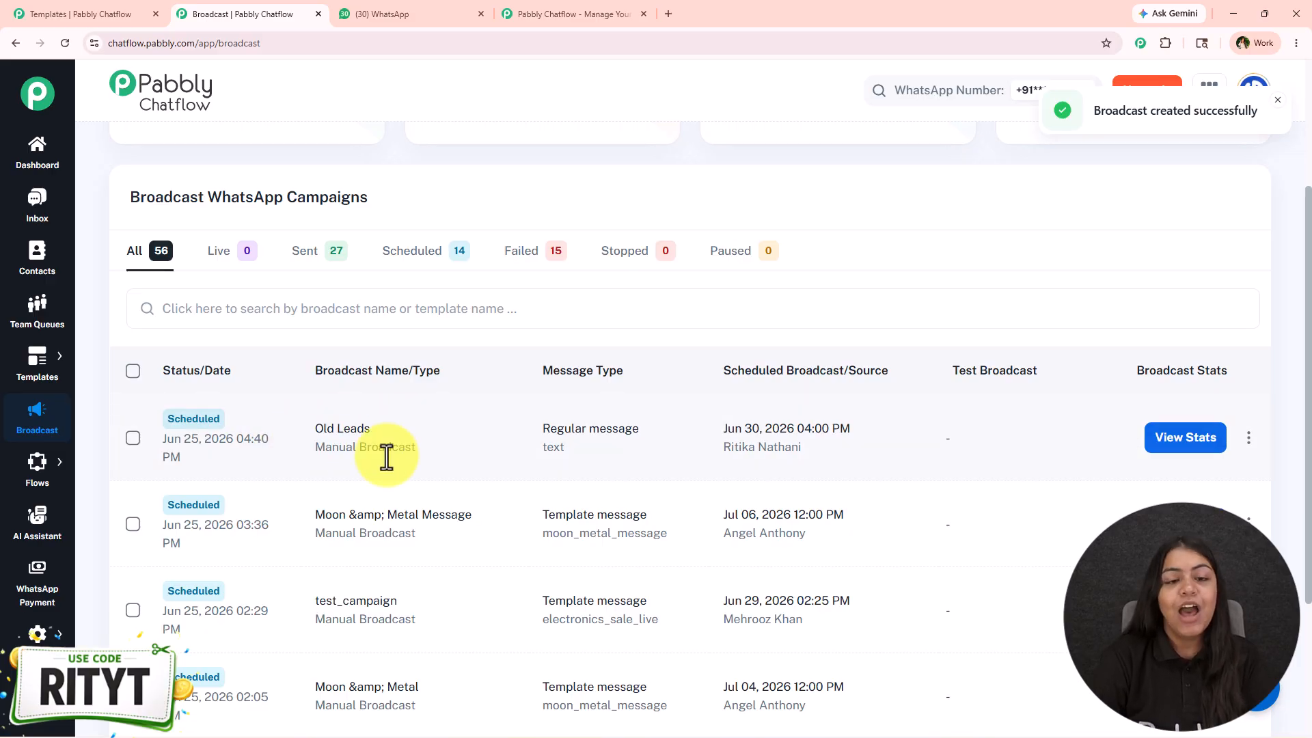
# Step: Filter the campaigns to sent ones and examine the delivery statistics of the gym_comeback_offer broadcast
pyautogui.click(304, 251)
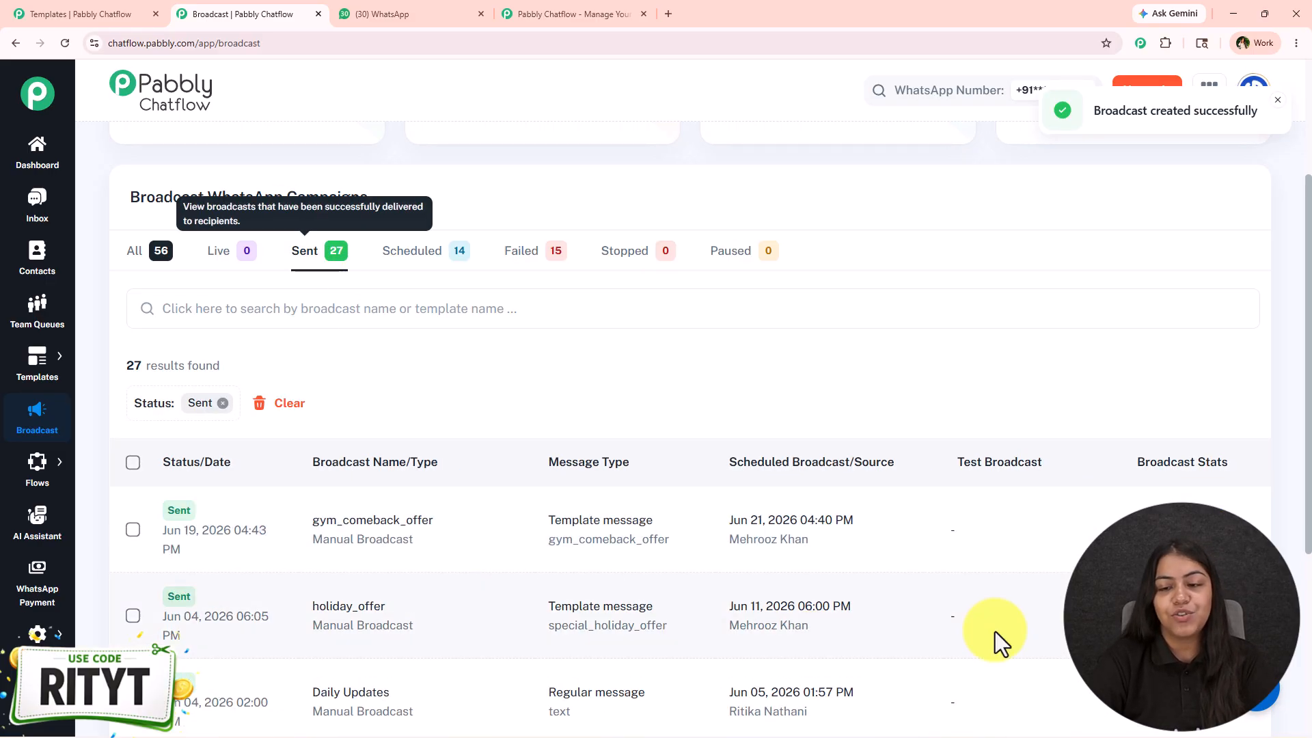
pyautogui.click(1188, 529)
pyautogui.scroll(-3, 1184, 446)
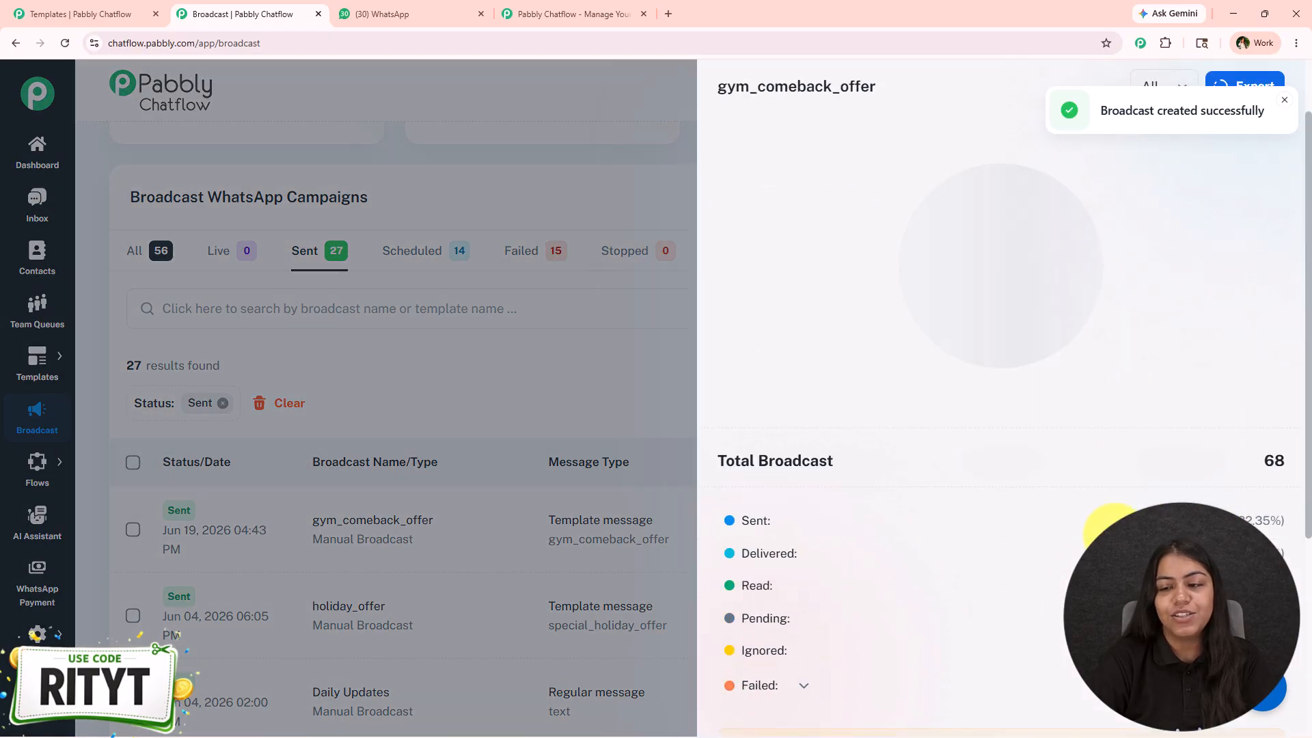
pyautogui.moveTo(1216, 428); pyautogui.dragTo(1307, 429)
pyautogui.moveTo(1247, 460); pyautogui.dragTo(1306, 460)
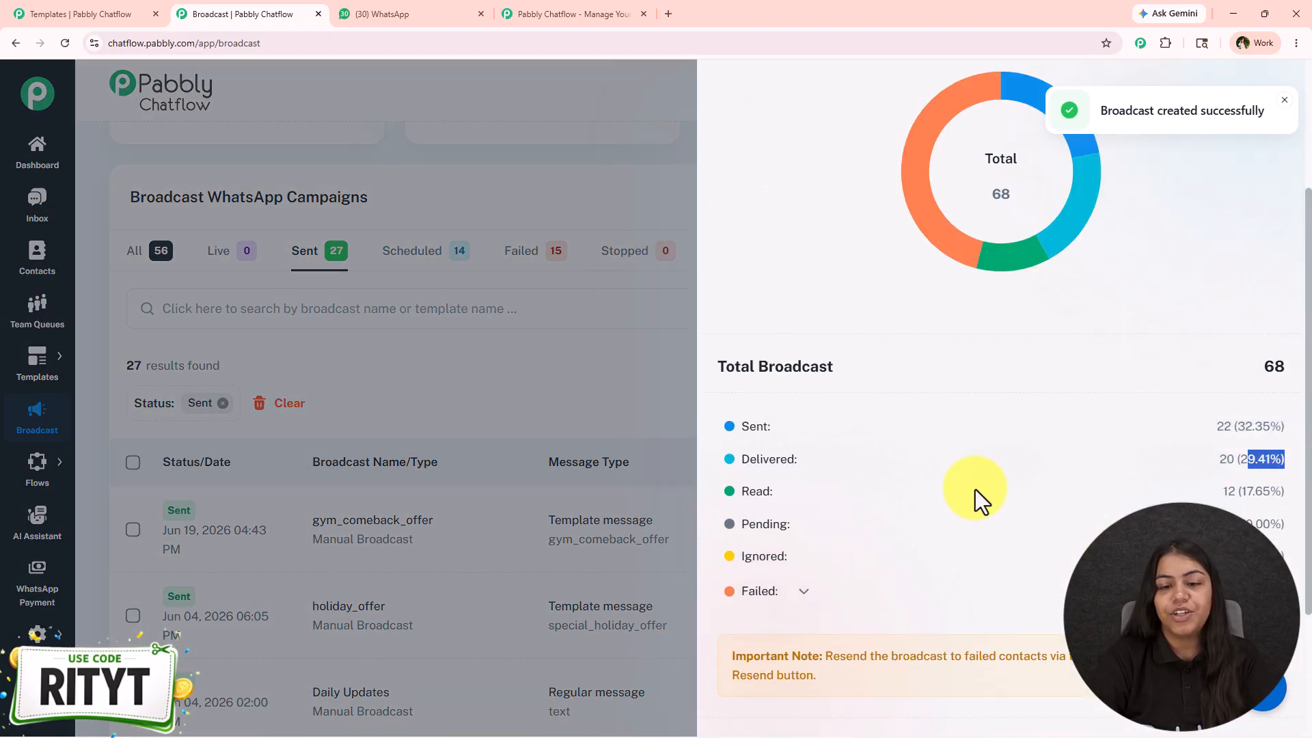
pyautogui.click(572, 441)
# Step: List all broadcast campaigns again and switch to the WhatsApp Web chat with the received test messages
pyautogui.click(134, 251)
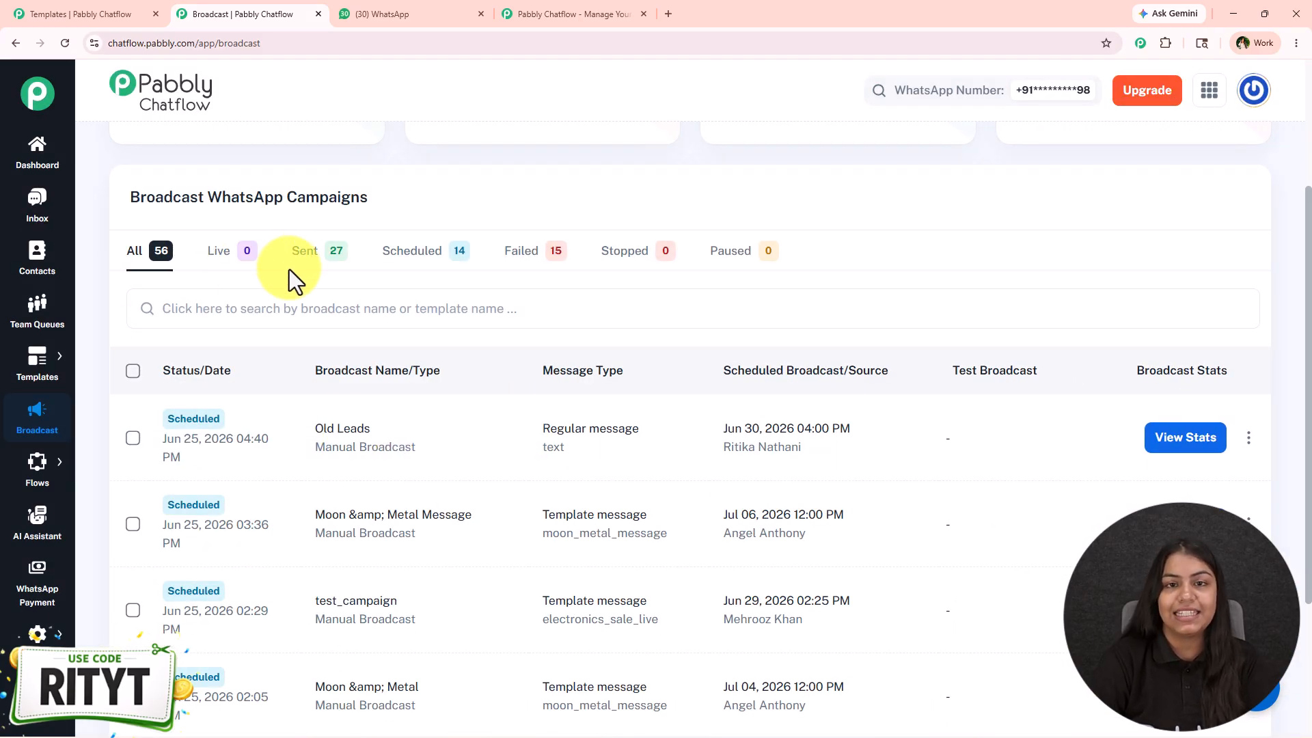
pyautogui.scroll(5, 490, 439)
pyautogui.click(356, 13)
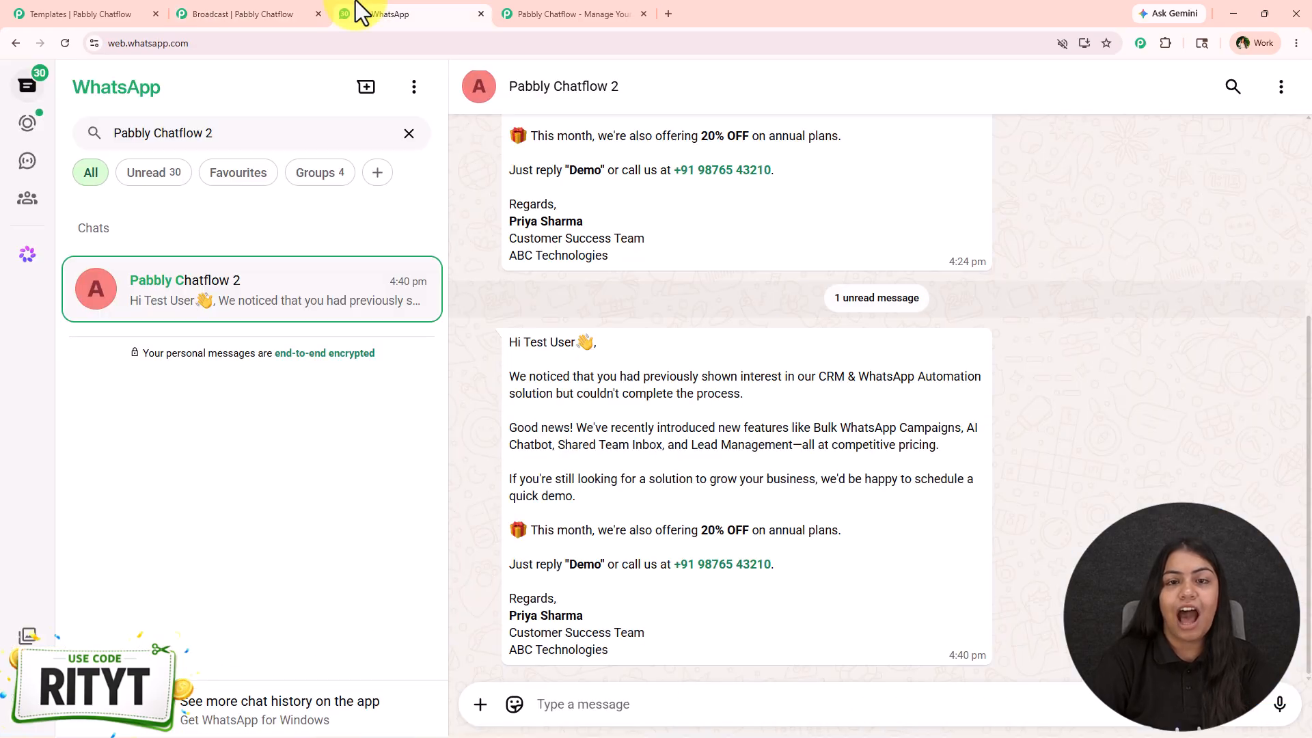